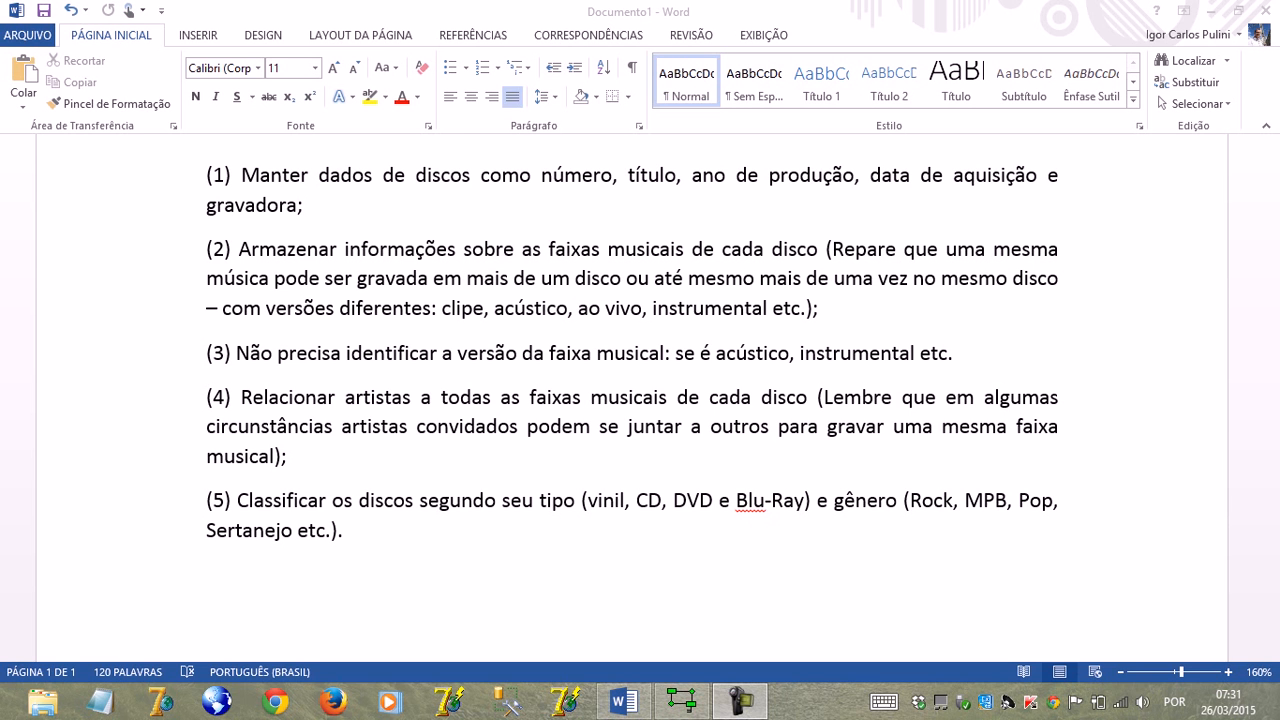
# Step: Colour the word "discos" in requirement (1) red
pyautogui.doubleClick(442, 175)
pyautogui.click(416, 175)
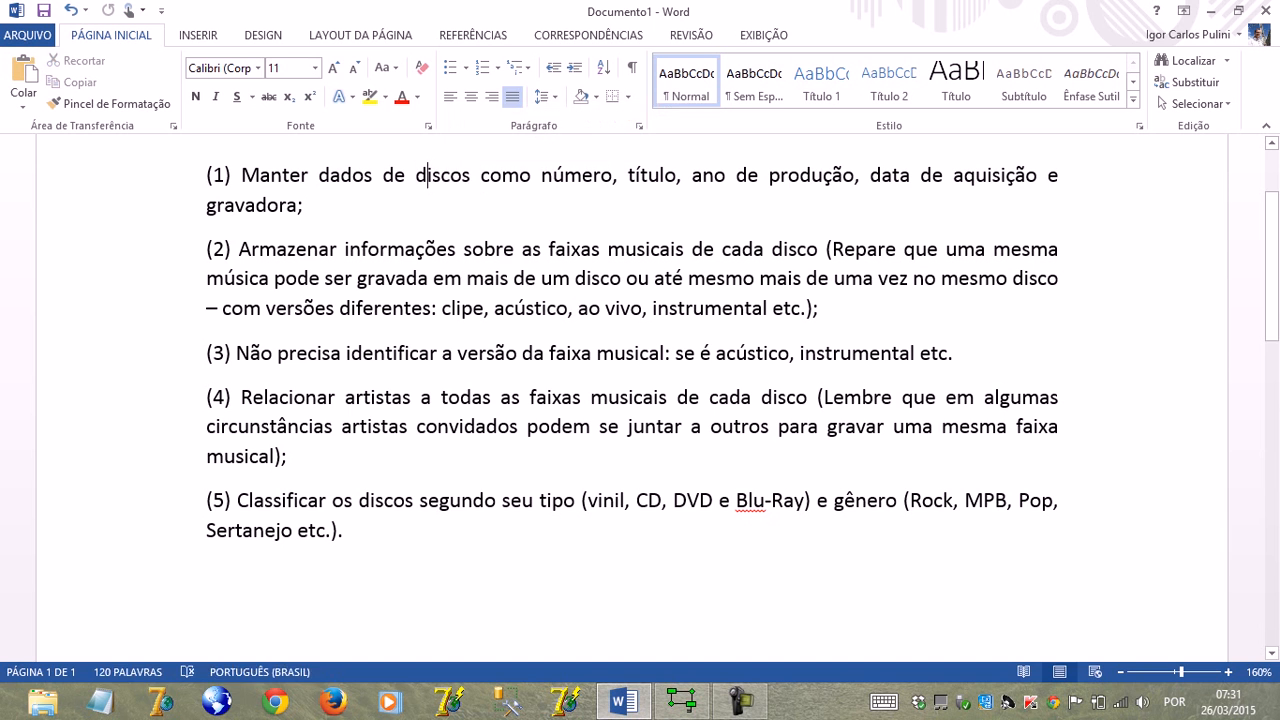
pyautogui.doubleClick(442, 175)
pyautogui.click(453, 175)
pyautogui.doubleClick(442, 175)
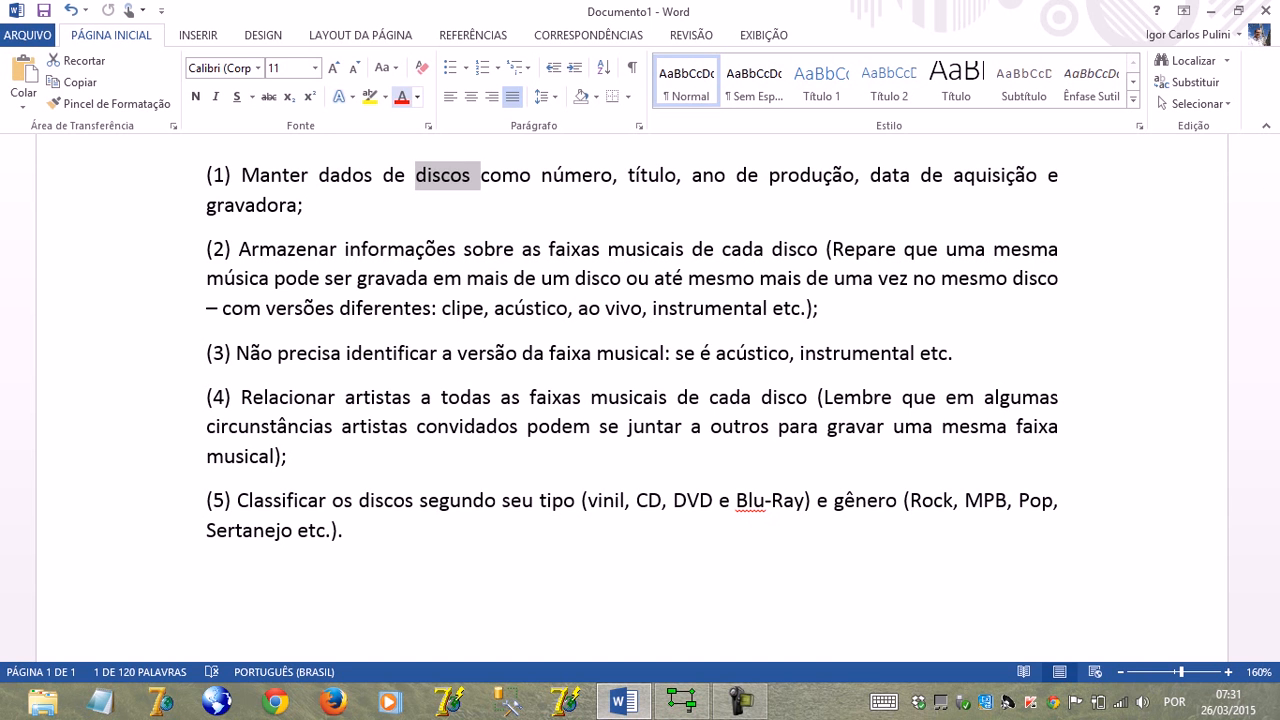
pyautogui.click(402, 96)
pyautogui.click(302, 205)
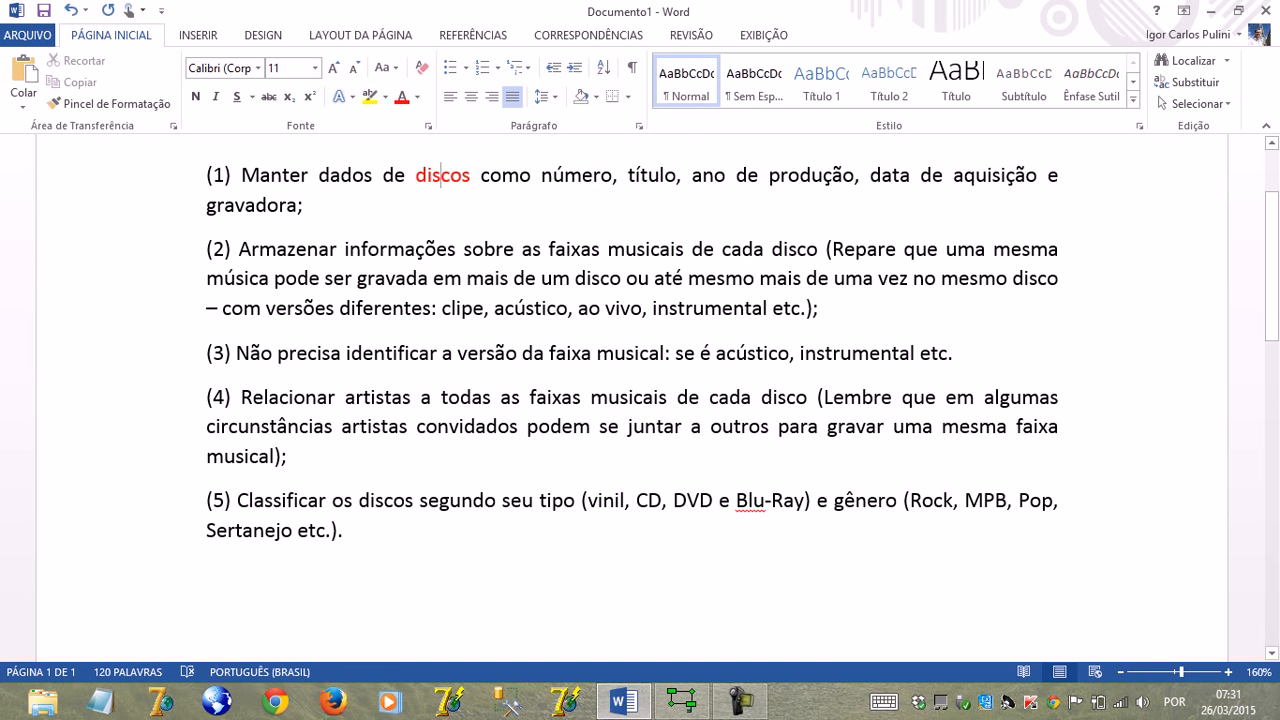
# Step: Colour the word "gravadora" in requirement (1) red
pyautogui.doubleClick(441, 175)
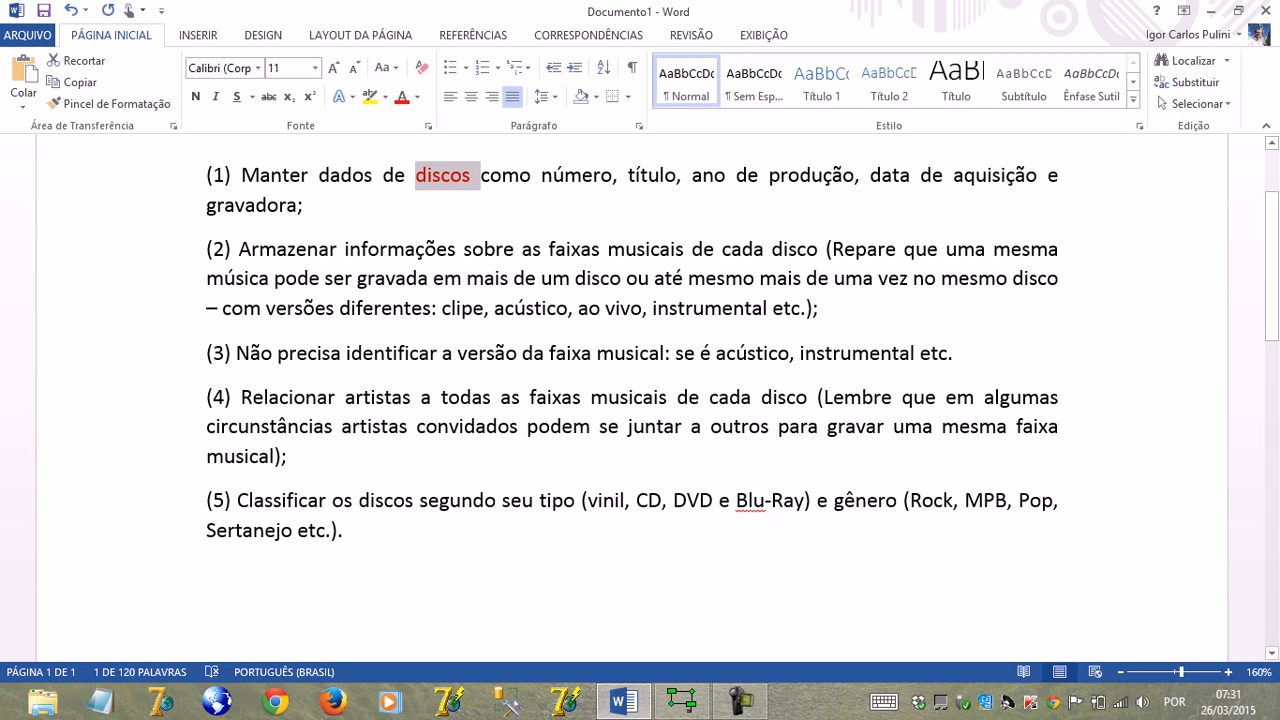
pyautogui.doubleClick(267, 205)
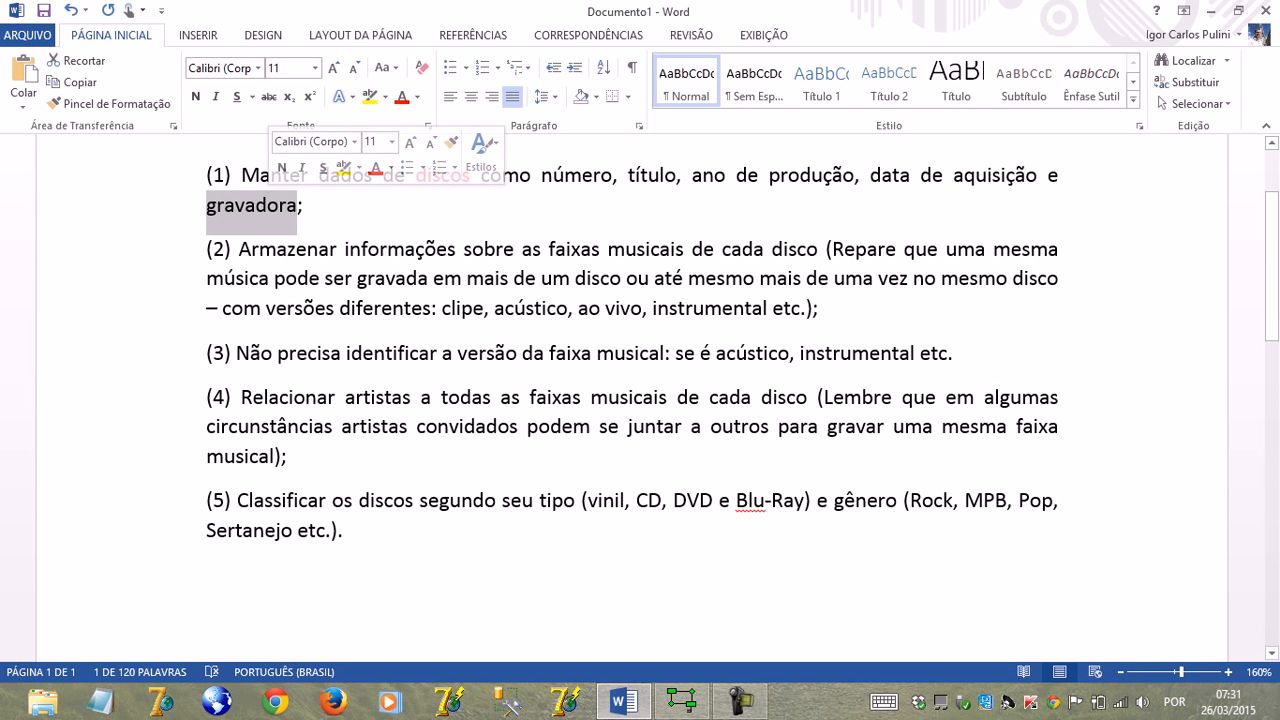
pyautogui.click(304, 205)
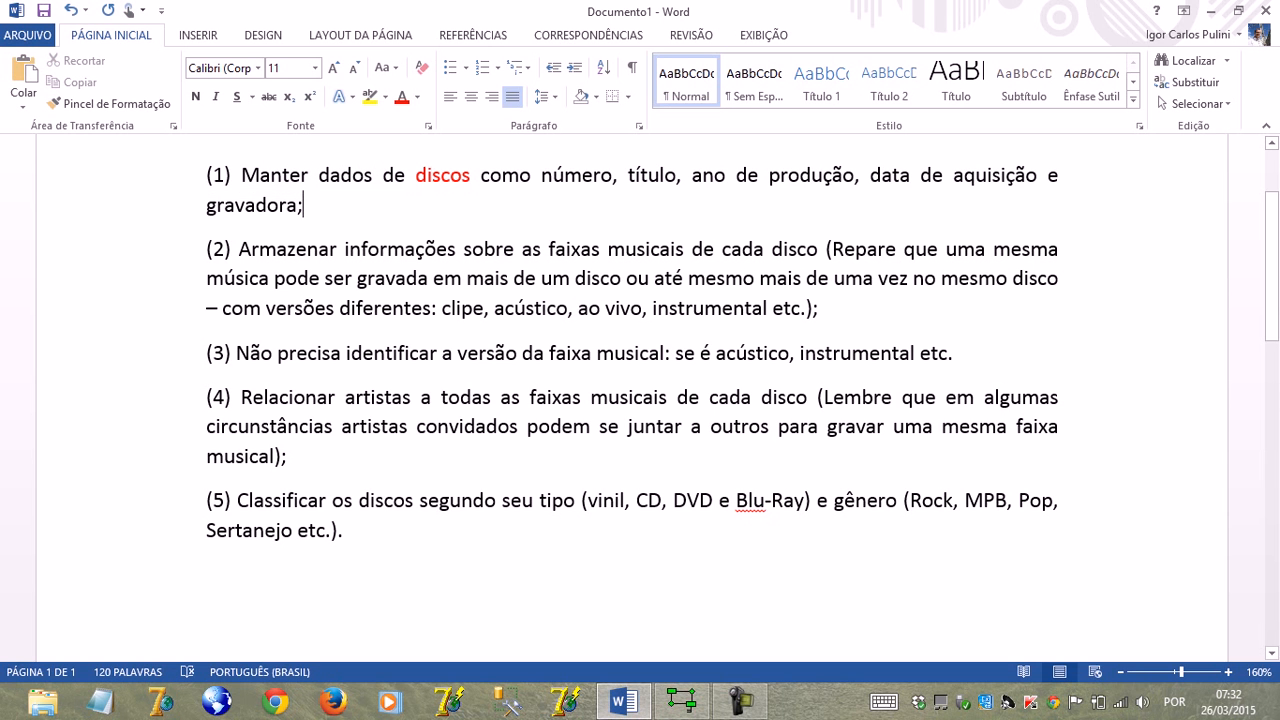
pyautogui.doubleClick(278, 204)
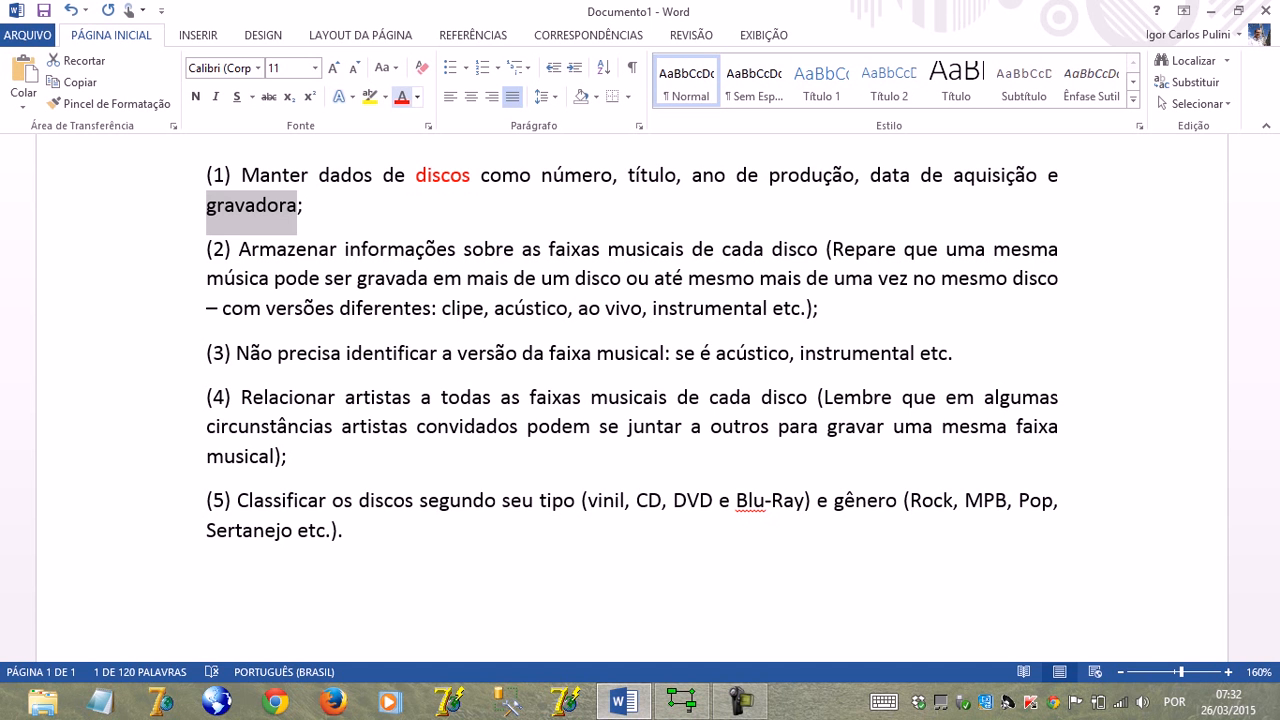
pyautogui.click(401, 97)
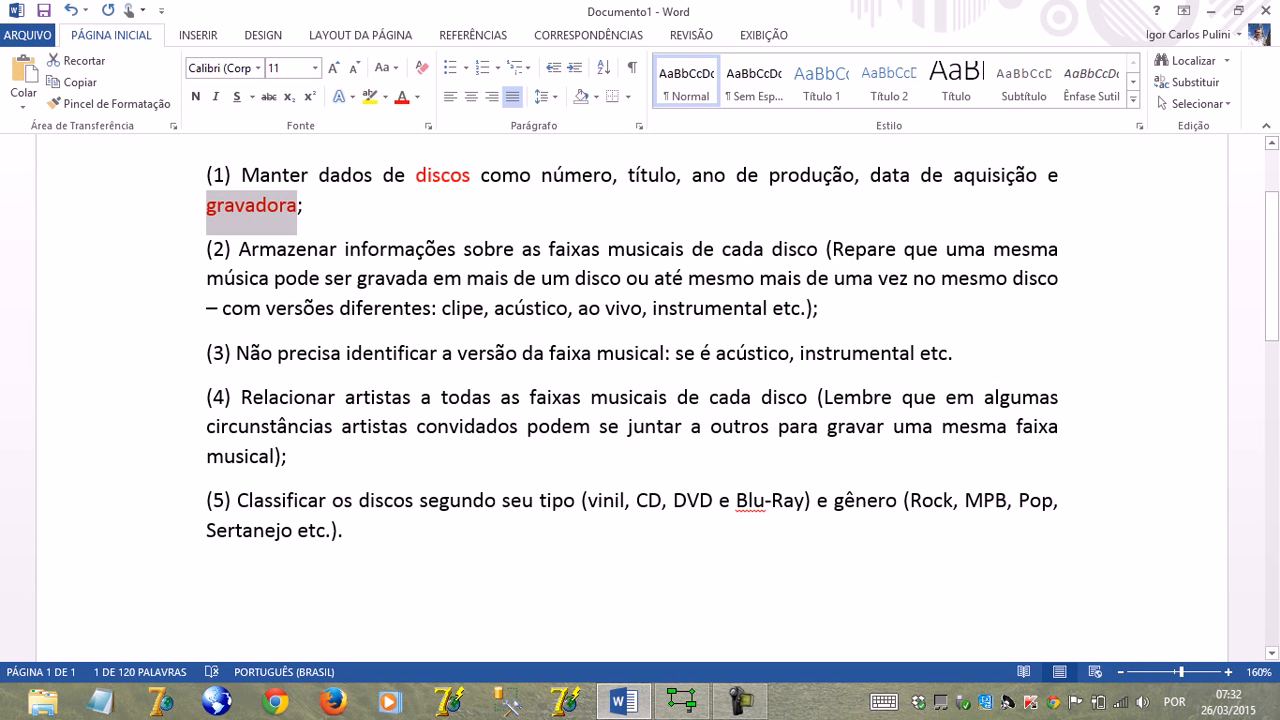
# Step: Colour "faixas musicais" and "música" in requirement (2) and "faixa musical" in requirement (3) red
pyautogui.moveTo(549, 249); pyautogui.dragTo(684, 249)
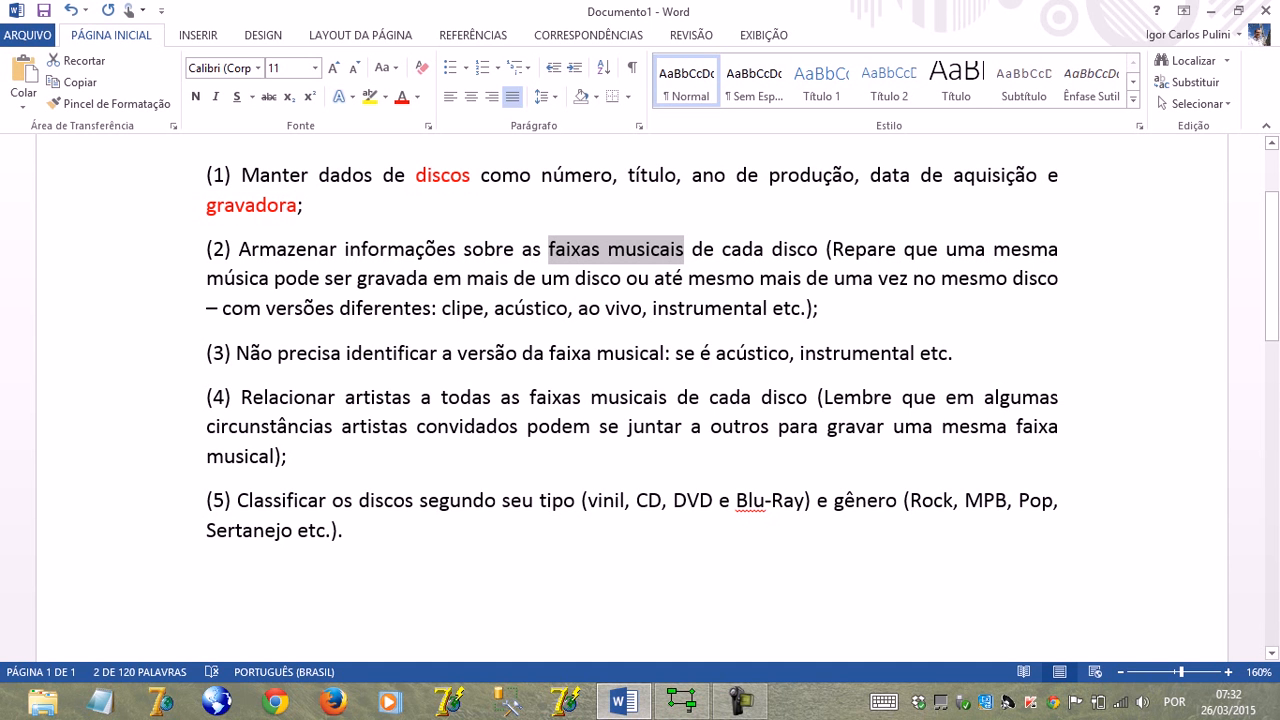
pyautogui.click(401, 97)
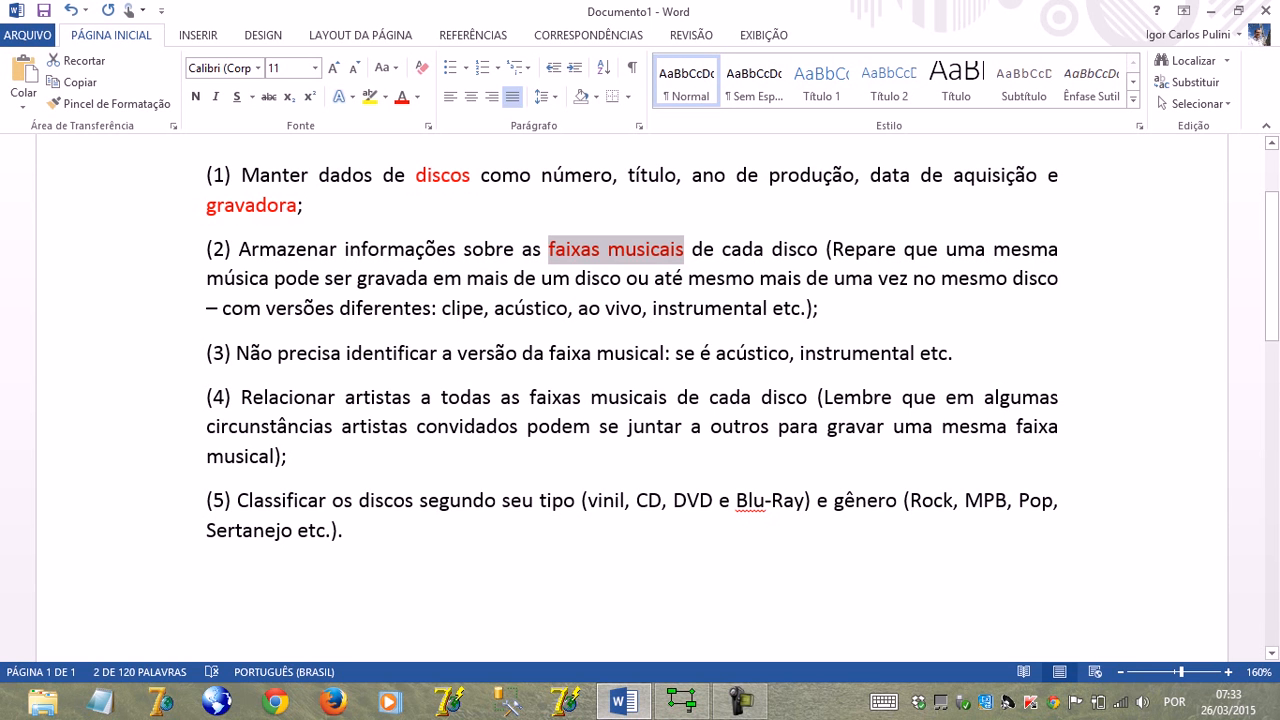
pyautogui.doubleClick(237, 278)
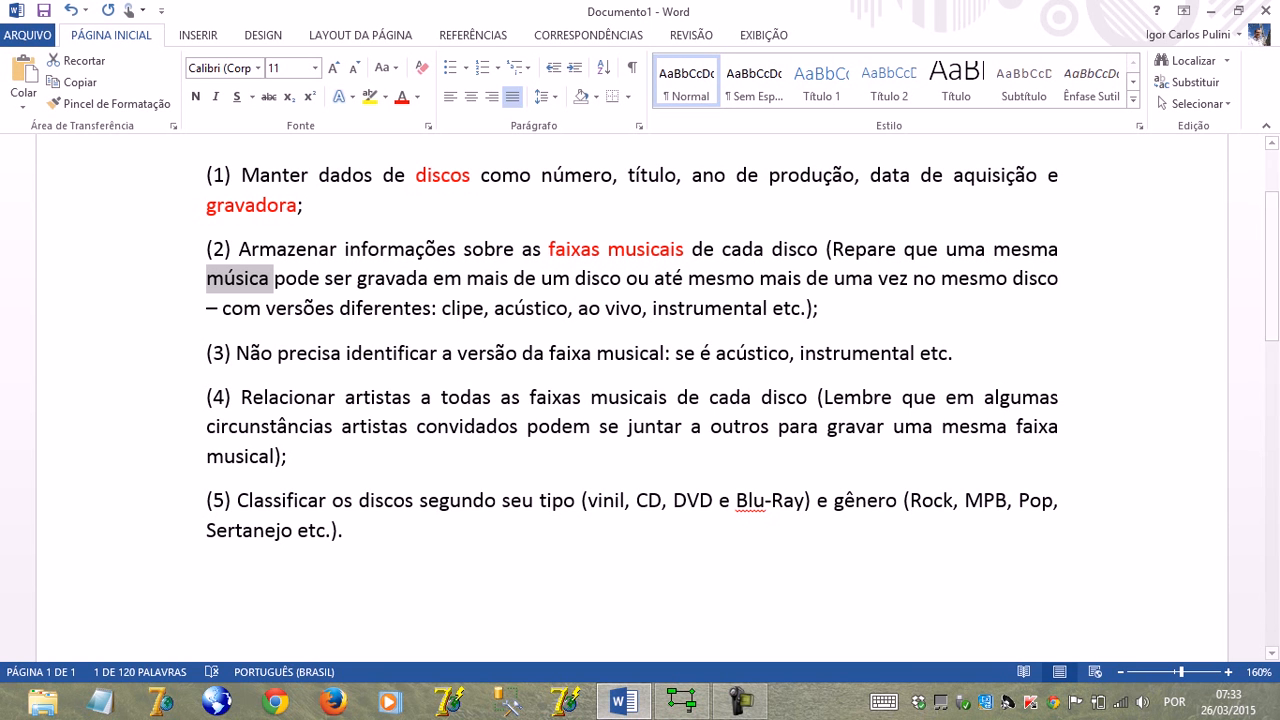
pyautogui.click(402, 97)
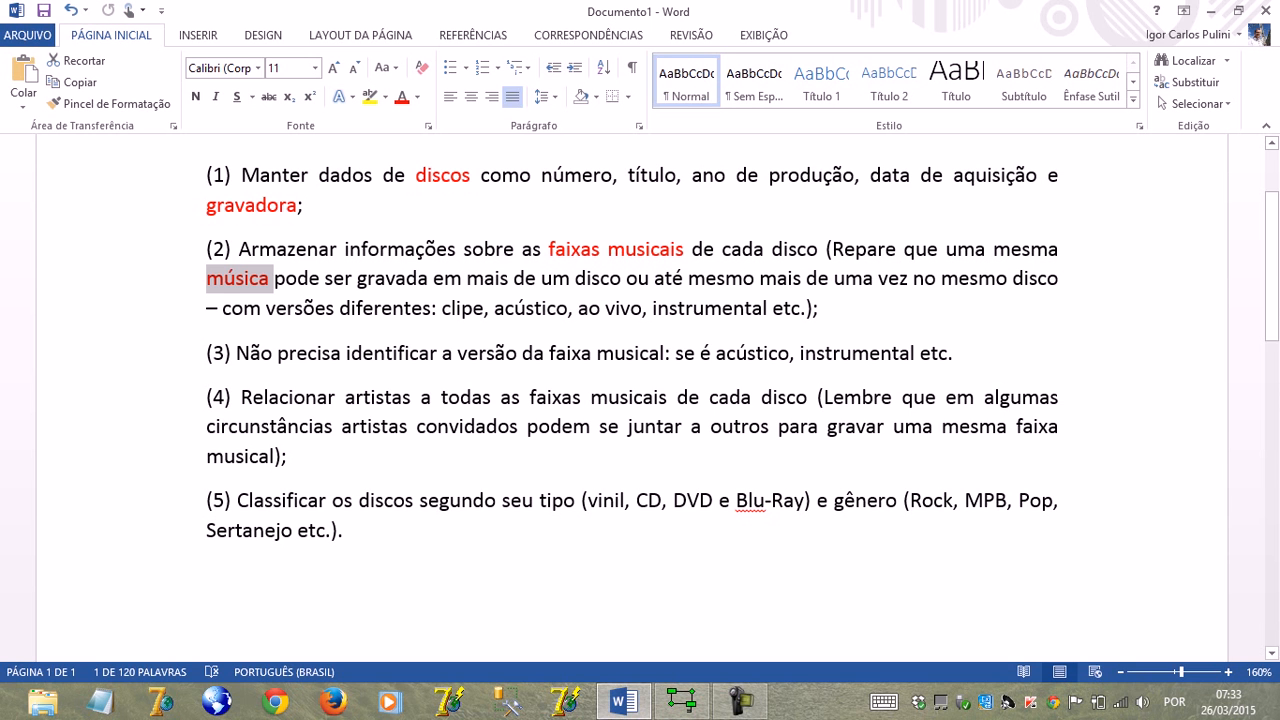
pyautogui.moveTo(550, 354); pyautogui.dragTo(663, 354)
pyautogui.click(402, 97)
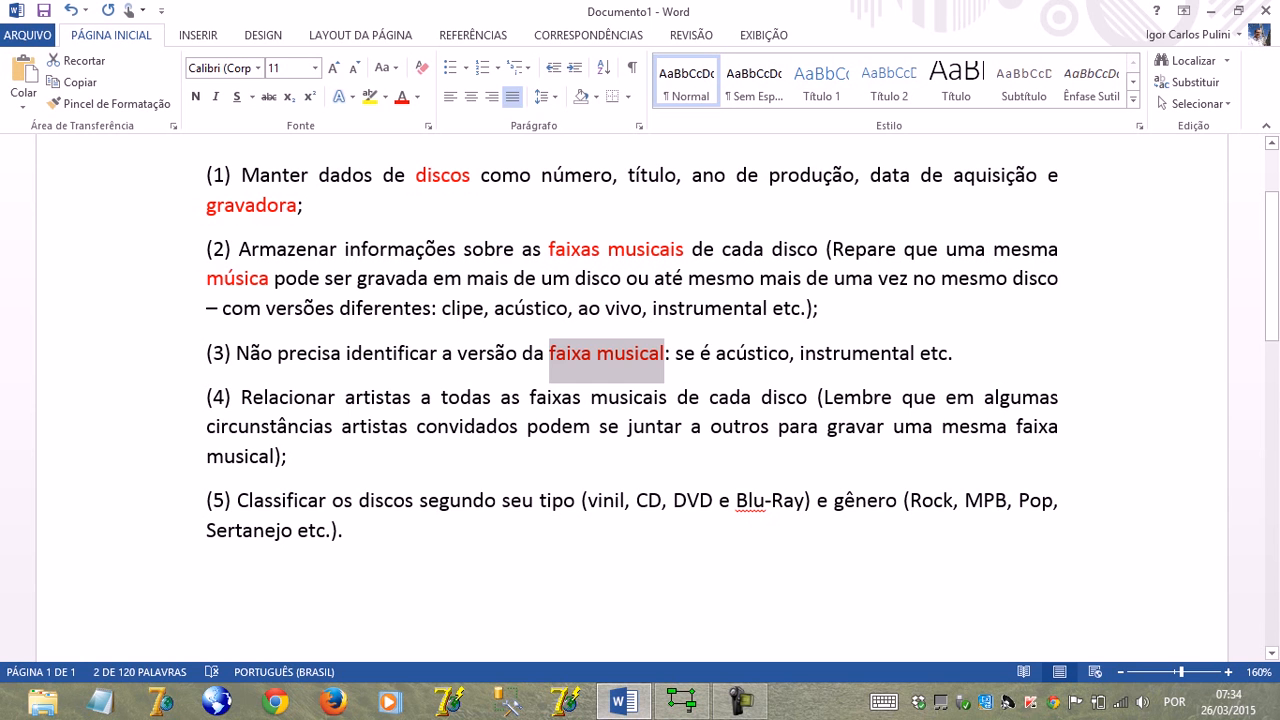
# Step: Colour "artistas" and the first "faixas musicais" in requirement (4) red
pyautogui.doubleClick(378, 397)
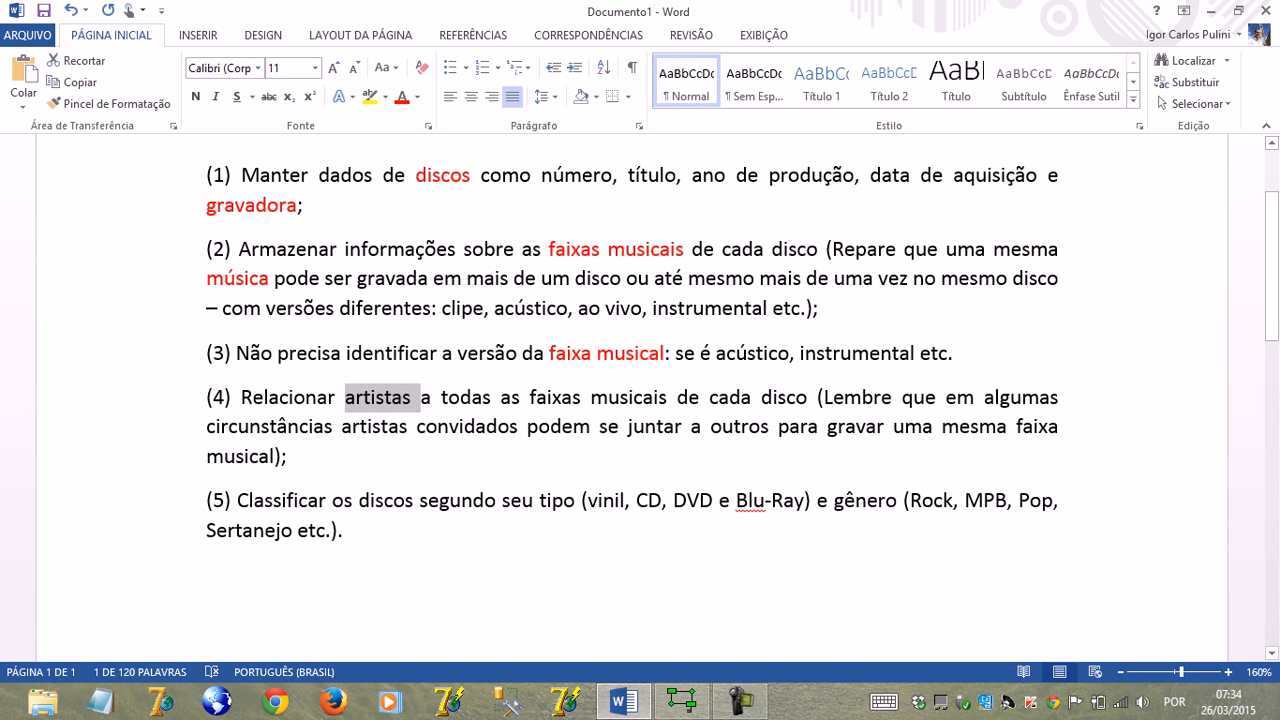
pyautogui.click(402, 97)
pyautogui.moveTo(529, 397); pyautogui.dragTo(668, 397)
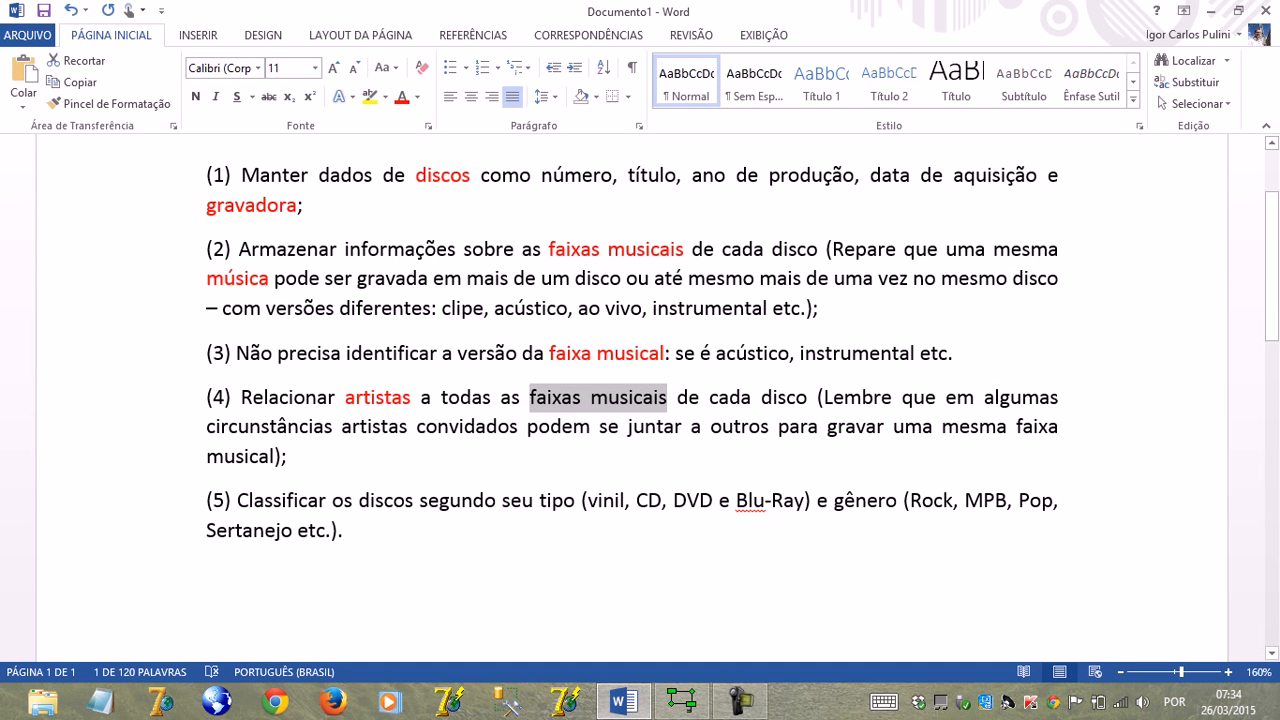
pyautogui.click(401, 97)
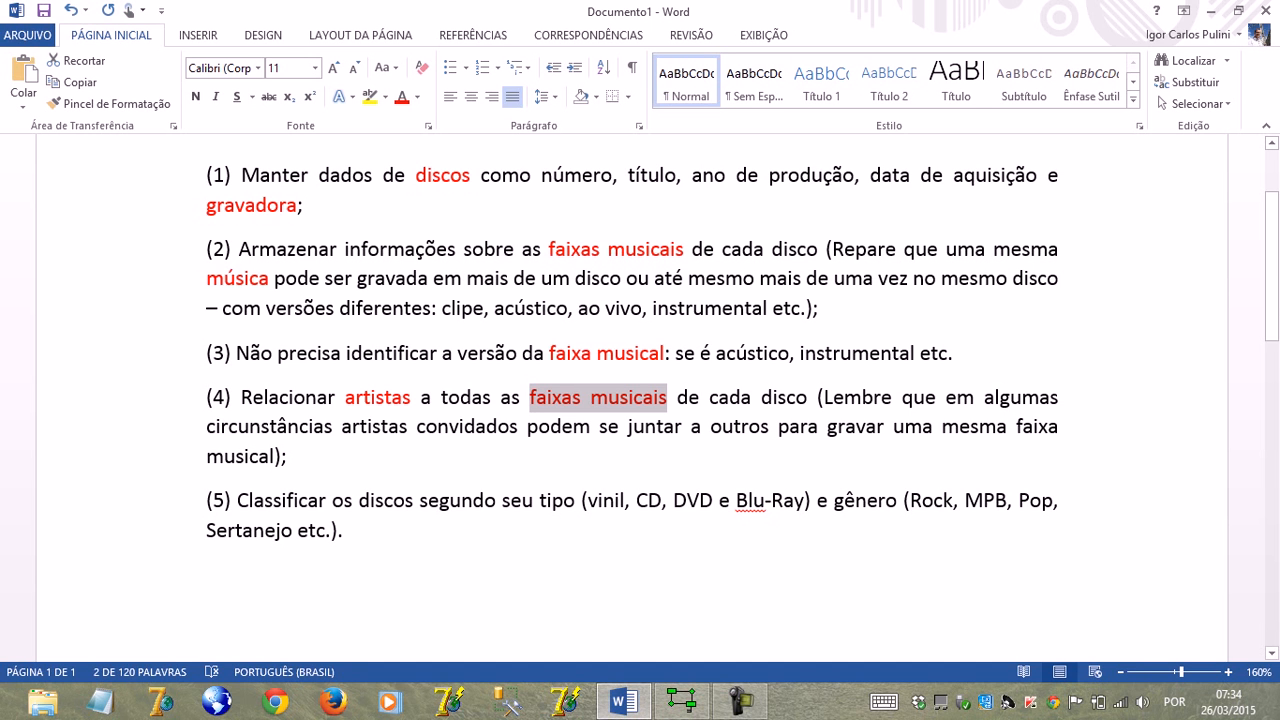
pyautogui.click(627, 352)
pyautogui.click(428, 175)
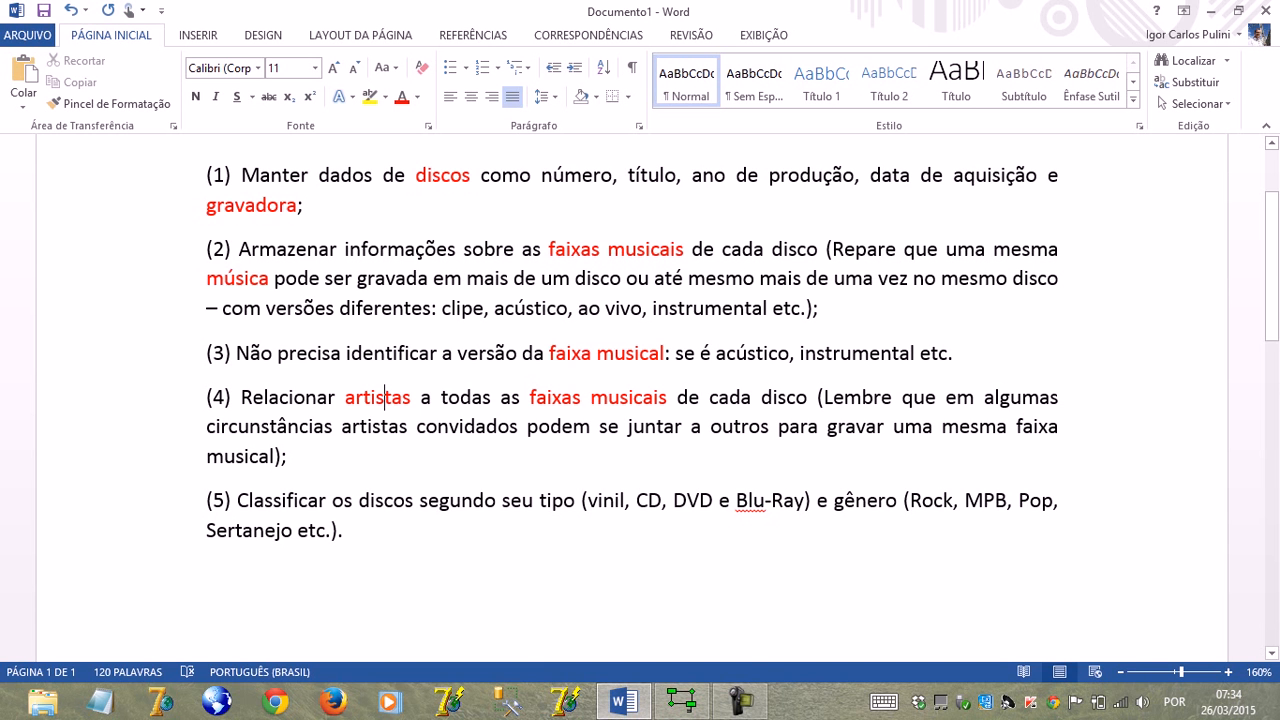
pyautogui.moveTo(669, 397); pyautogui.dragTo(529, 397)
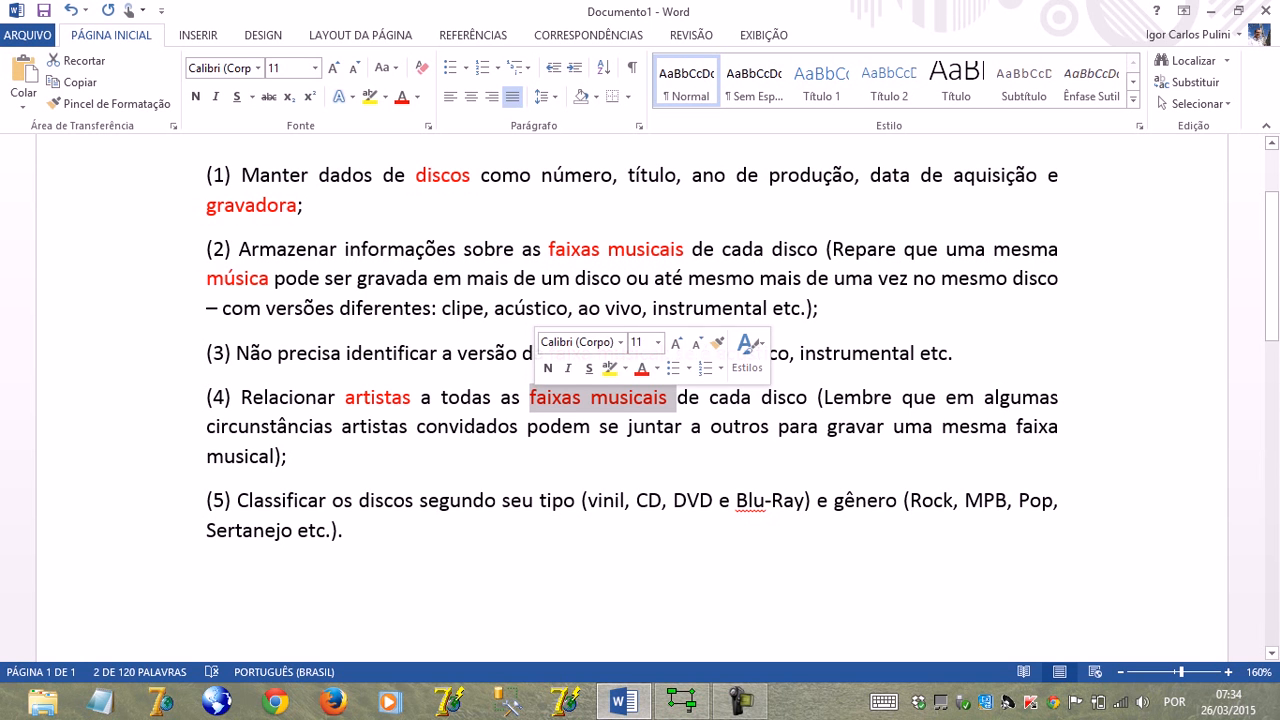
pyautogui.click(658, 397)
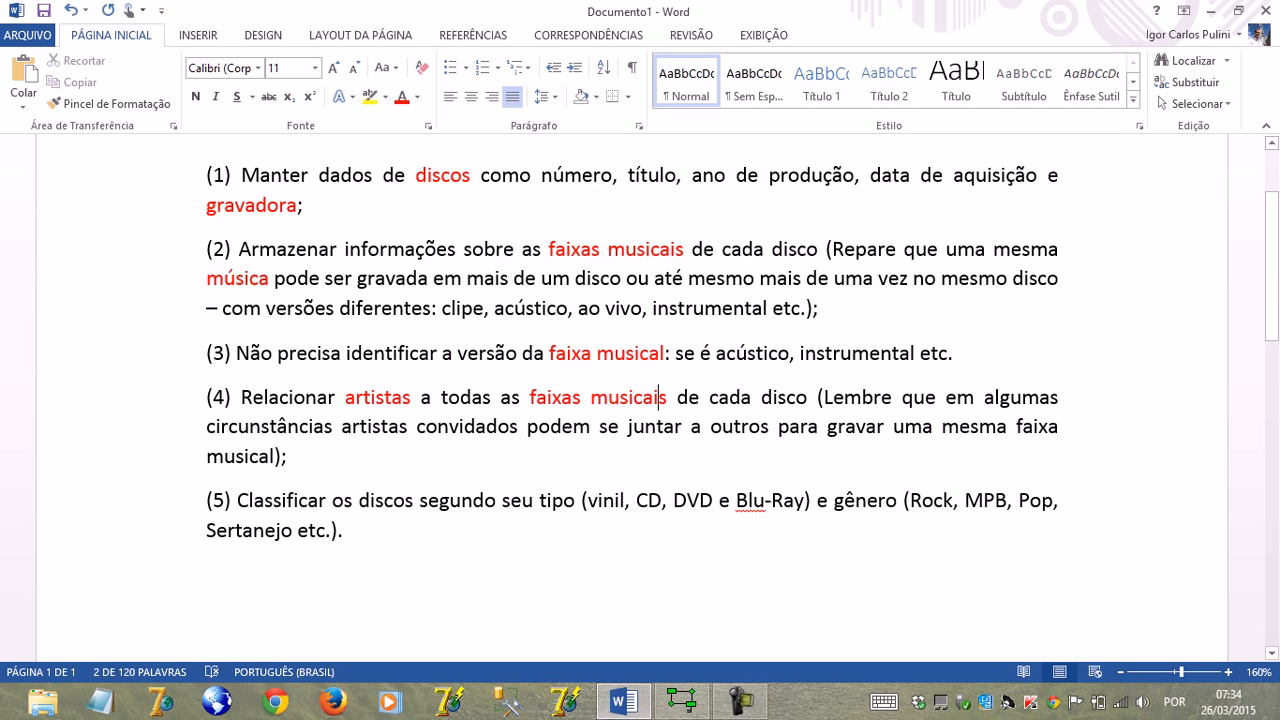
pyautogui.click(773, 397)
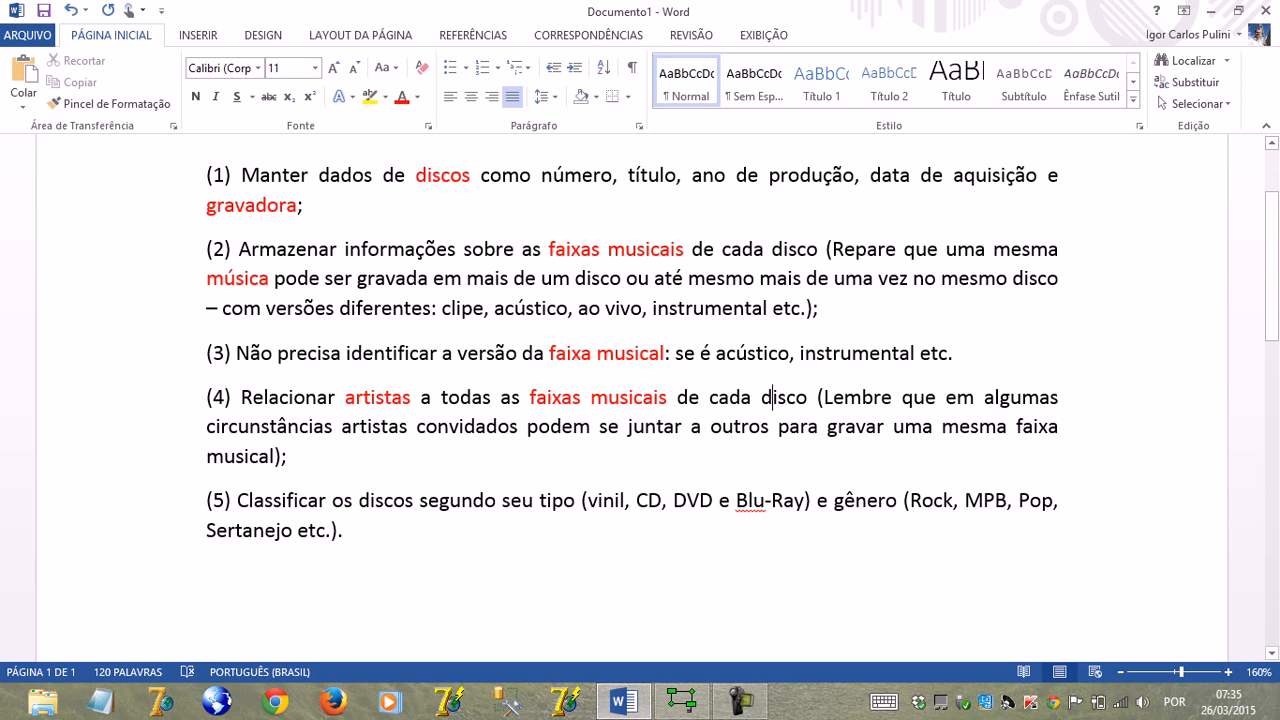
# Step: Colour the words "tipo" and "gênero" in requirement (5) red
pyautogui.doubleClick(406, 500)
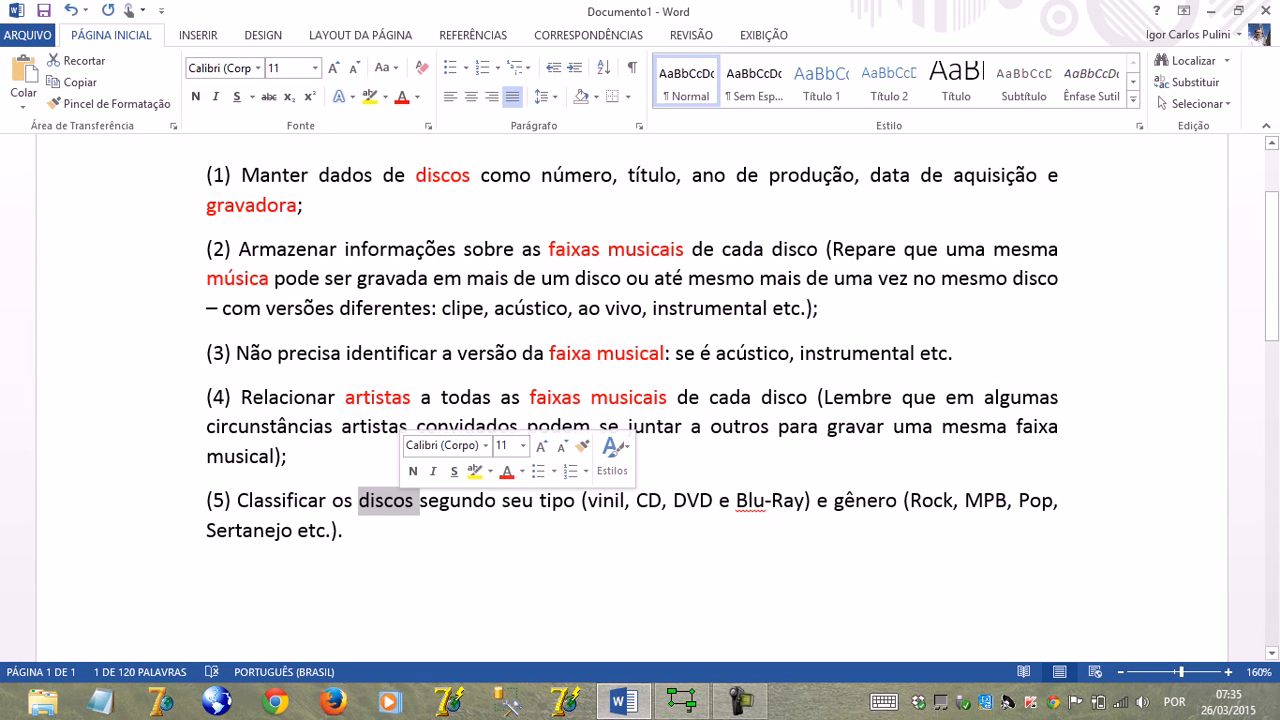
pyautogui.doubleClick(558, 500)
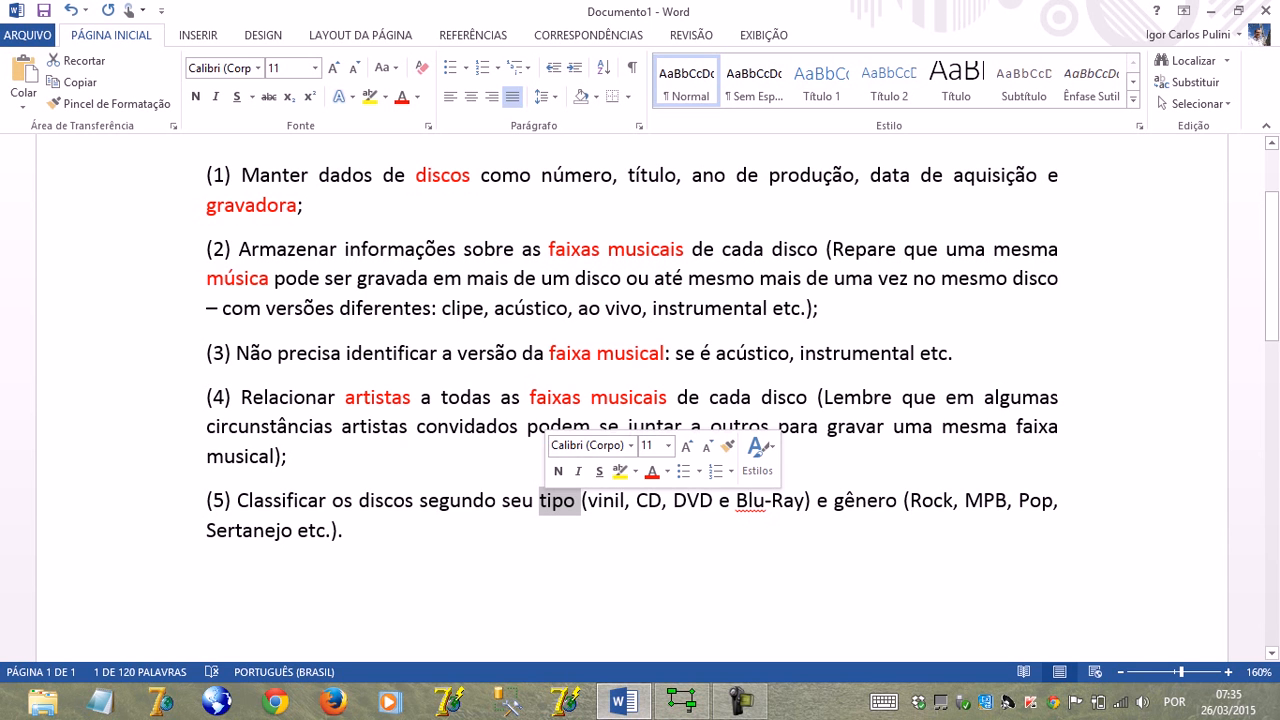
pyautogui.click(401, 97)
pyautogui.click(603, 501)
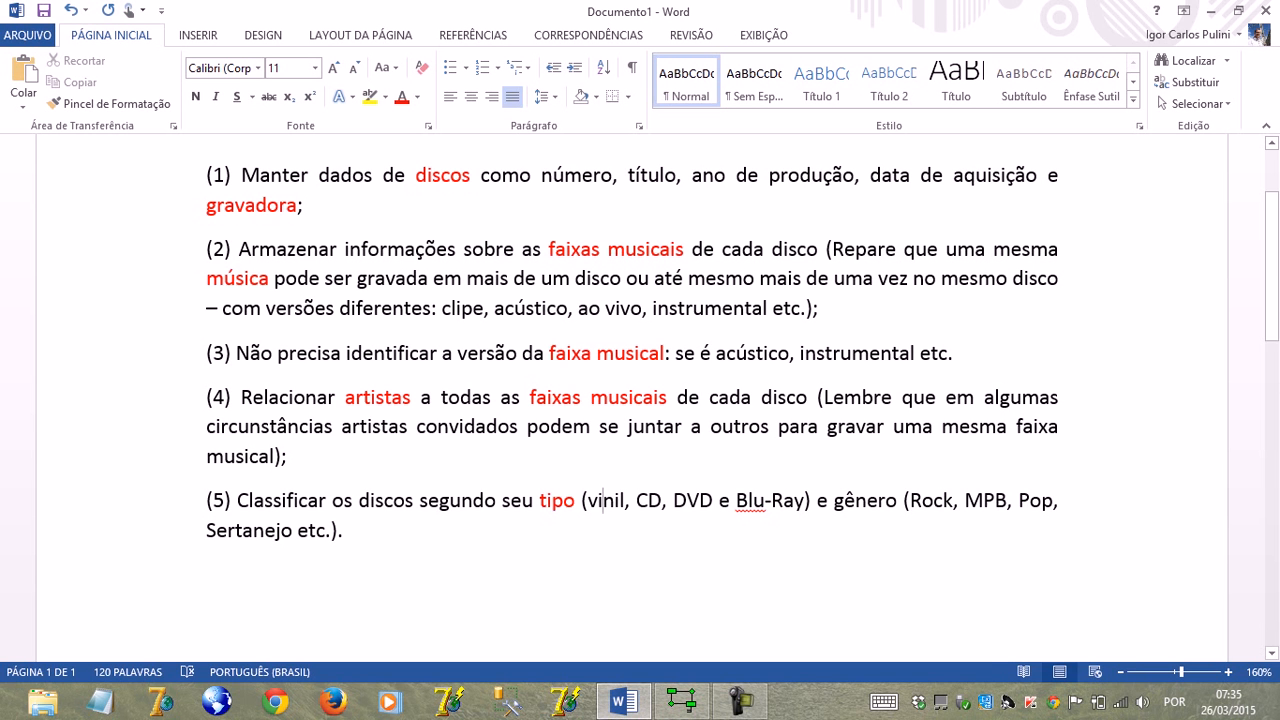
pyautogui.doubleClick(866, 500)
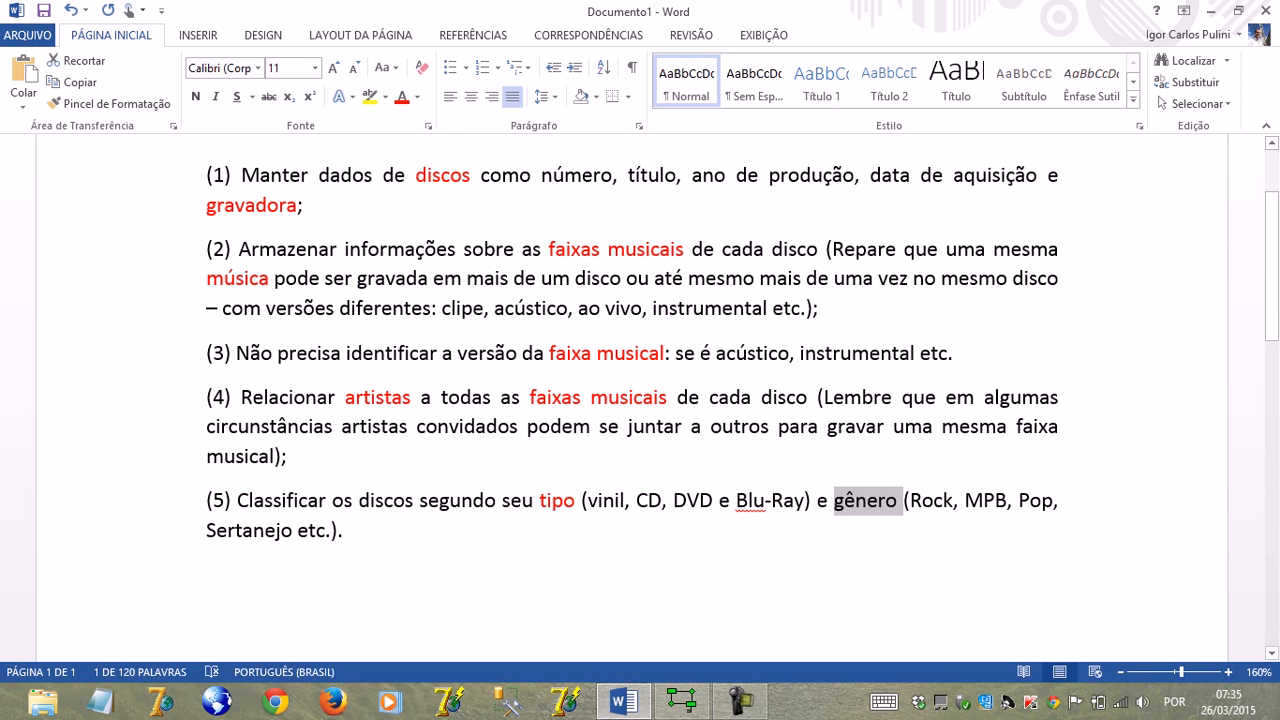
pyautogui.click(402, 97)
pyautogui.doubleClick(931, 500)
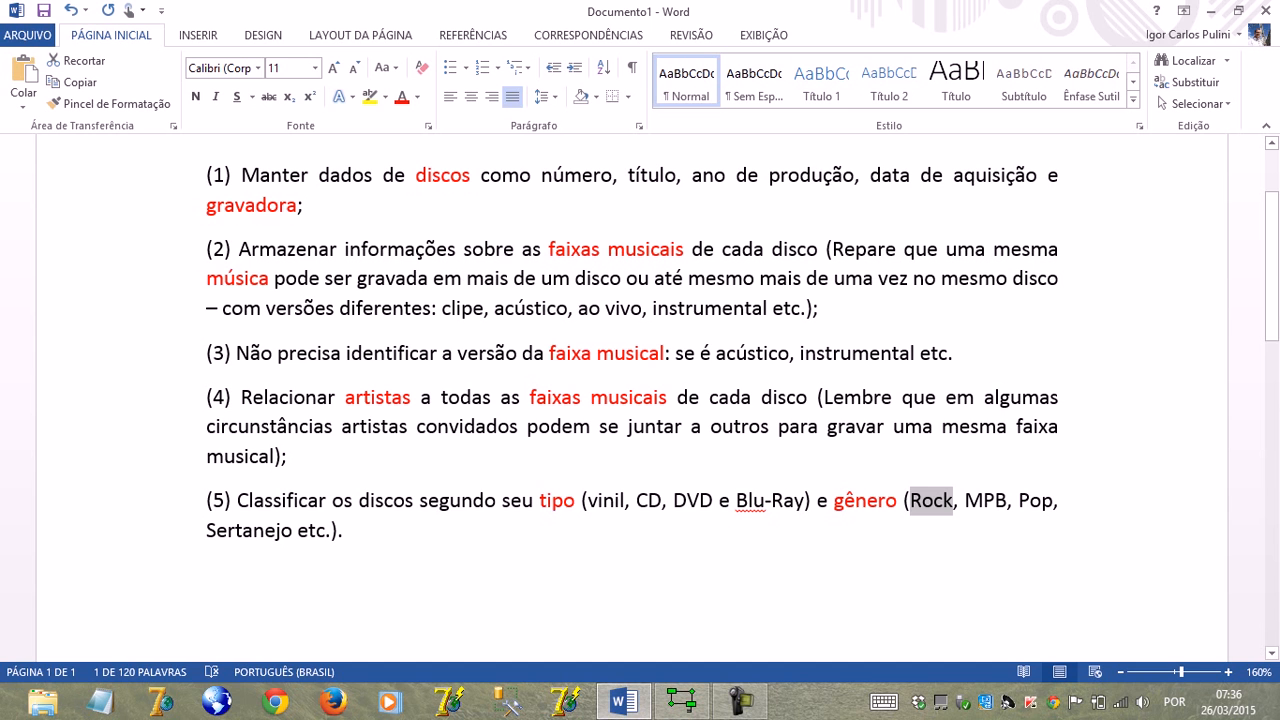
pyautogui.click(433, 176)
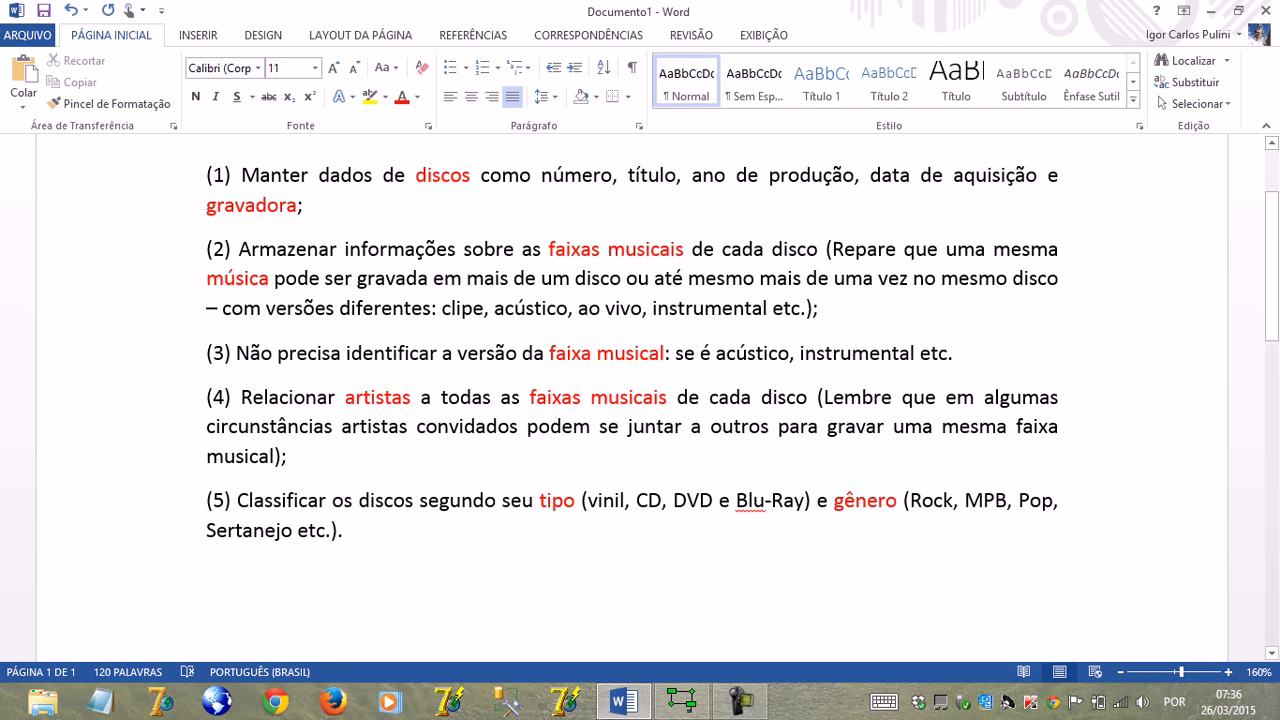
pyautogui.click(217, 205)
pyautogui.click(565, 175)
pyautogui.doubleClick(641, 175)
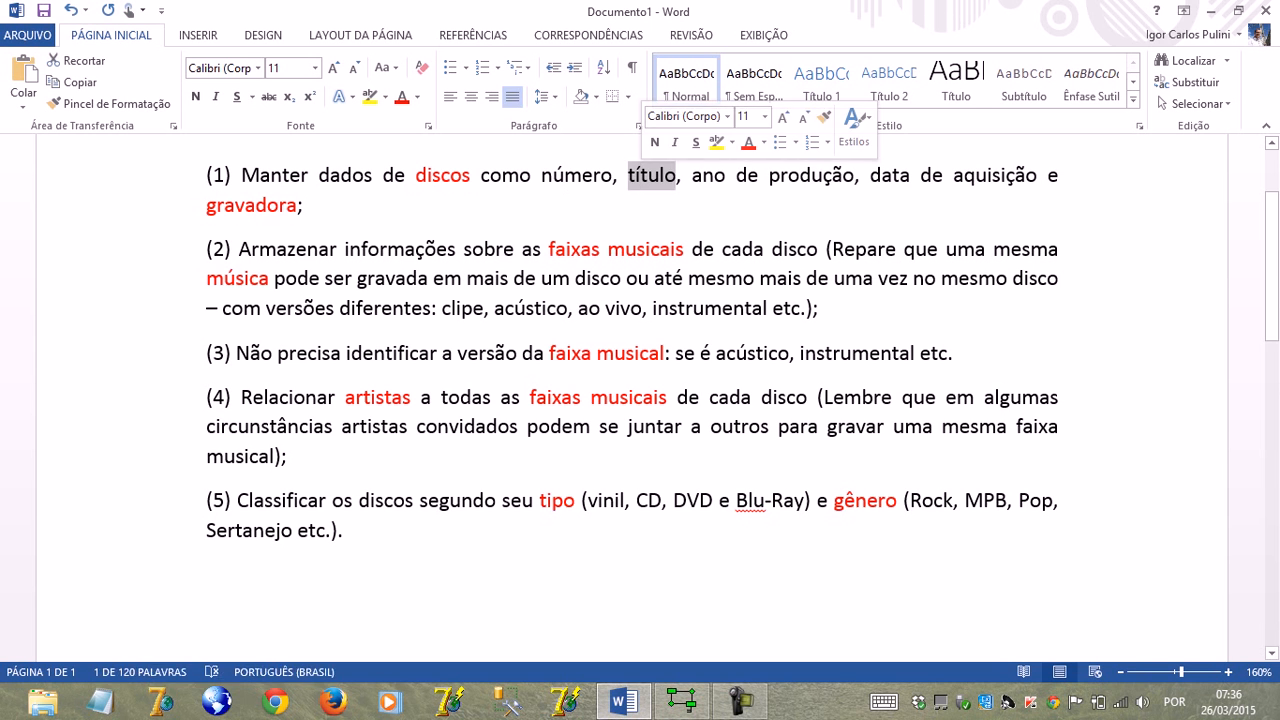
pyautogui.click(812, 175)
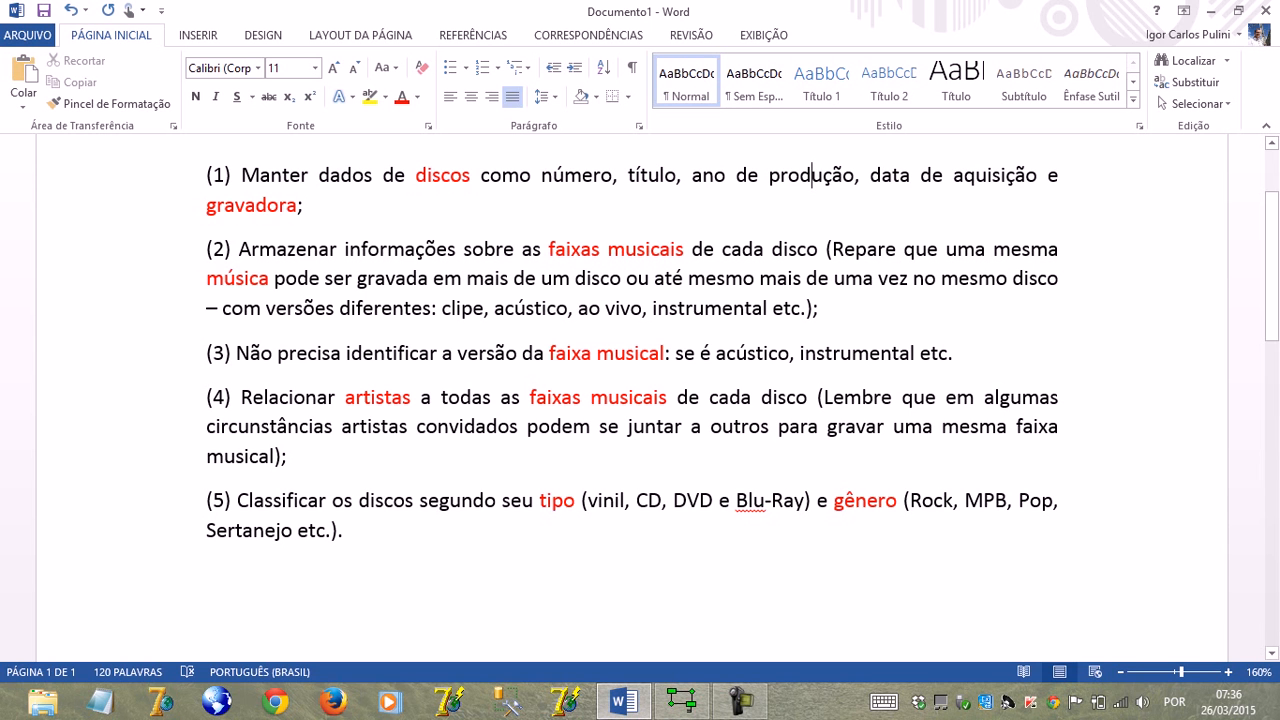
# Step: Switch to brModelo and place an entity named "Gravadora" in the upper part of the conceptual model
pyautogui.click(681, 700)
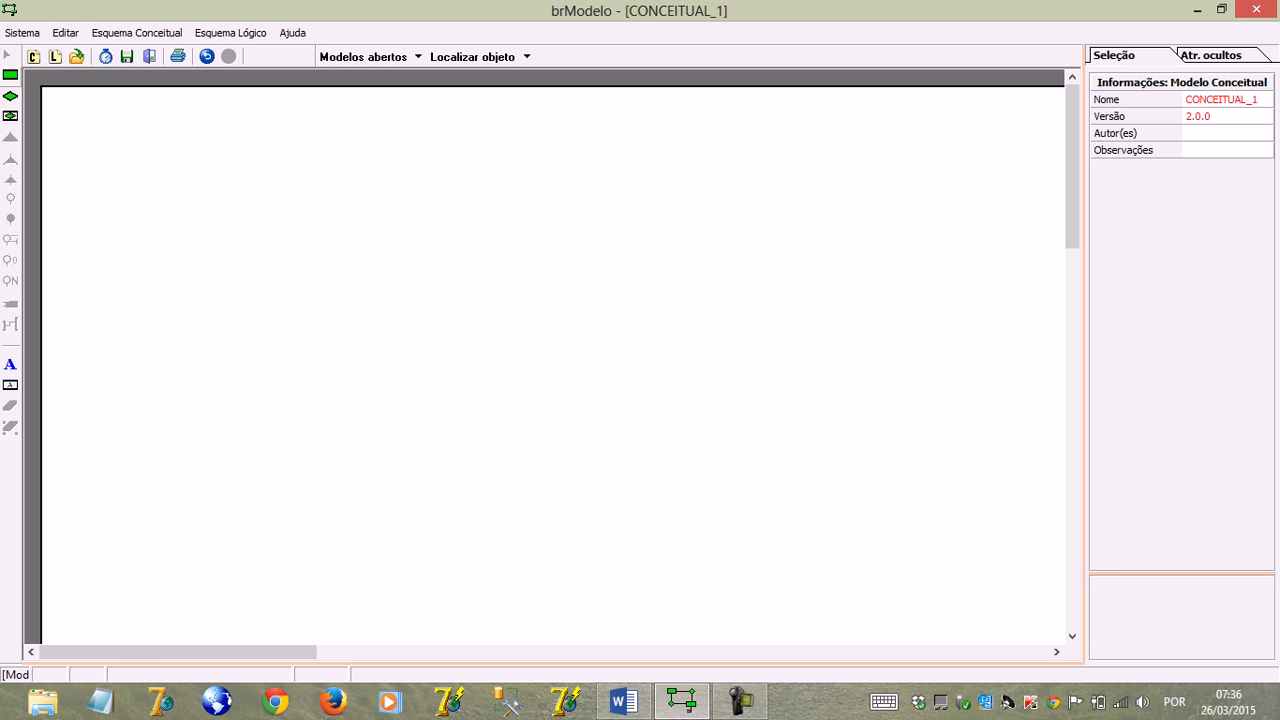
pyautogui.click(10, 74)
pyautogui.click(130, 123)
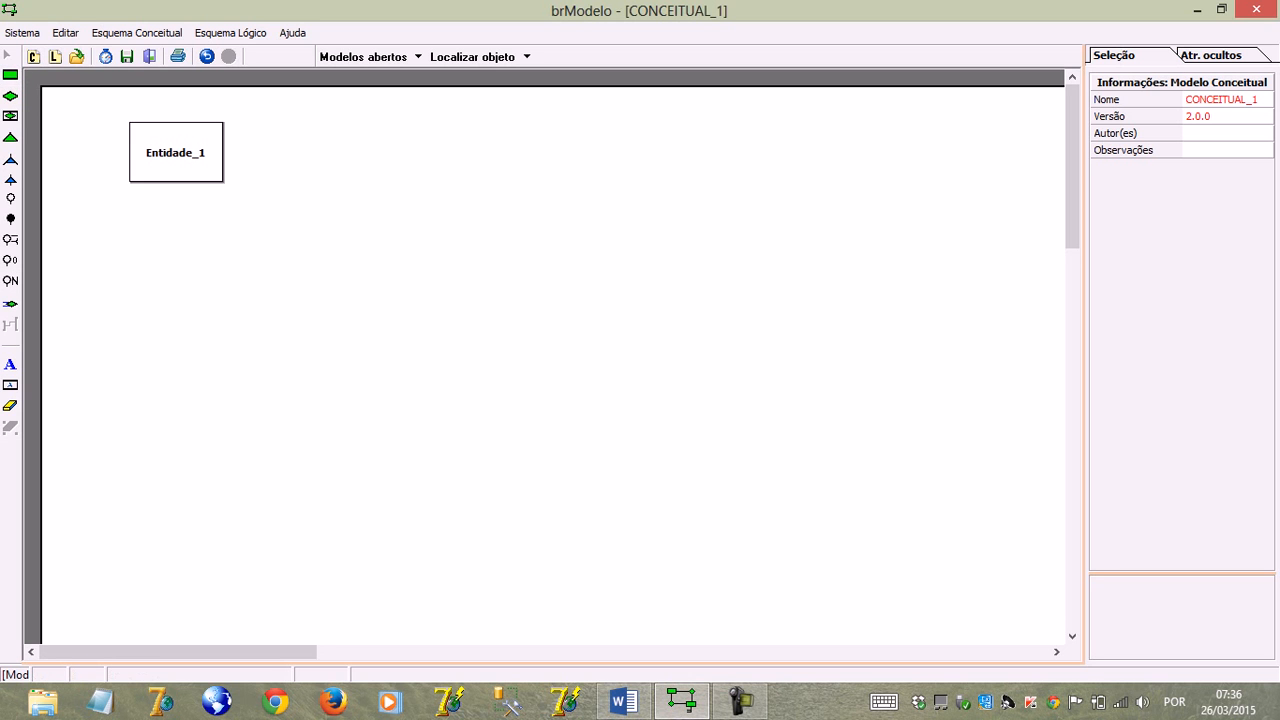
pyautogui.moveTo(176, 152); pyautogui.dragTo(717, 159)
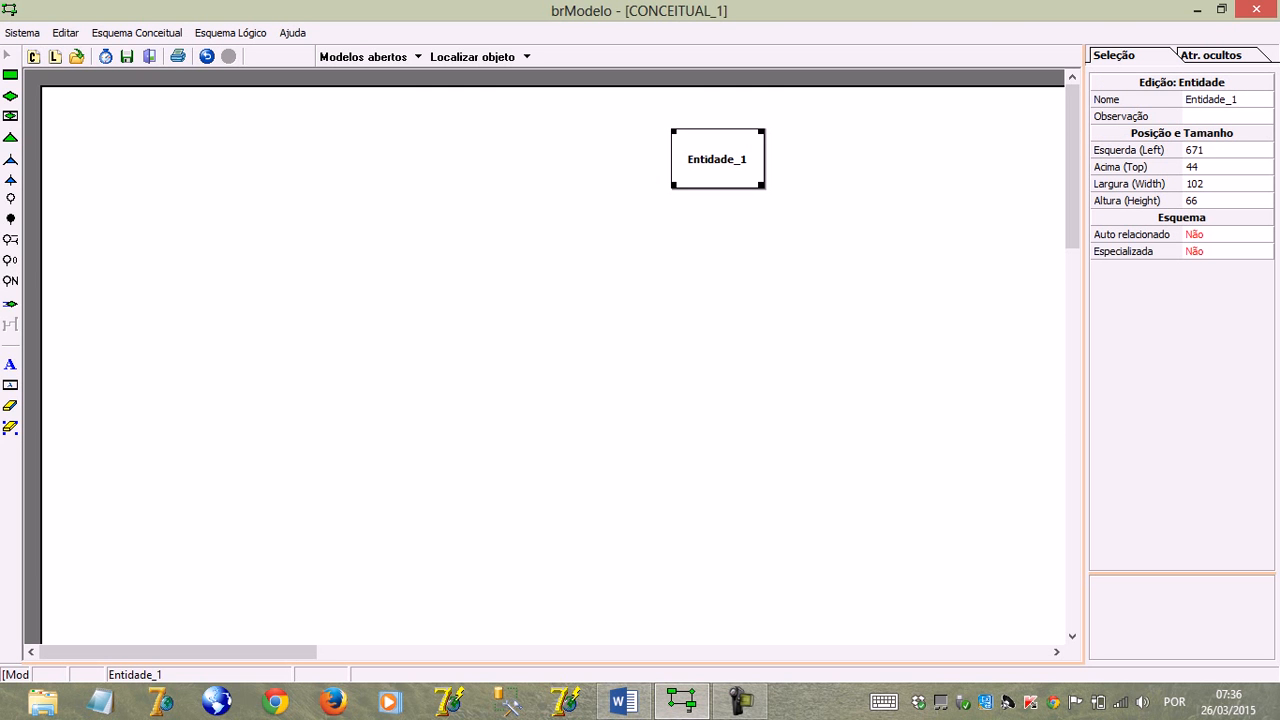
pyautogui.click(1226, 100)
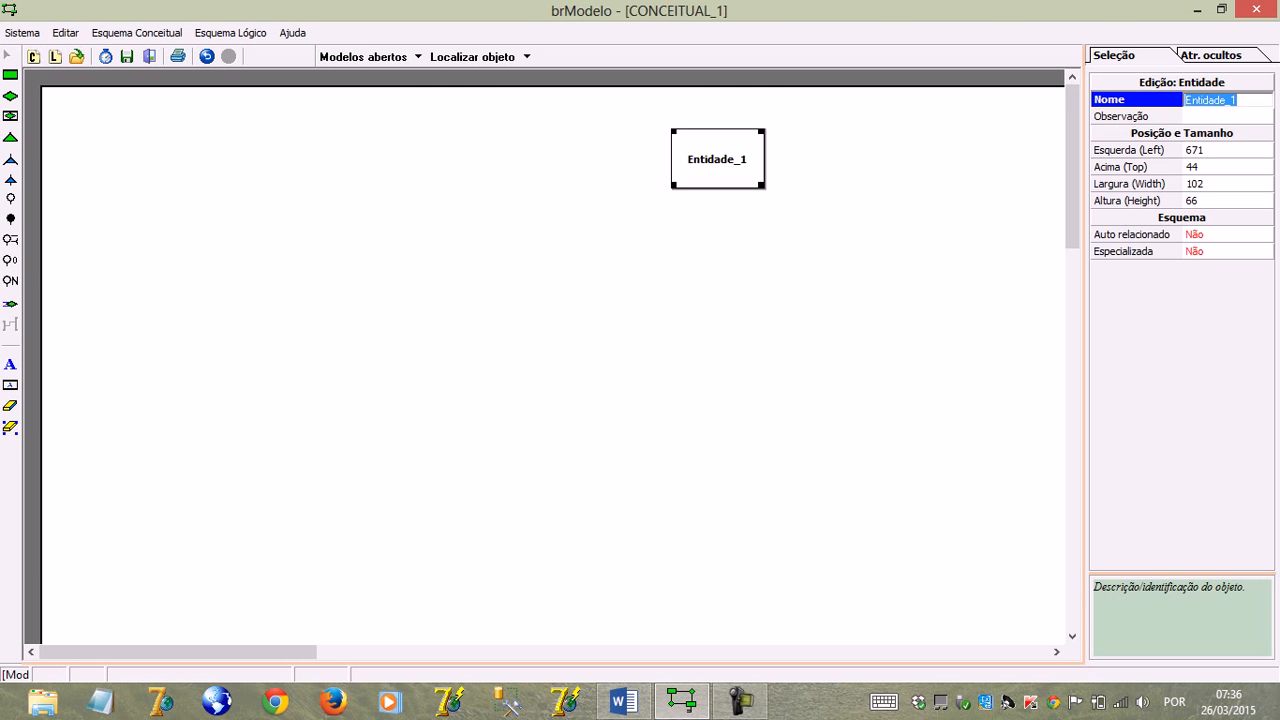
pyautogui.write('Gravadora')
pyautogui.click(845, 205)
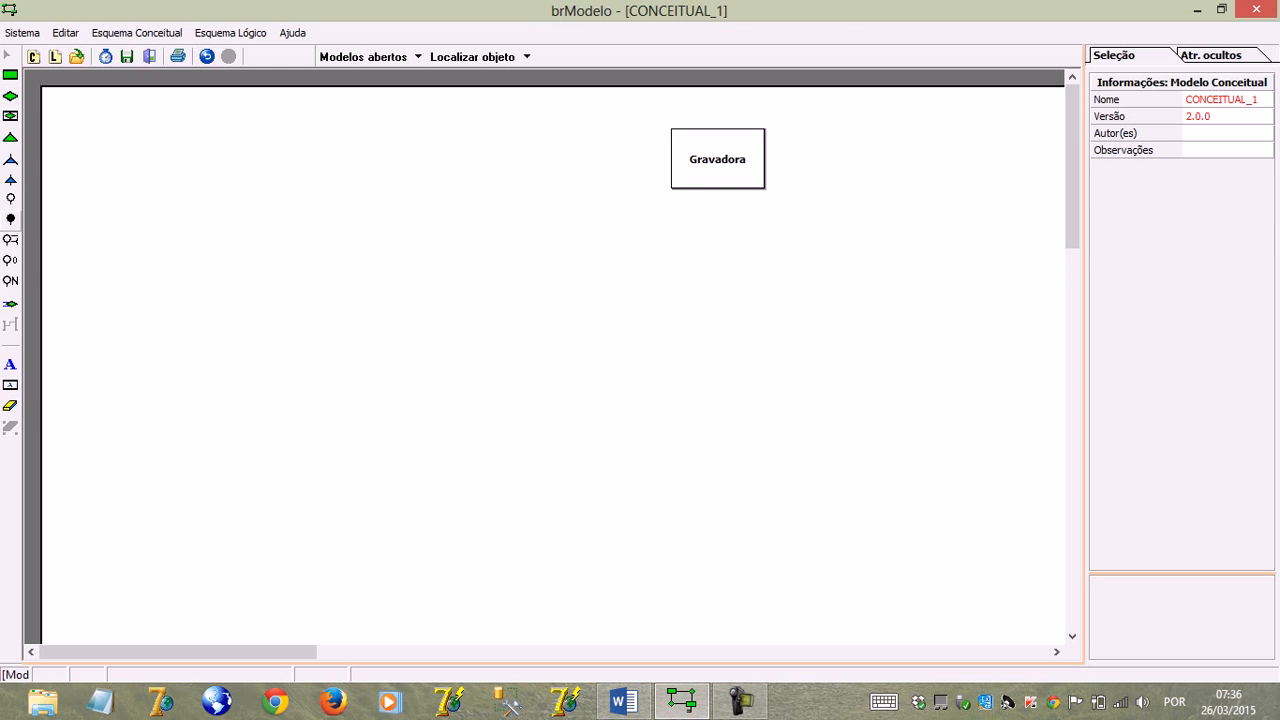
# Step: Add an identifier attribute named "idGravadora" to the Gravadora entity
pyautogui.click(11, 219)
pyautogui.click(763, 139)
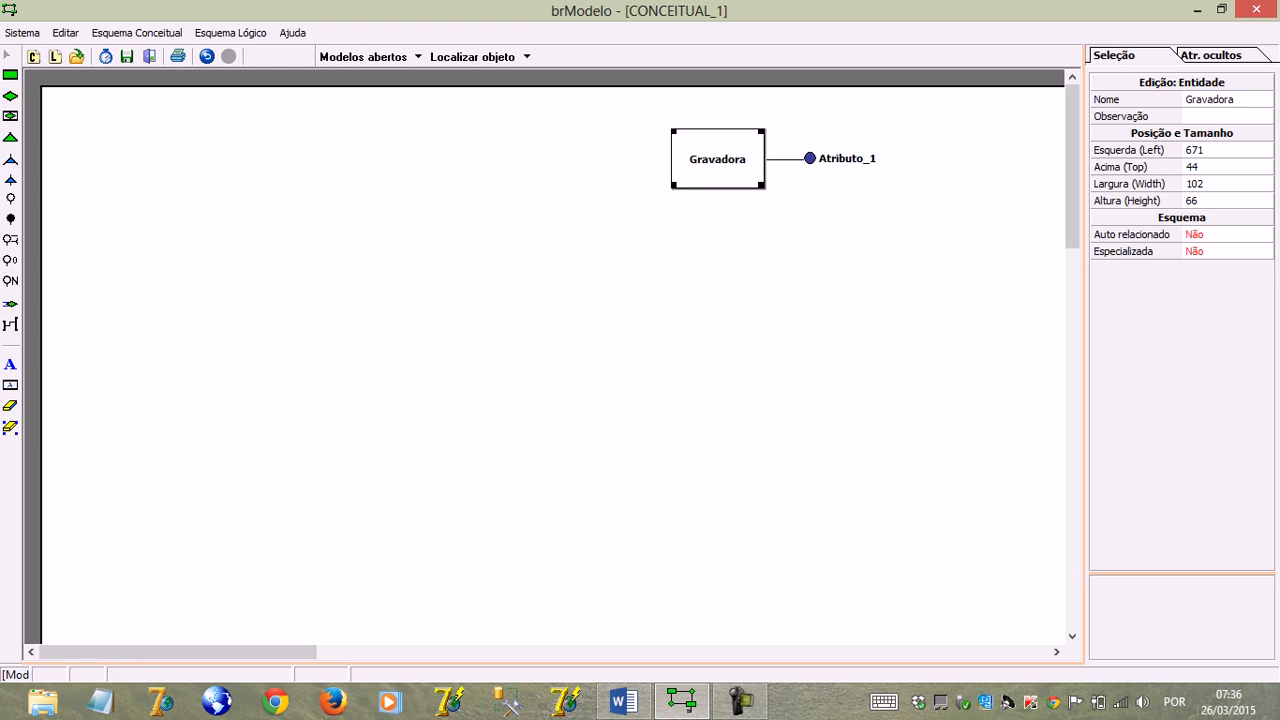
pyautogui.click(810, 158)
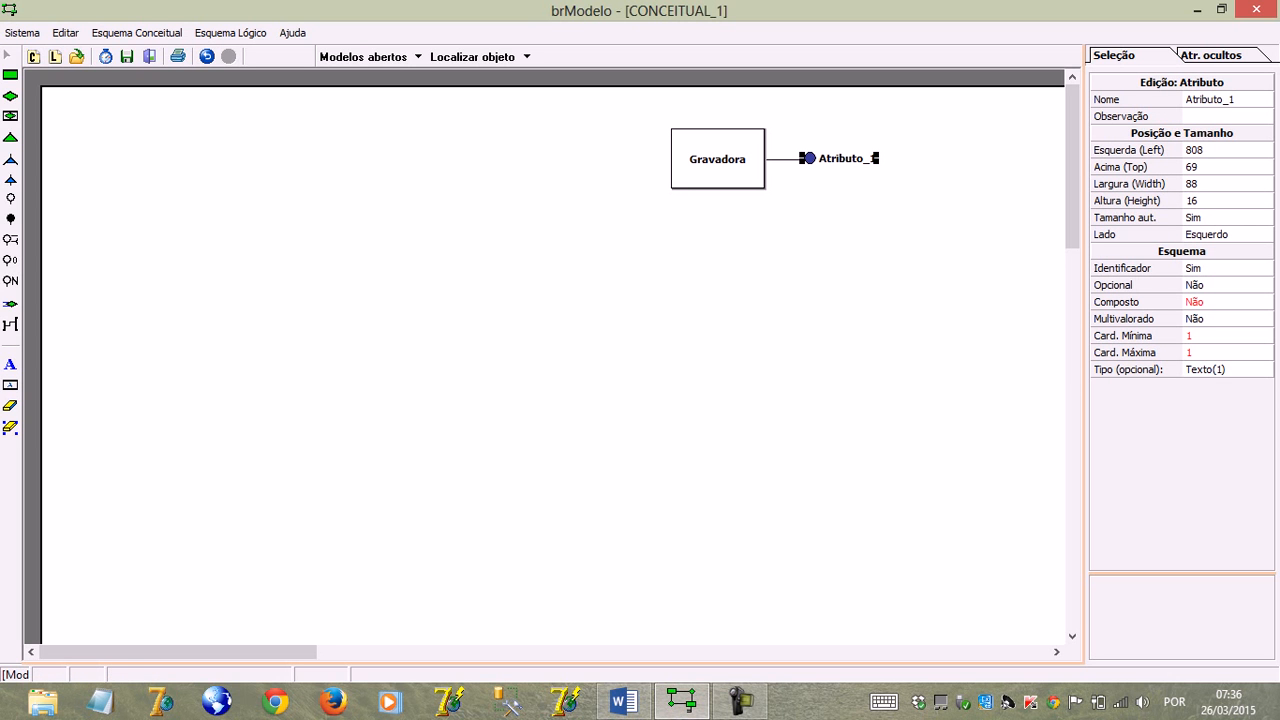
pyautogui.click(1228, 99)
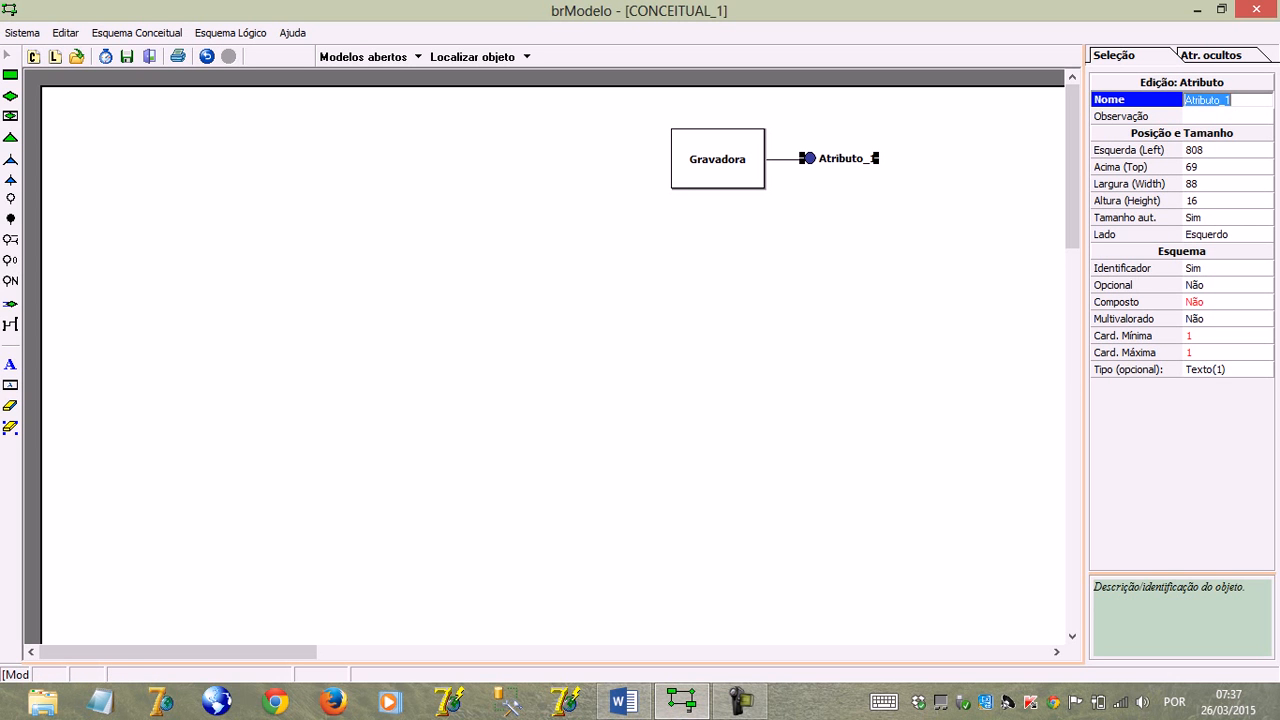
pyautogui.write('idGravadora')
pyautogui.press('Return')
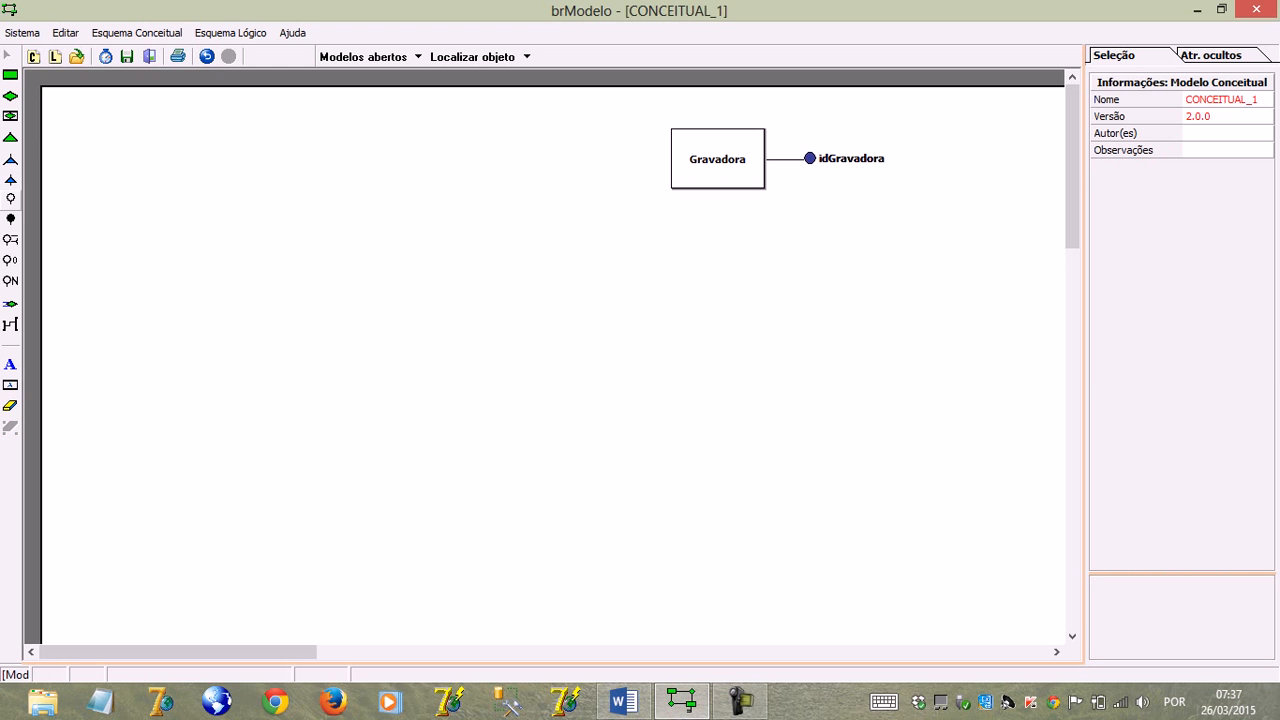
# Step: Add a non-identifier attribute named "NomeGravadora" to the Gravadora entity
pyautogui.click(11, 199)
pyautogui.click(718, 159)
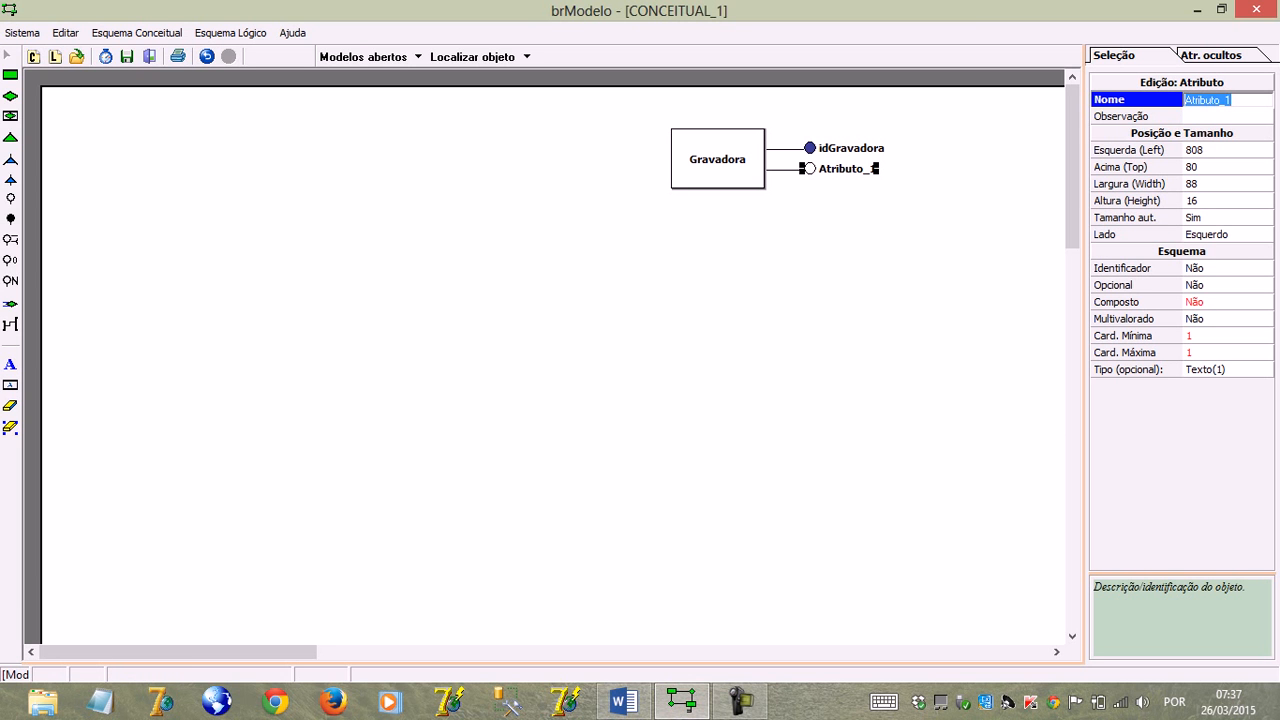
pyautogui.write('NomeGravadora')
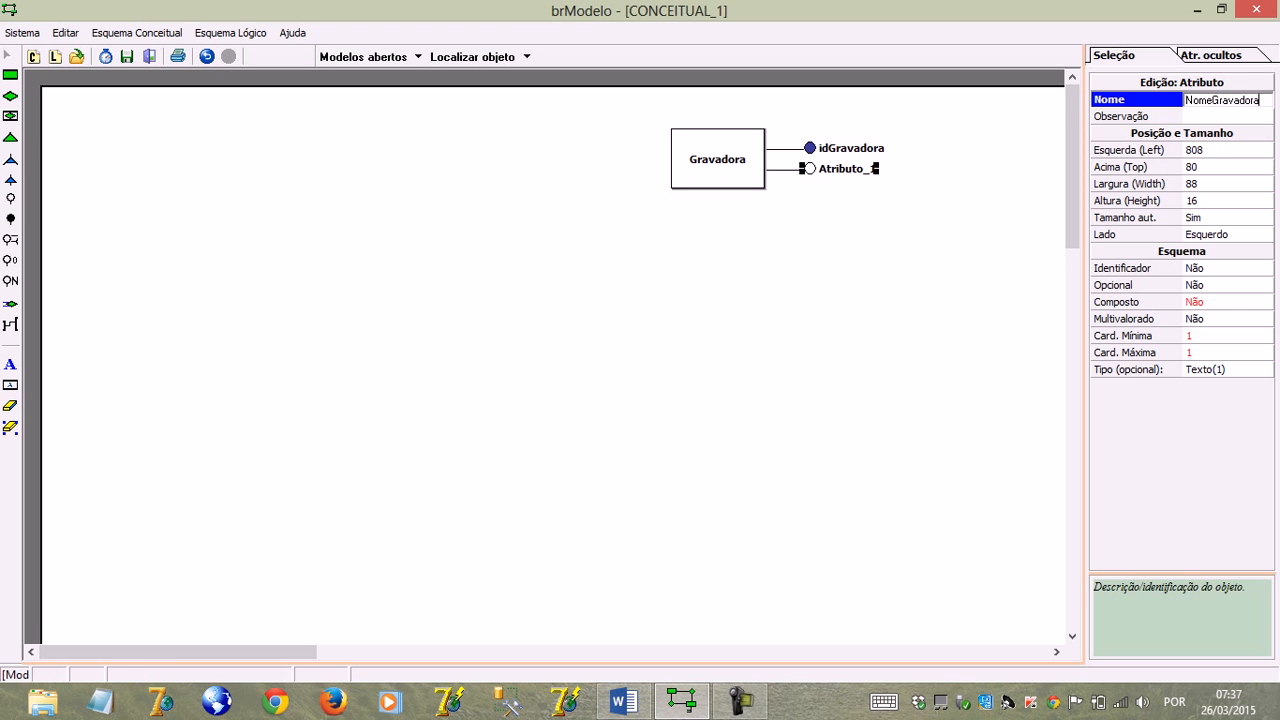
pyautogui.press('Return')
pyautogui.click(860, 270)
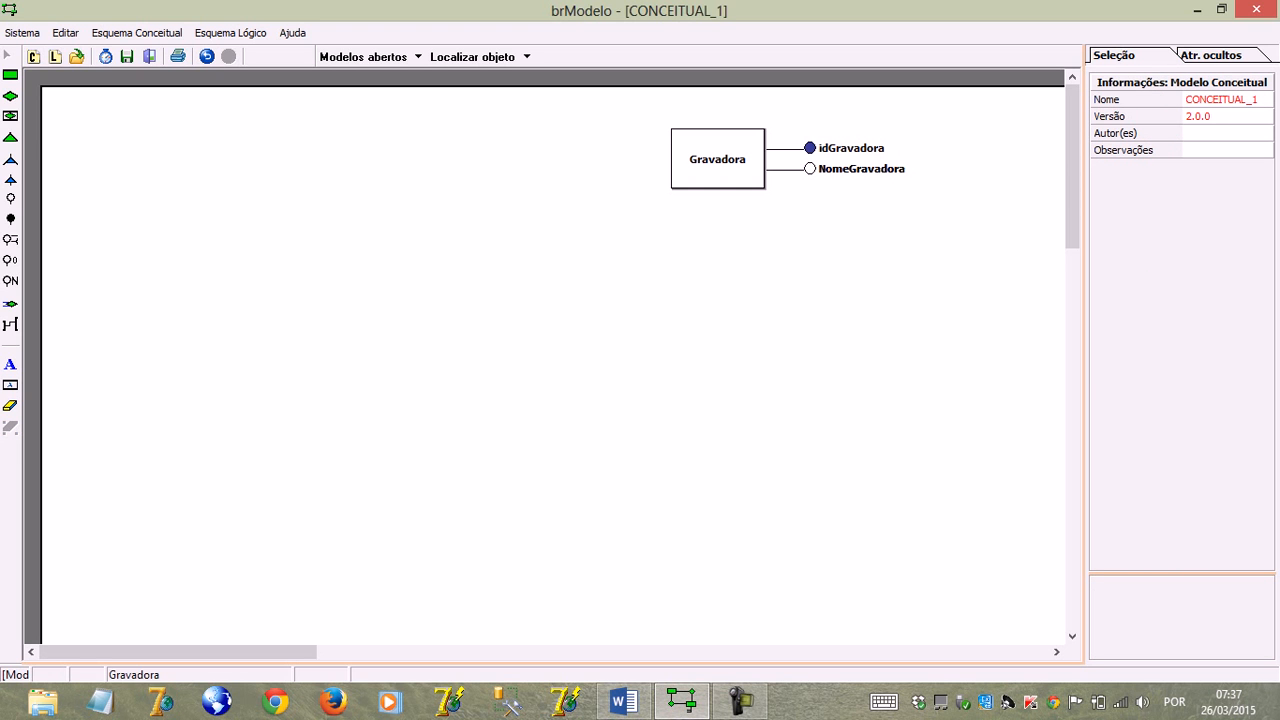
# Step: Consult the requirements in Word, return to brModelo and place an entity named "Disco" to the left of Gravadora, level with it
pyautogui.hotkey('alt', 'Tab')
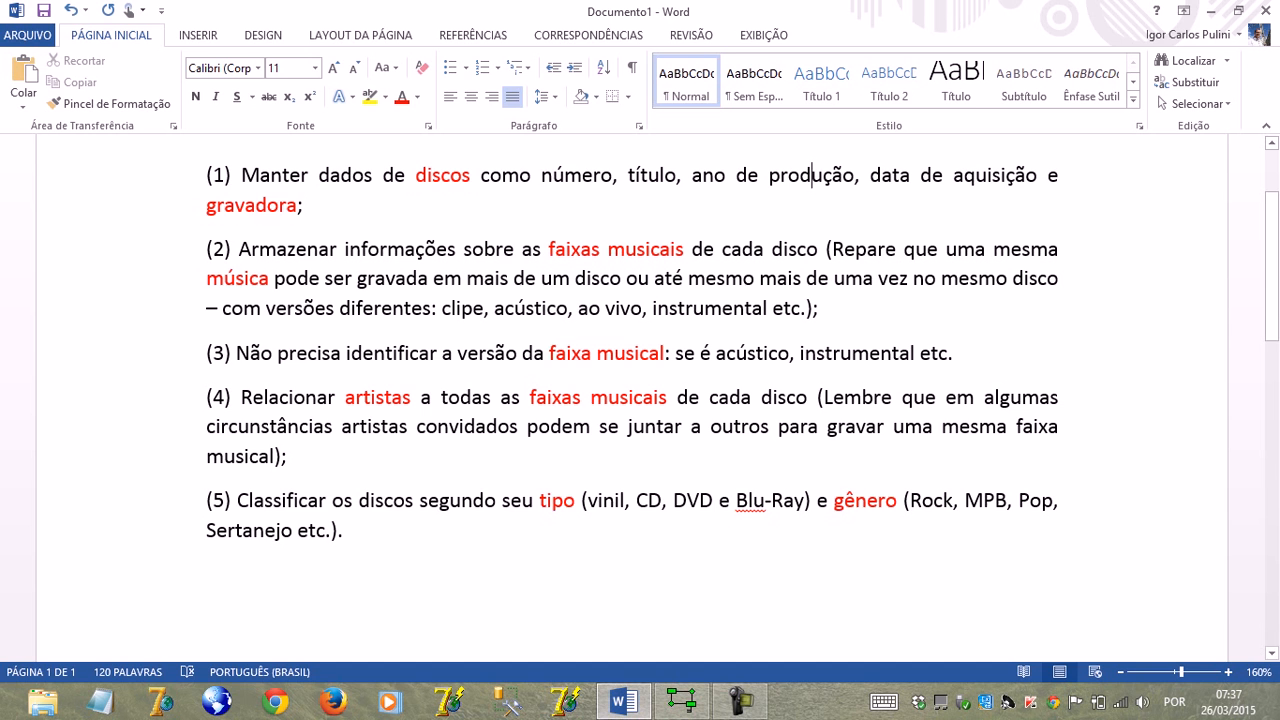
pyautogui.press('alt')
pyautogui.hotkey('alt', 'Tab')
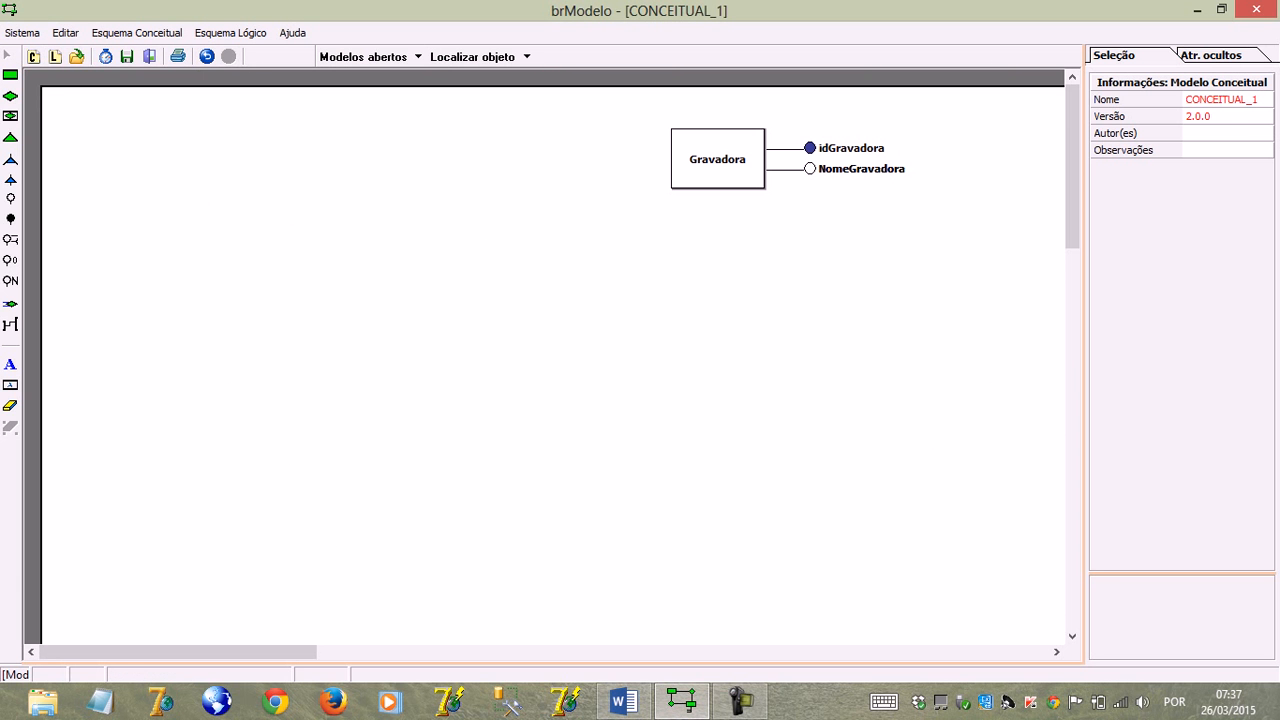
pyautogui.click(11, 76)
pyautogui.click(480, 147)
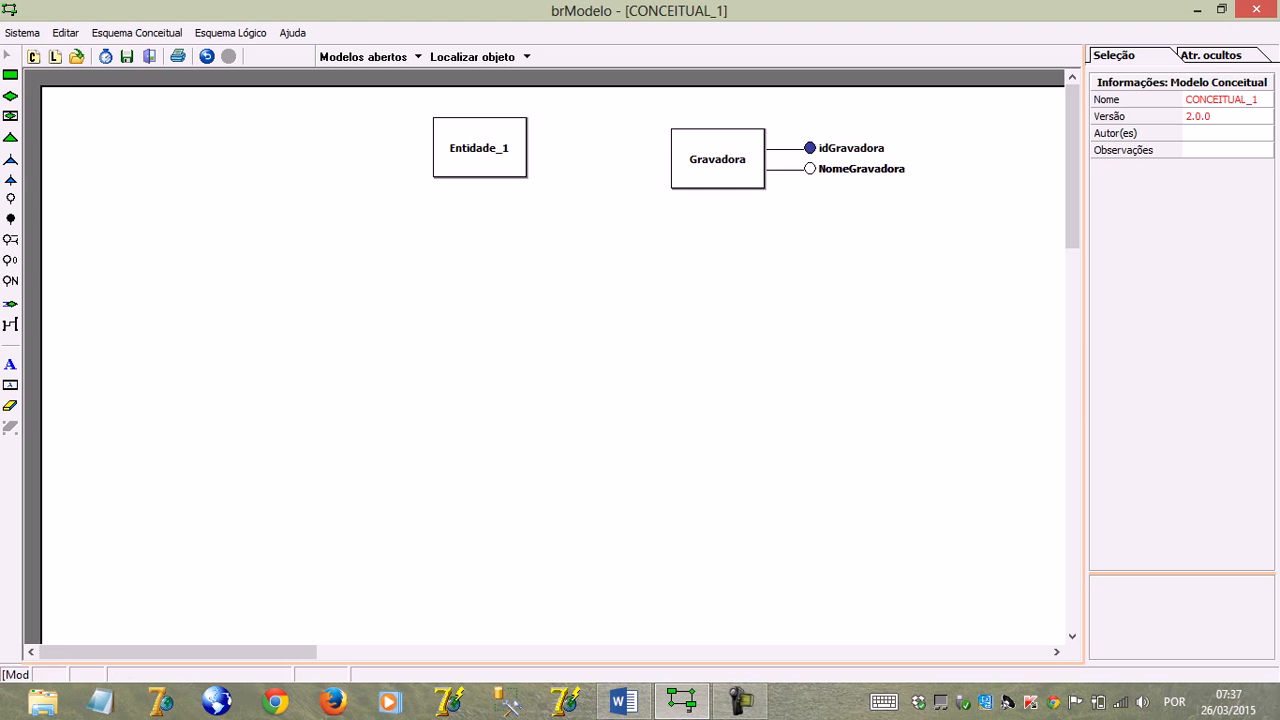
pyautogui.moveTo(480, 147); pyautogui.dragTo(520, 154)
pyautogui.click(1210, 99)
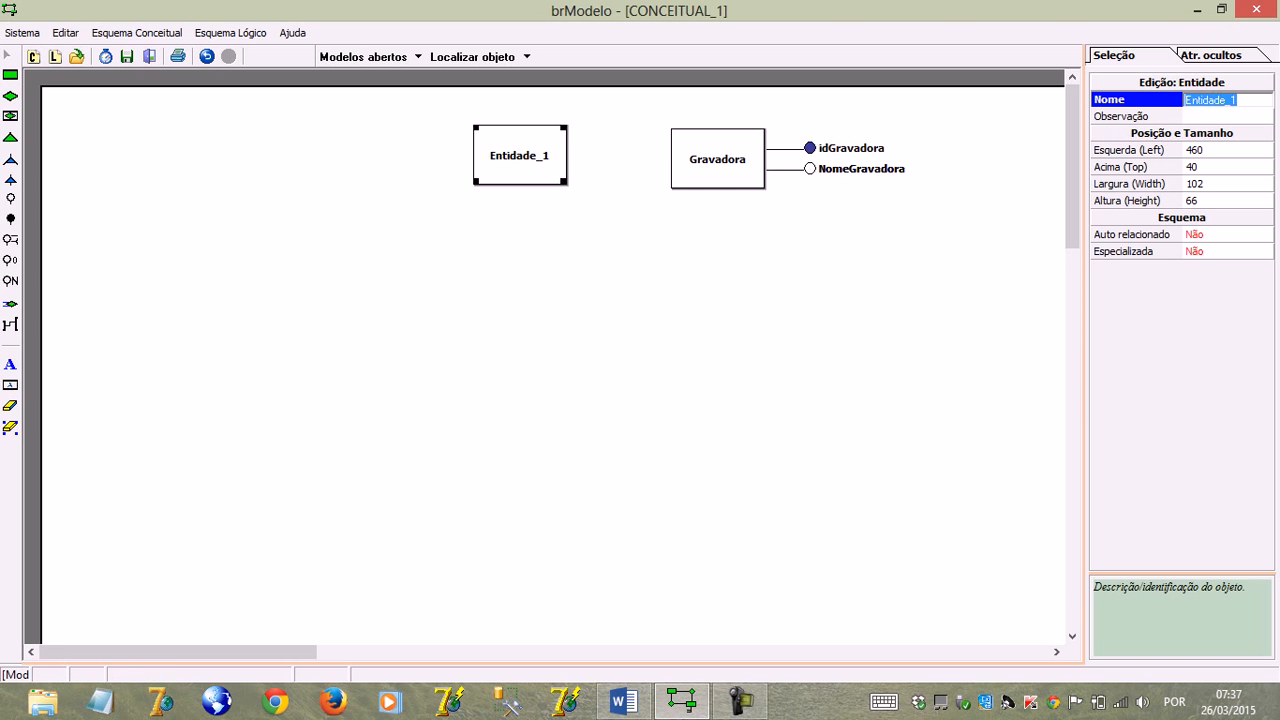
pyautogui.write('Disco')
pyautogui.press('Return')
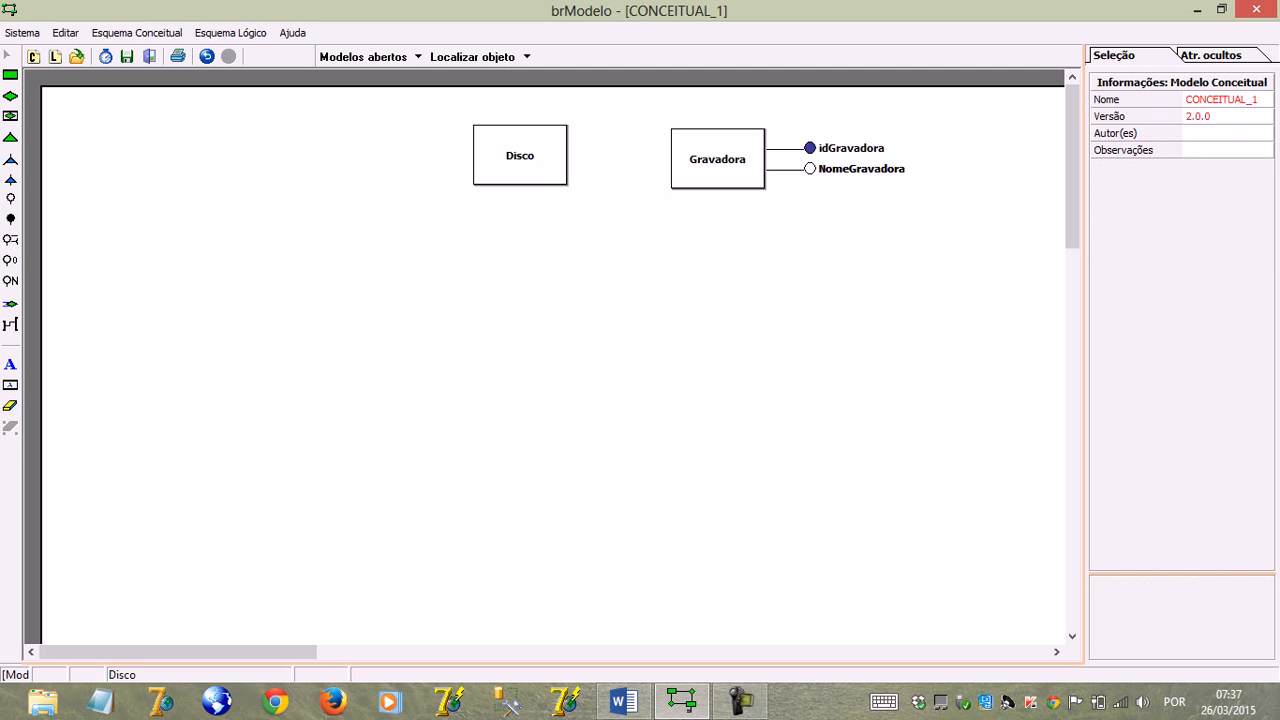
pyautogui.press('Left')
pyautogui.press('Left')
pyautogui.press('Left')
pyautogui.press('Left')
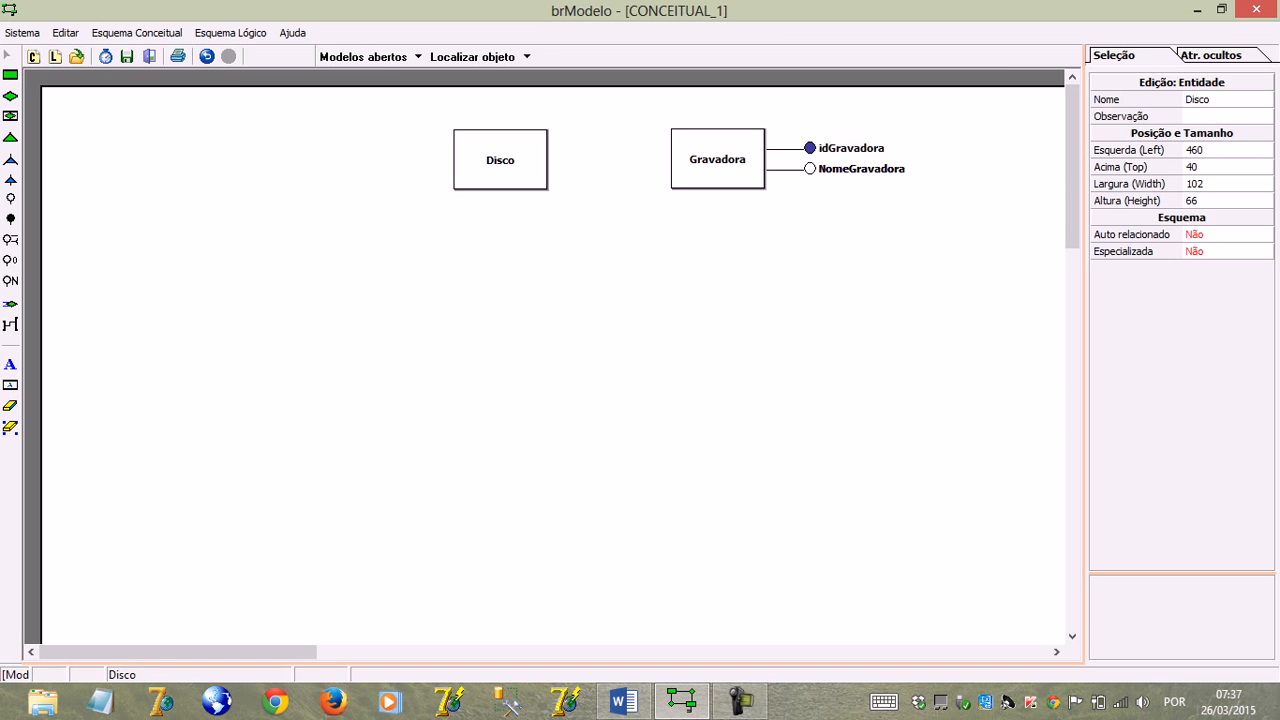
# Step: Recheck the requirements in Word, add an identifier attribute named "nrDisco" to Disco in brModelo, and shift both further away from Gravadora
pyautogui.hotkey('alt', 'Tab')
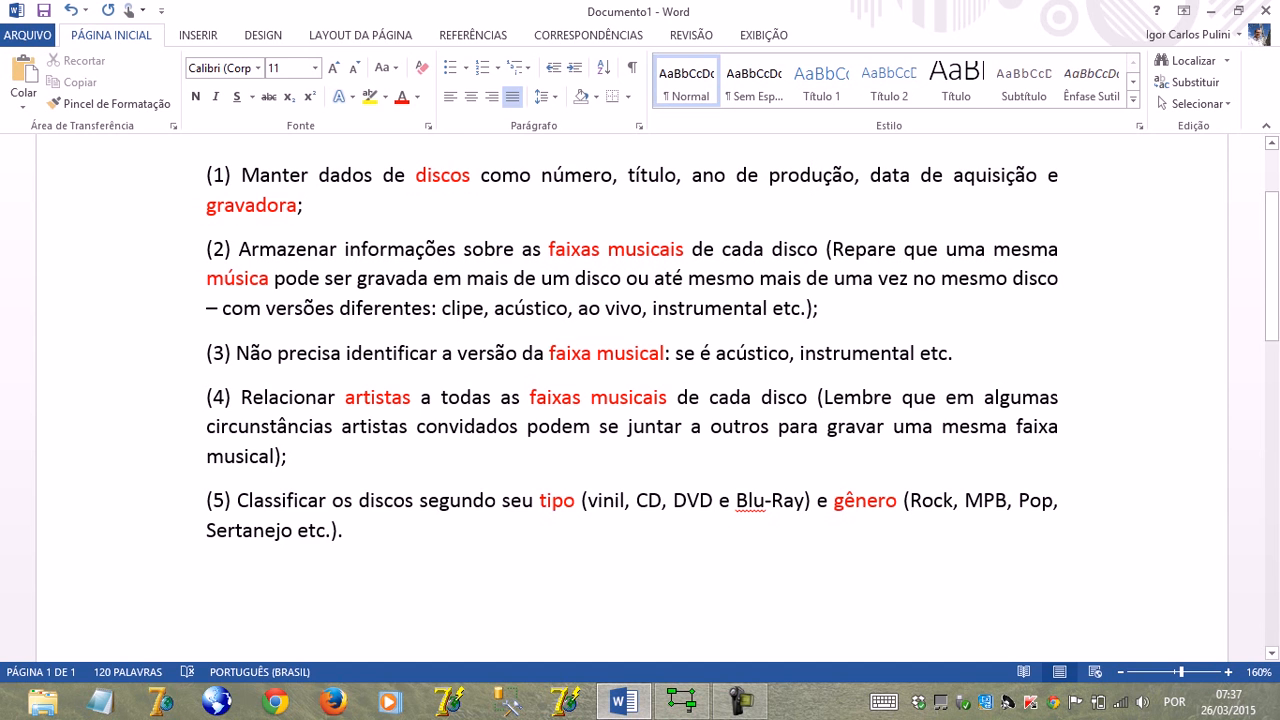
pyautogui.hotkey('alt', 'Tab')
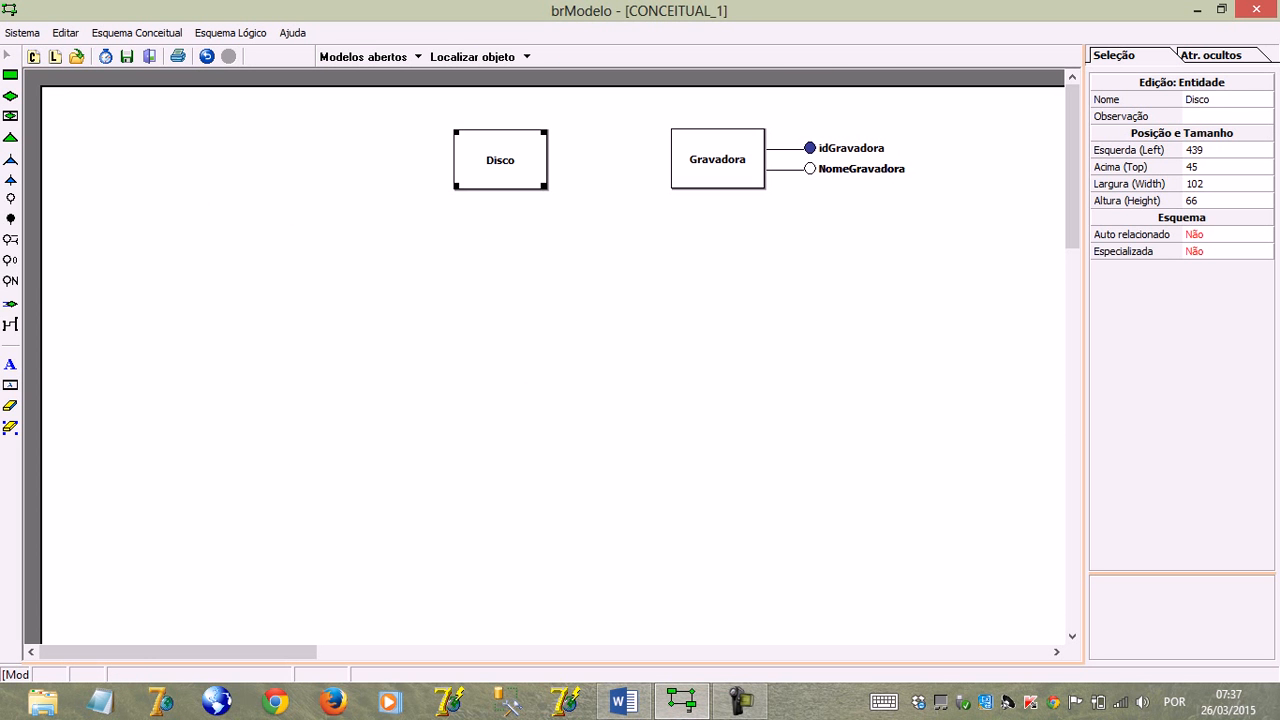
pyautogui.click(10, 219)
pyautogui.click(500, 160)
pyautogui.click(1210, 99)
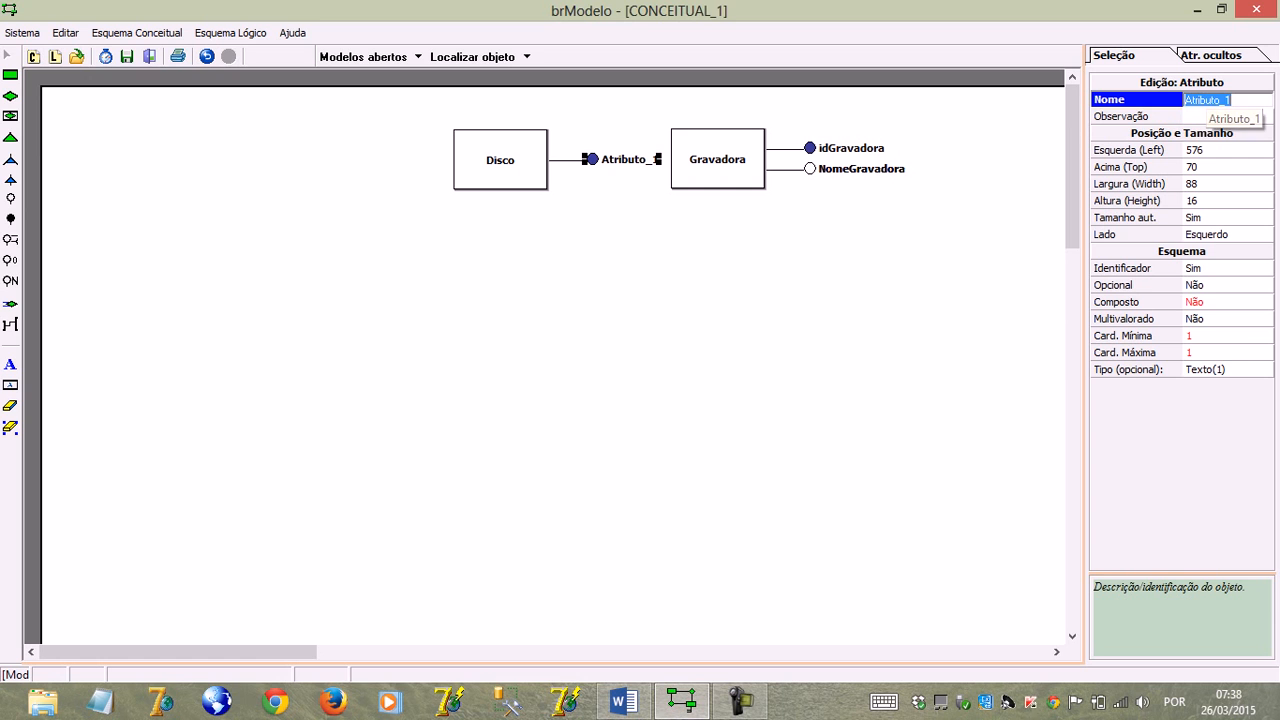
pyautogui.write('nrDisco')
pyautogui.press('Return')
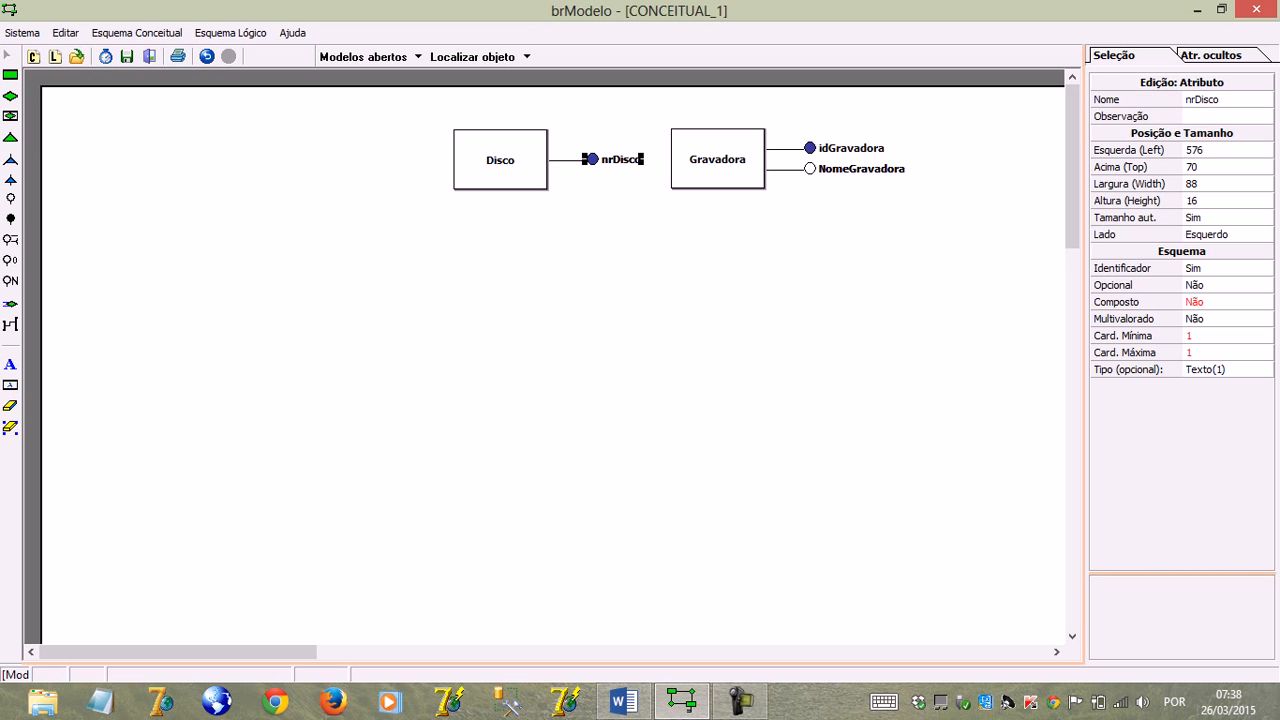
pyautogui.moveTo(500, 160); pyautogui.dragTo(446, 161)
pyautogui.moveTo(620, 159); pyautogui.dragTo(570, 136)
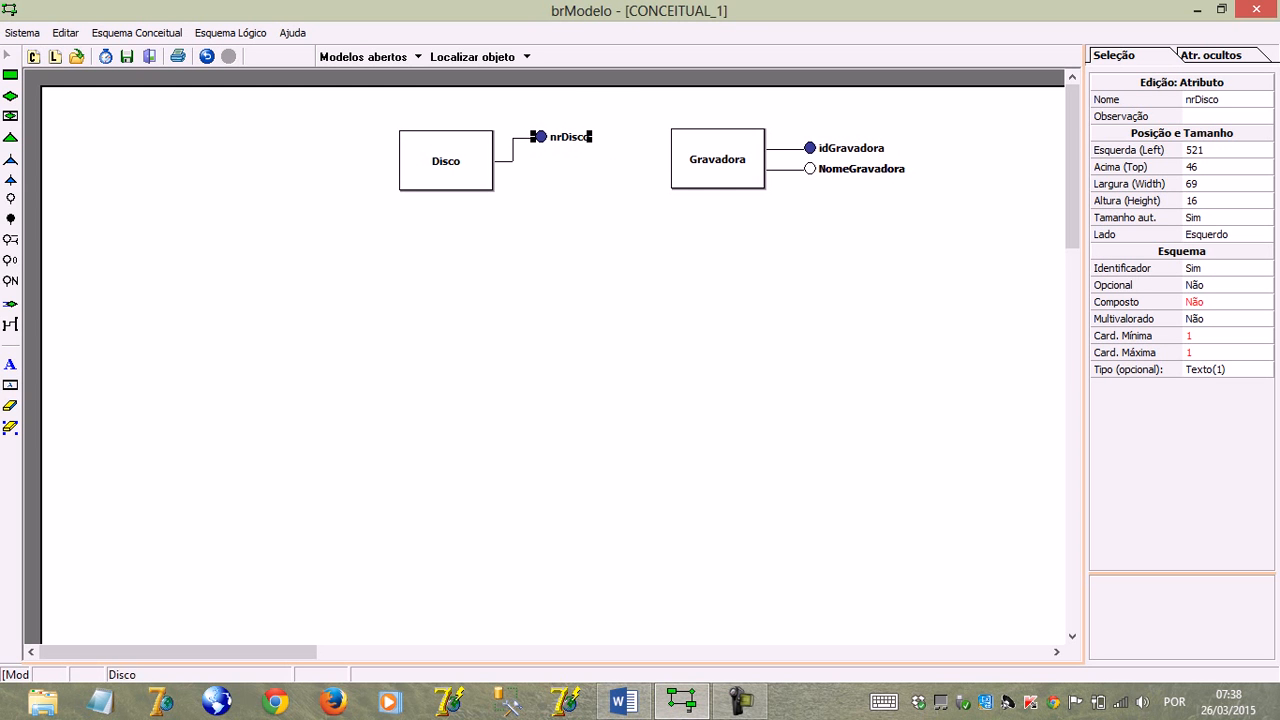
# Step: Add a non-identifier attribute named "Titulo" to the entity that carries nrDisco
pyautogui.click(10, 198)
pyautogui.click(444, 185)
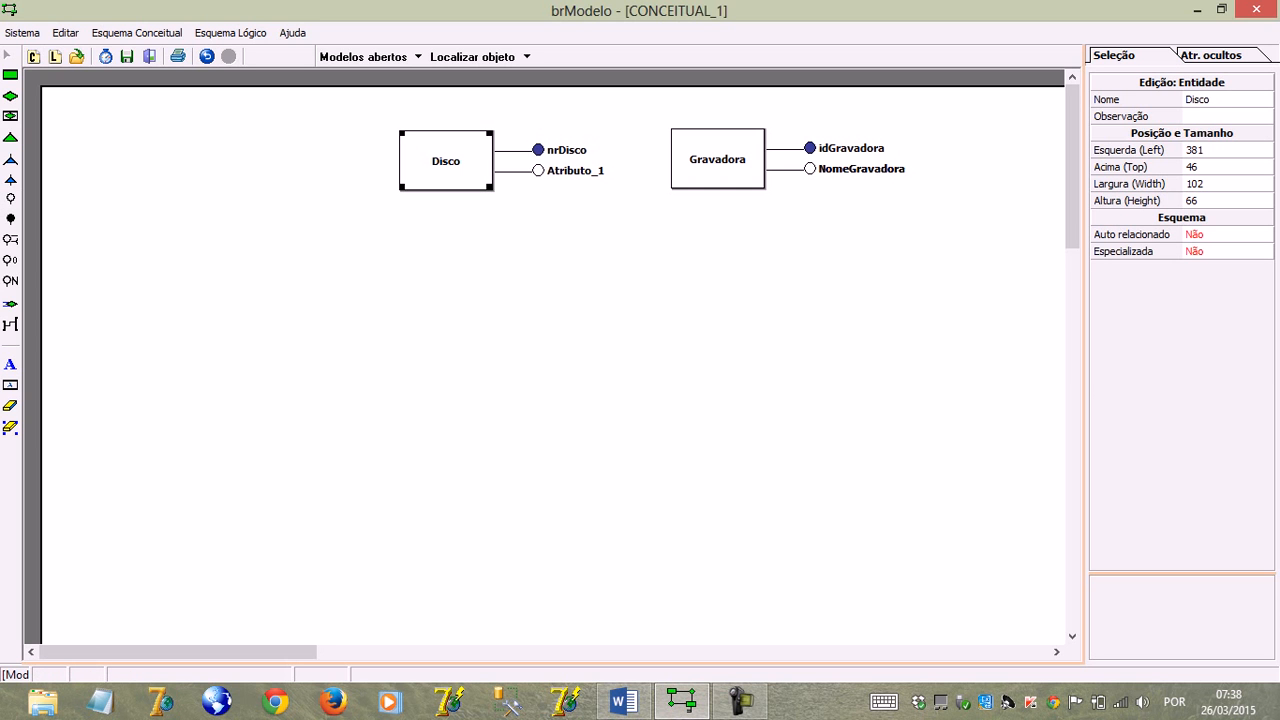
pyautogui.click(1228, 99)
pyautogui.write('Titulo')
pyautogui.press('Return')
pyautogui.click(570, 170)
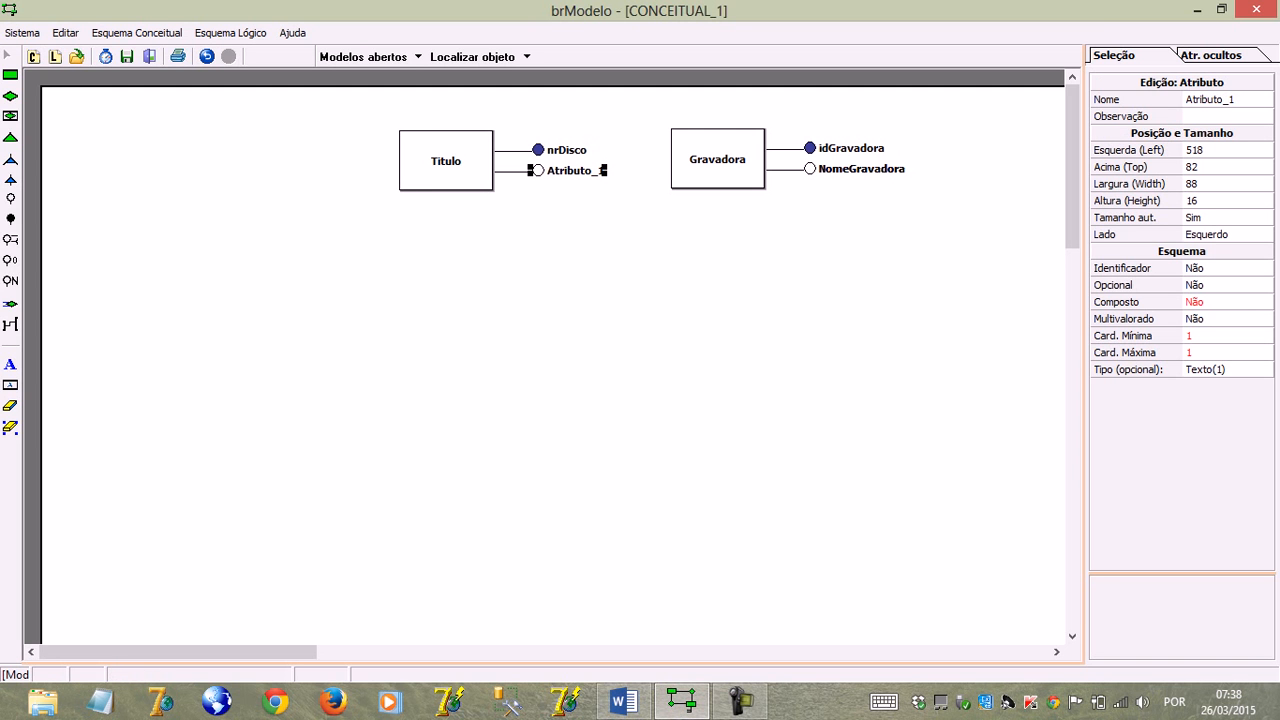
pyautogui.click(1207, 99)
pyautogui.write('T')
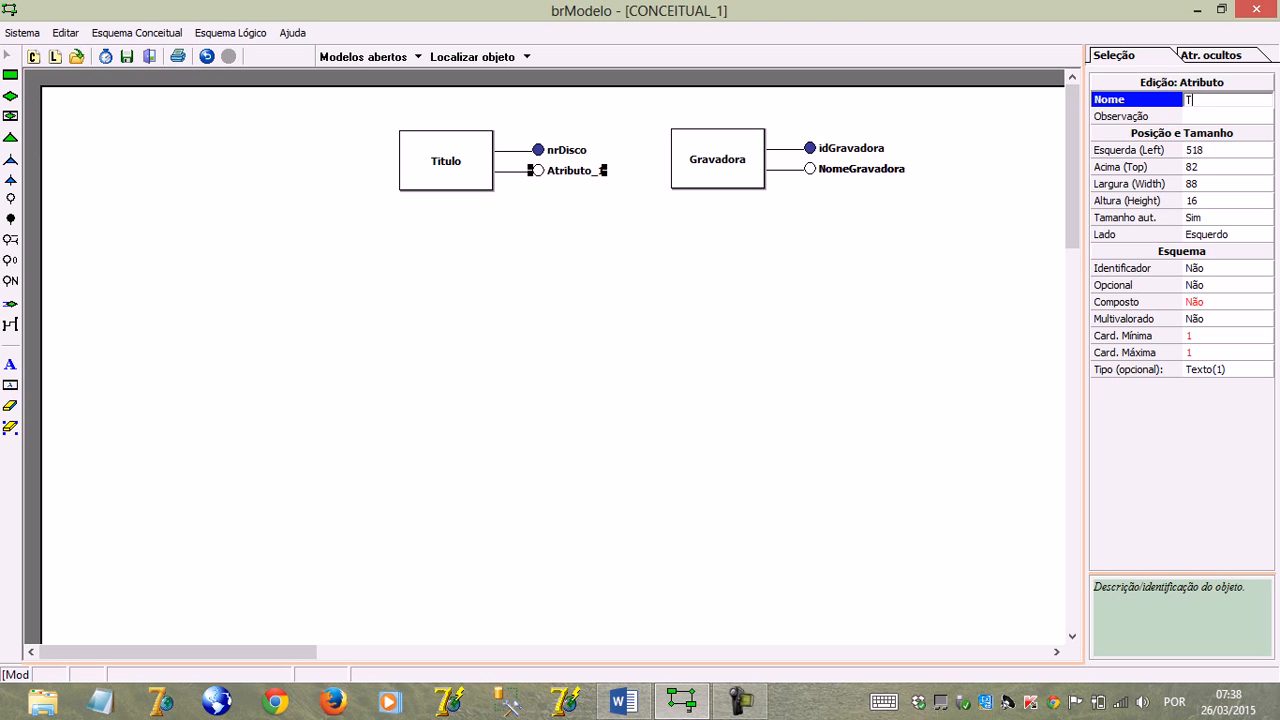
pyautogui.write('itulo')
pyautogui.press('Return')
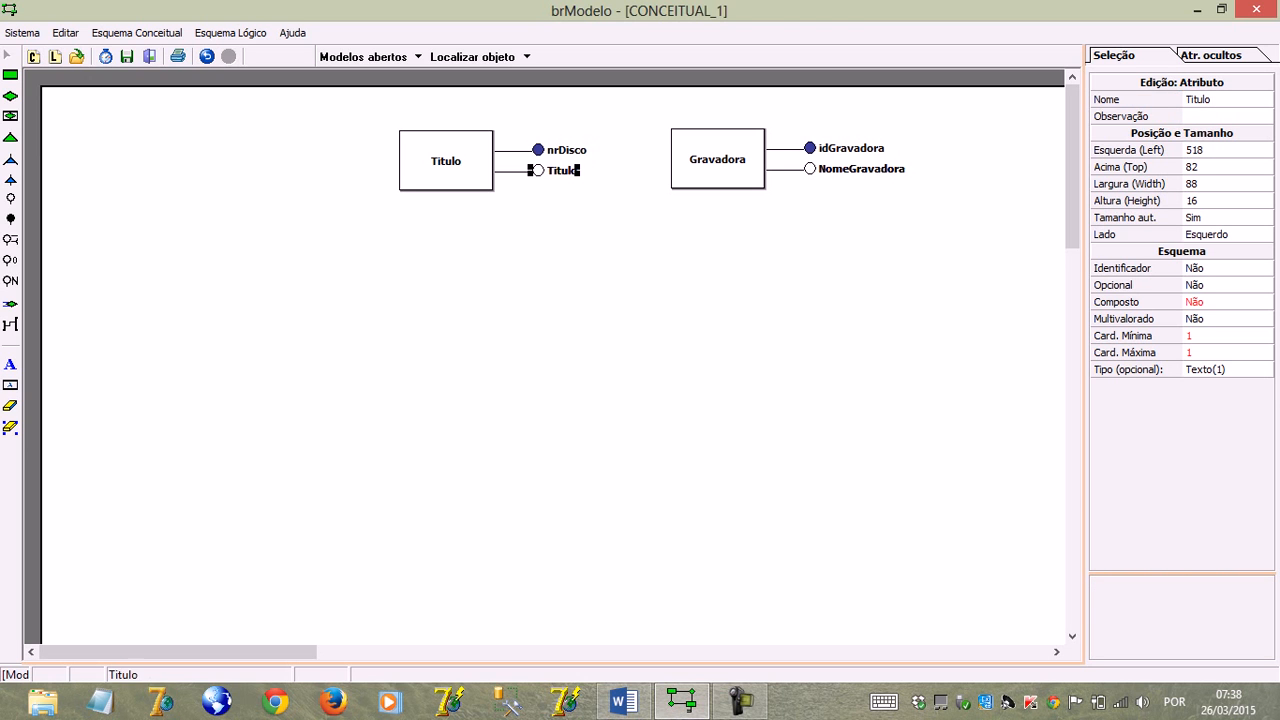
# Step: Rename the entity that carries nrDisco and Titulo back to "Disco"
pyautogui.click(446, 160)
pyautogui.click(1207, 99)
pyautogui.write('Dis')
pyautogui.press('Return')
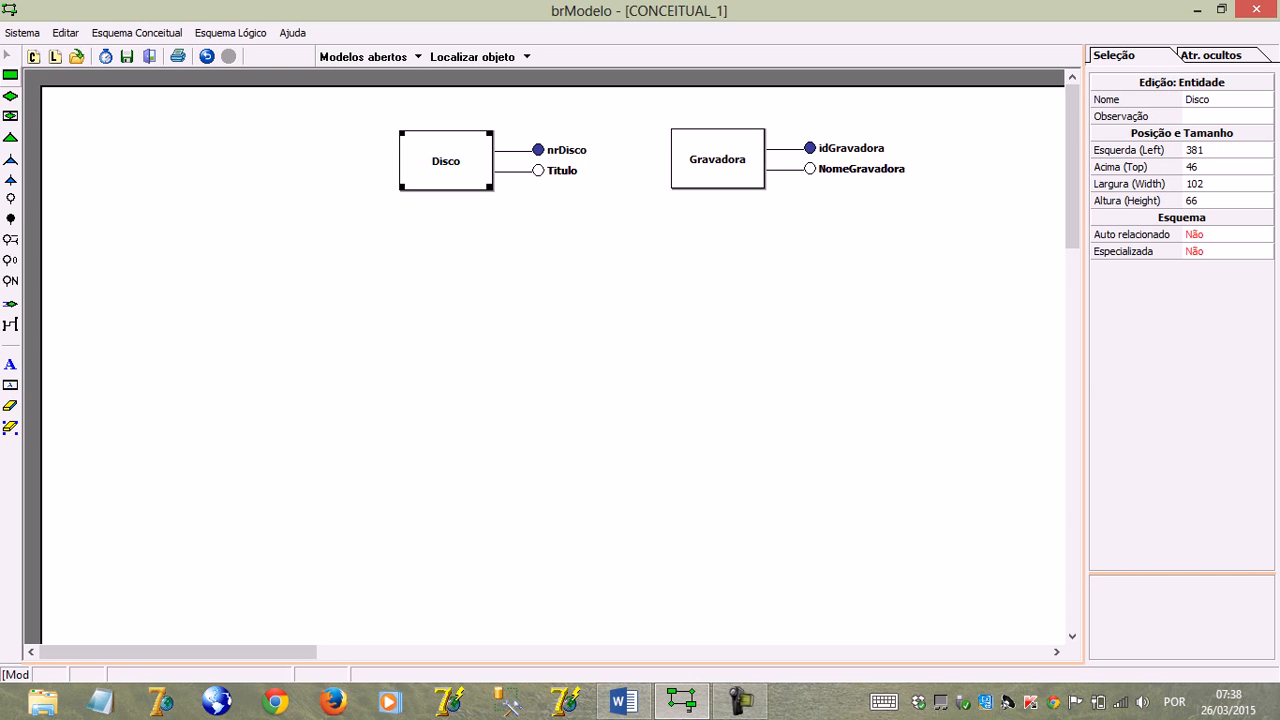
# Step: Add another non-identifier attribute to the Disco entity and enter "AnoProducao" as the name of the selected object
pyautogui.click(10, 199)
pyautogui.click(474, 178)
pyautogui.write('AnoProducao')
pyautogui.press('Return')
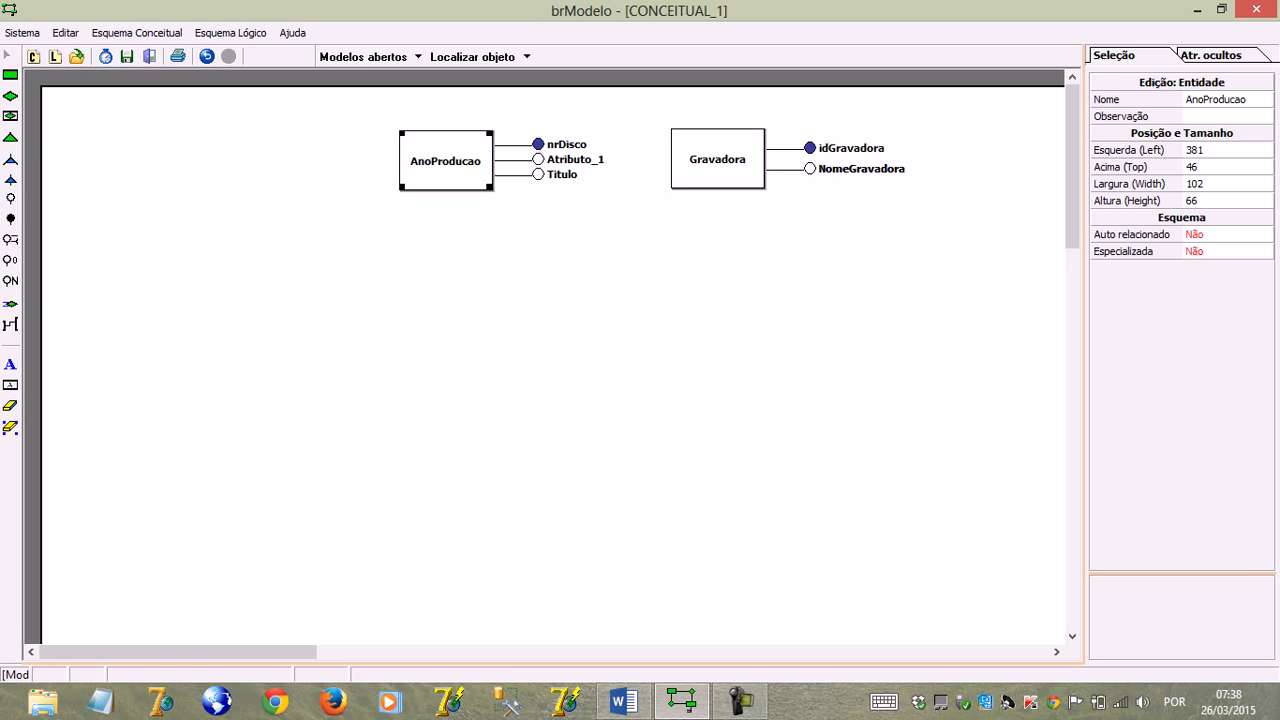
# Step: Restore the name "Disco" on the entity mistakenly named AnoProducao
pyautogui.click(446, 161)
pyautogui.click(1228, 99)
pyautogui.write('Disco')
pyautogui.click(640, 218)
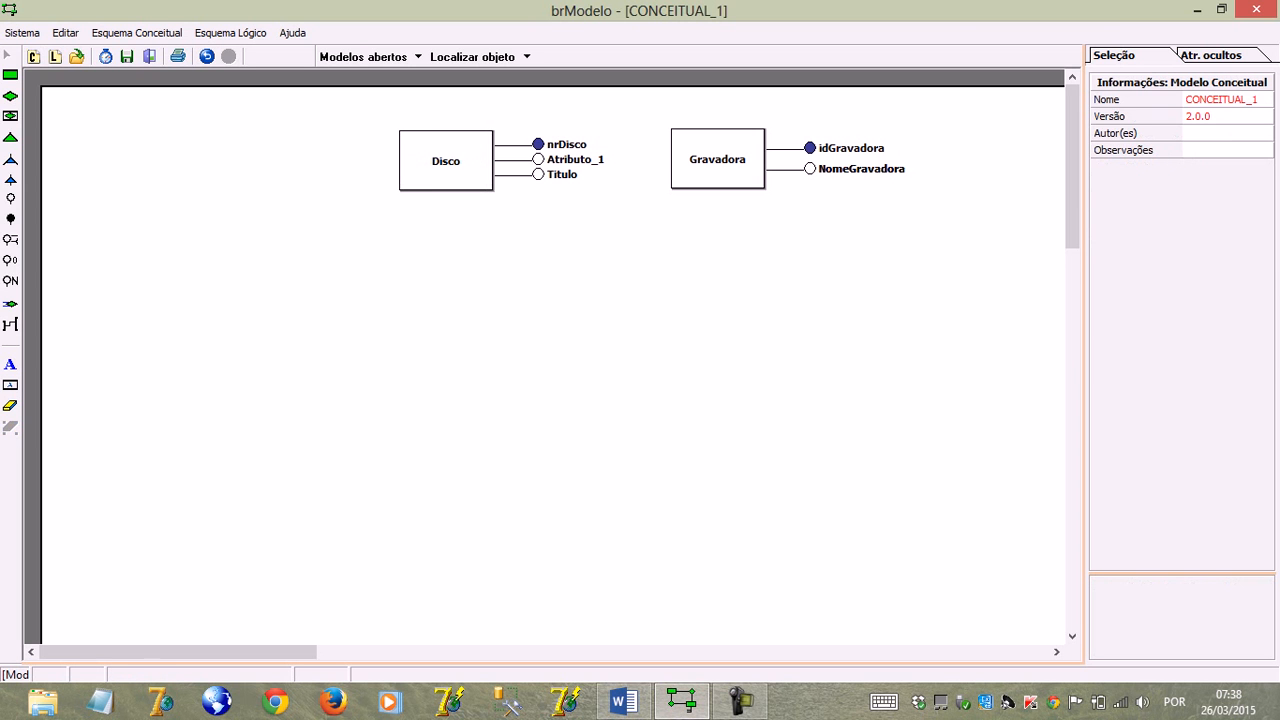
# Step: Rename the new unnamed attribute of Disco, between nrDisco and Titulo, as "AnoProducao"
pyautogui.click(575, 160)
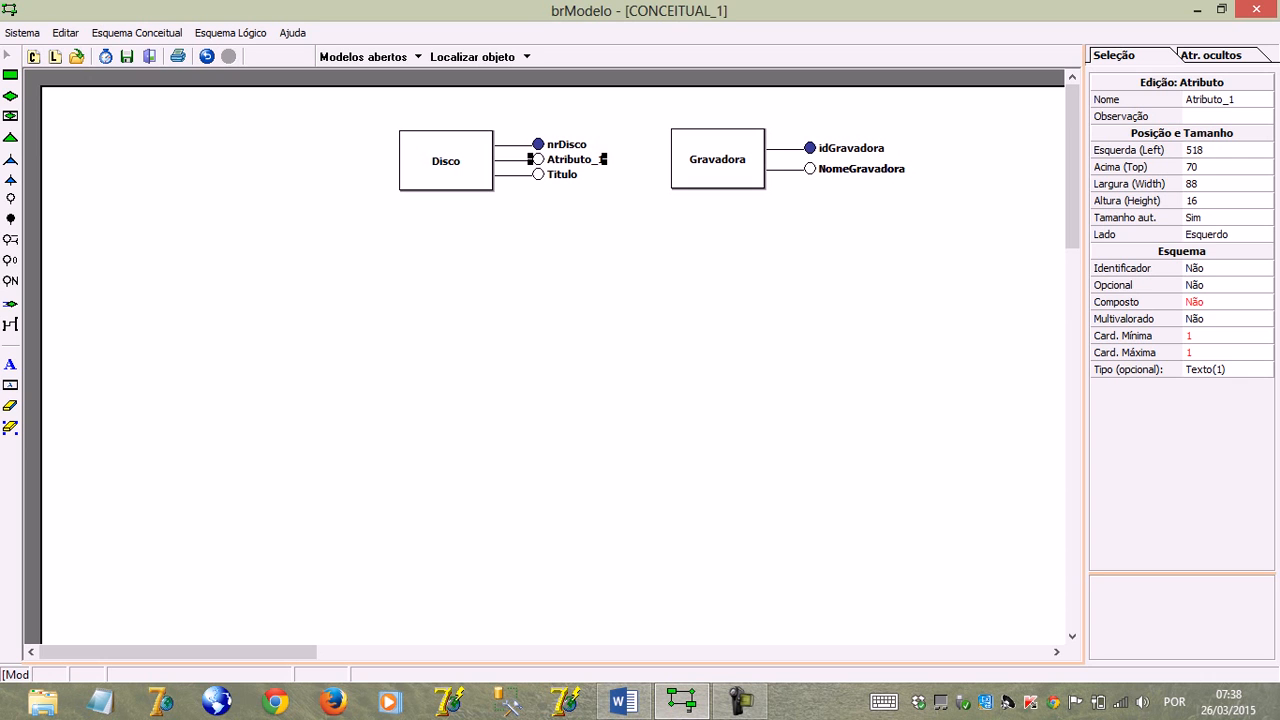
pyautogui.click(1224, 99)
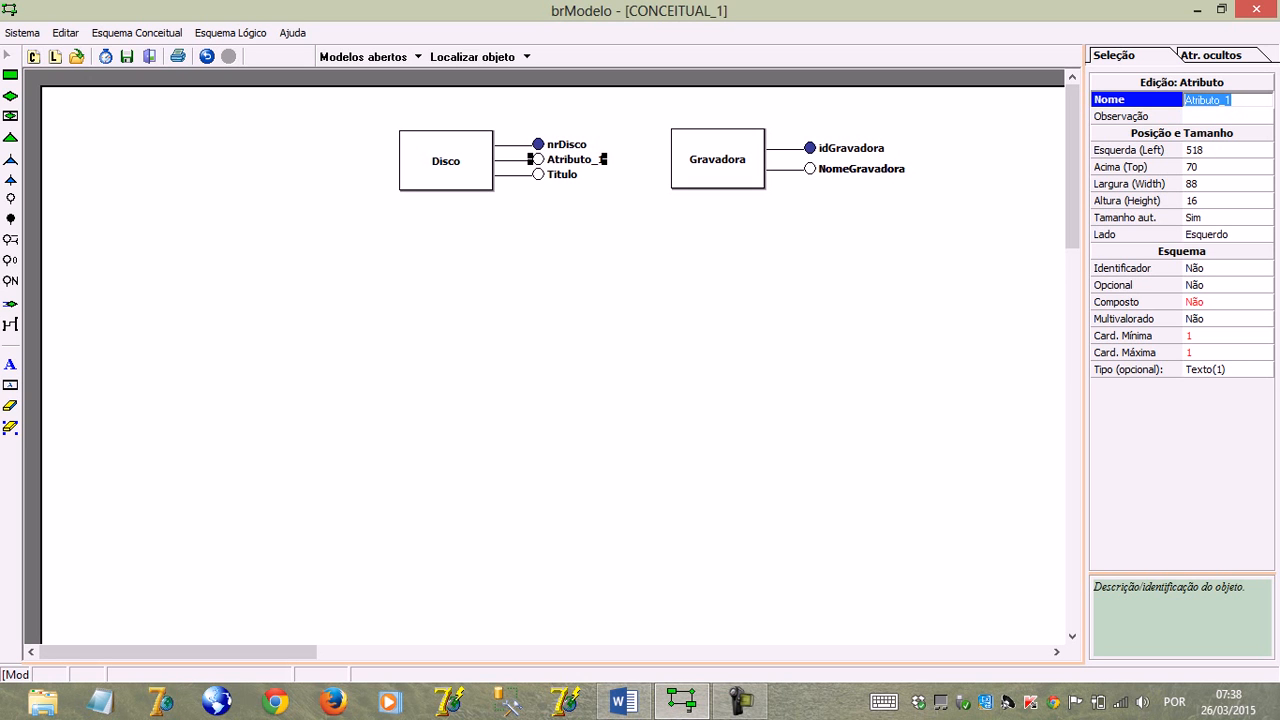
pyautogui.write('Ano ')
pyautogui.write('roducao')
pyautogui.press('Return')
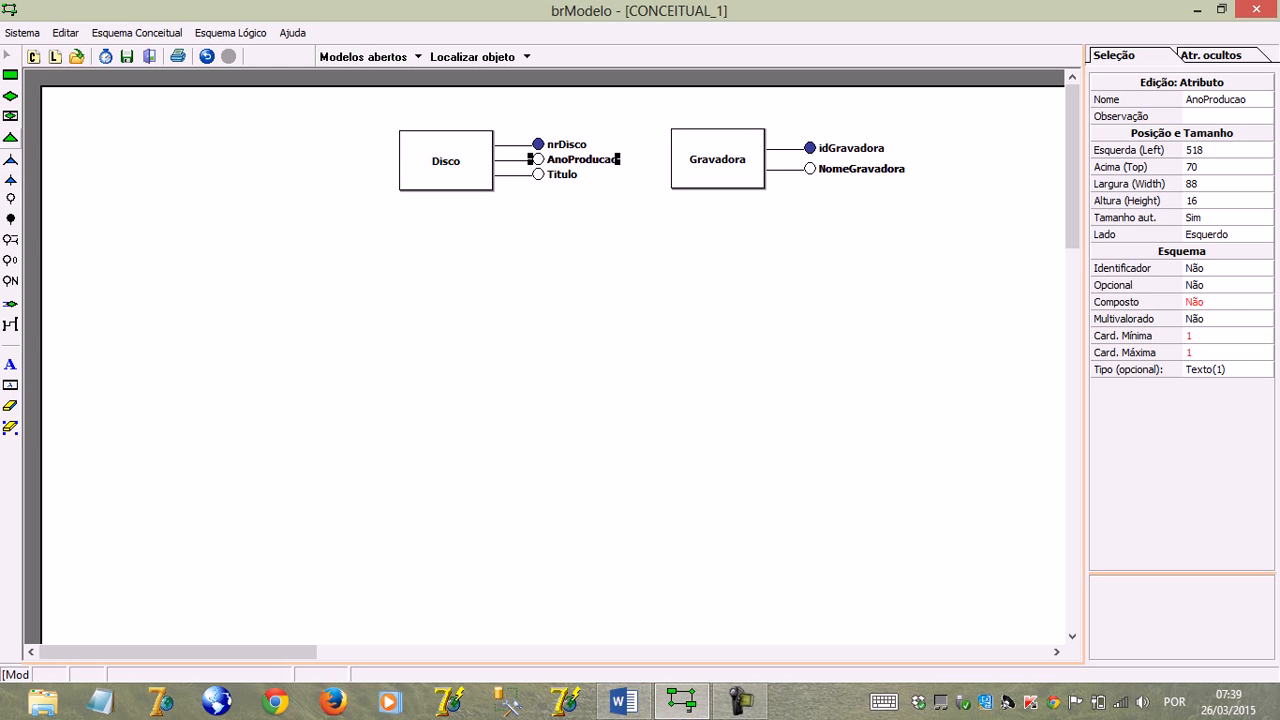
# Step: Add a non-identifier attribute named "DataAquisicao" to the Disco entity
pyautogui.click(10, 198)
pyautogui.click(446, 161)
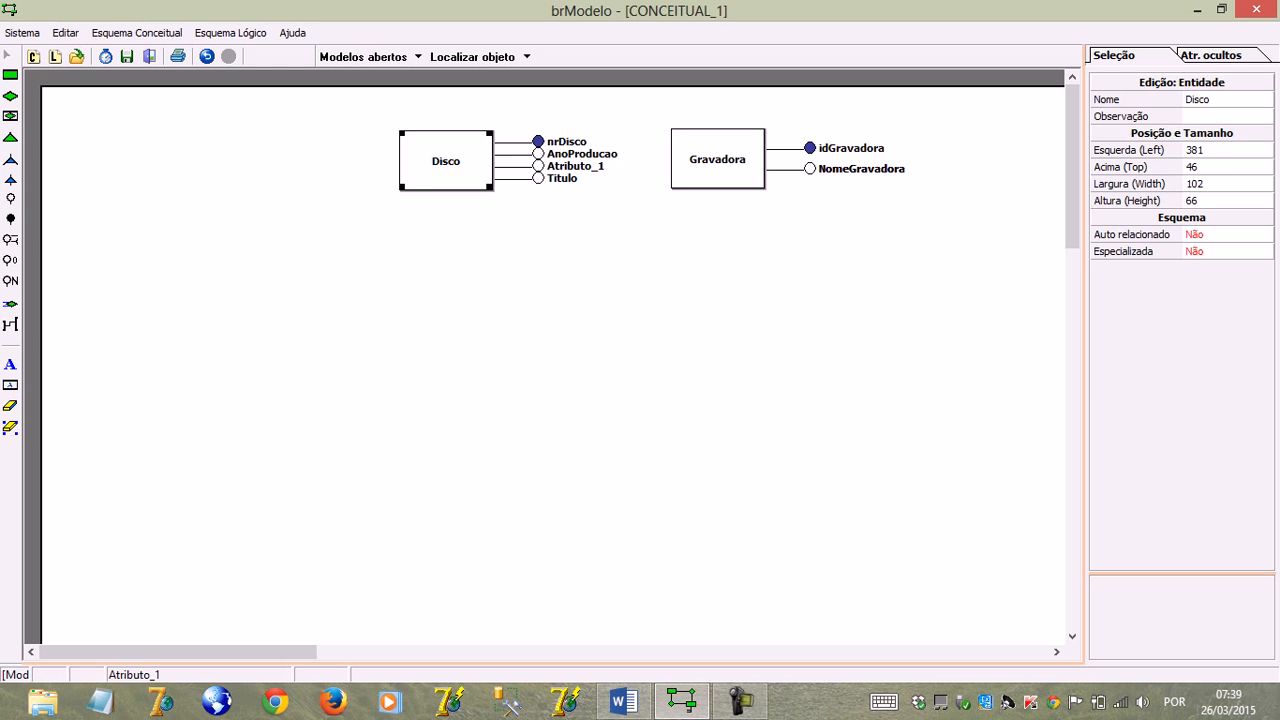
pyautogui.click(574, 167)
pyautogui.click(1228, 99)
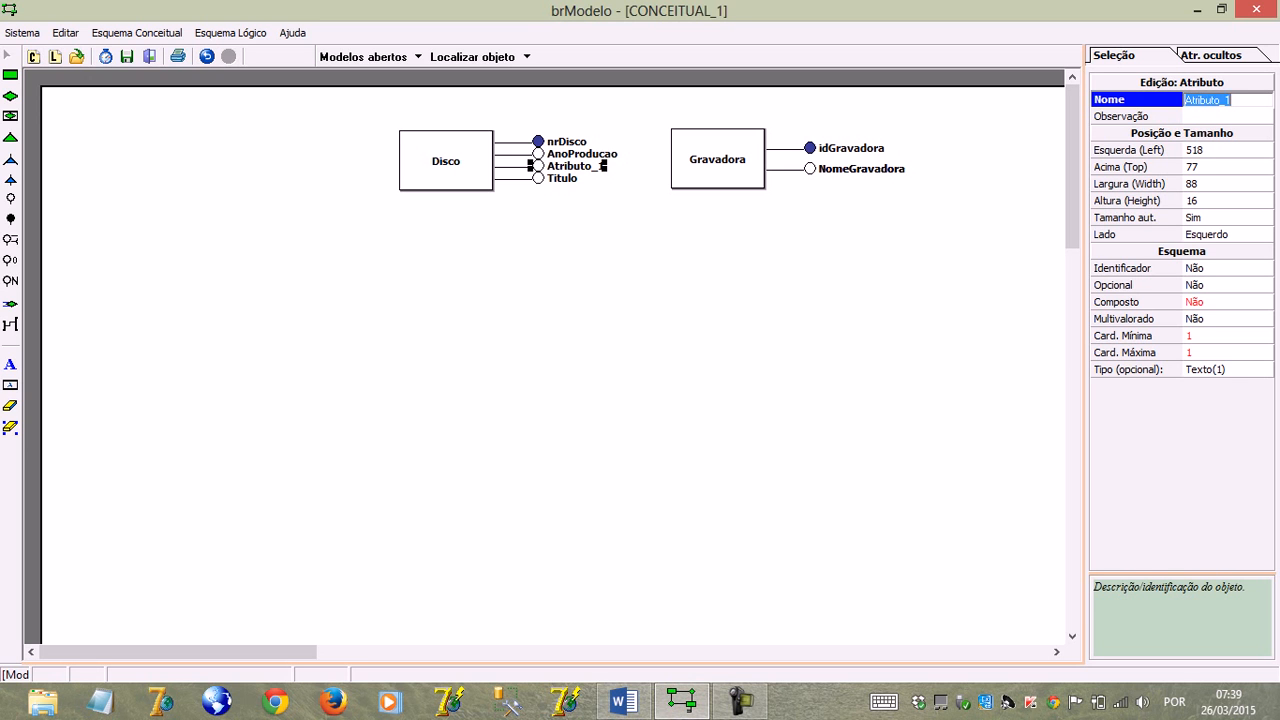
pyautogui.write('DataAquisicao')
pyautogui.press('Return')
pyautogui.click(600, 300)
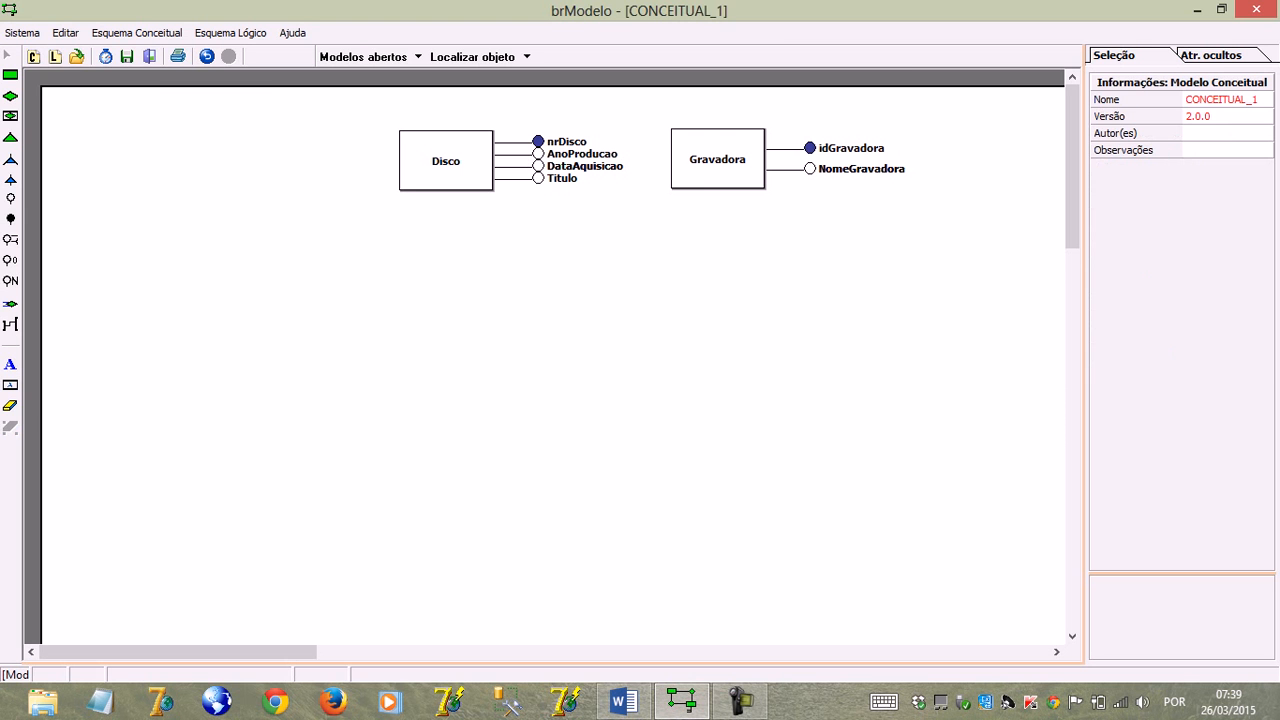
# Step: Compare the Disco and Gravadora entities with the requirements in Word and return to the conceptual model in brModelo
pyautogui.hotkey('alt', 'Tab')
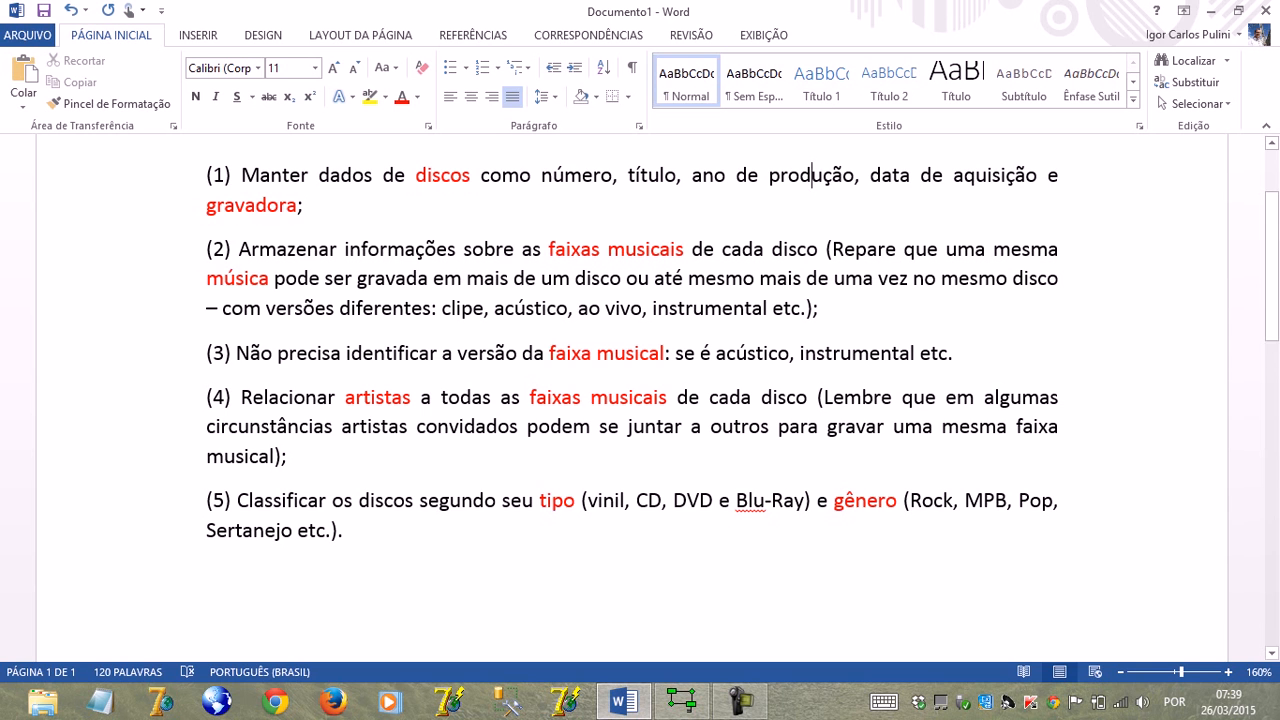
pyautogui.hotkey('alt', 'Tab')
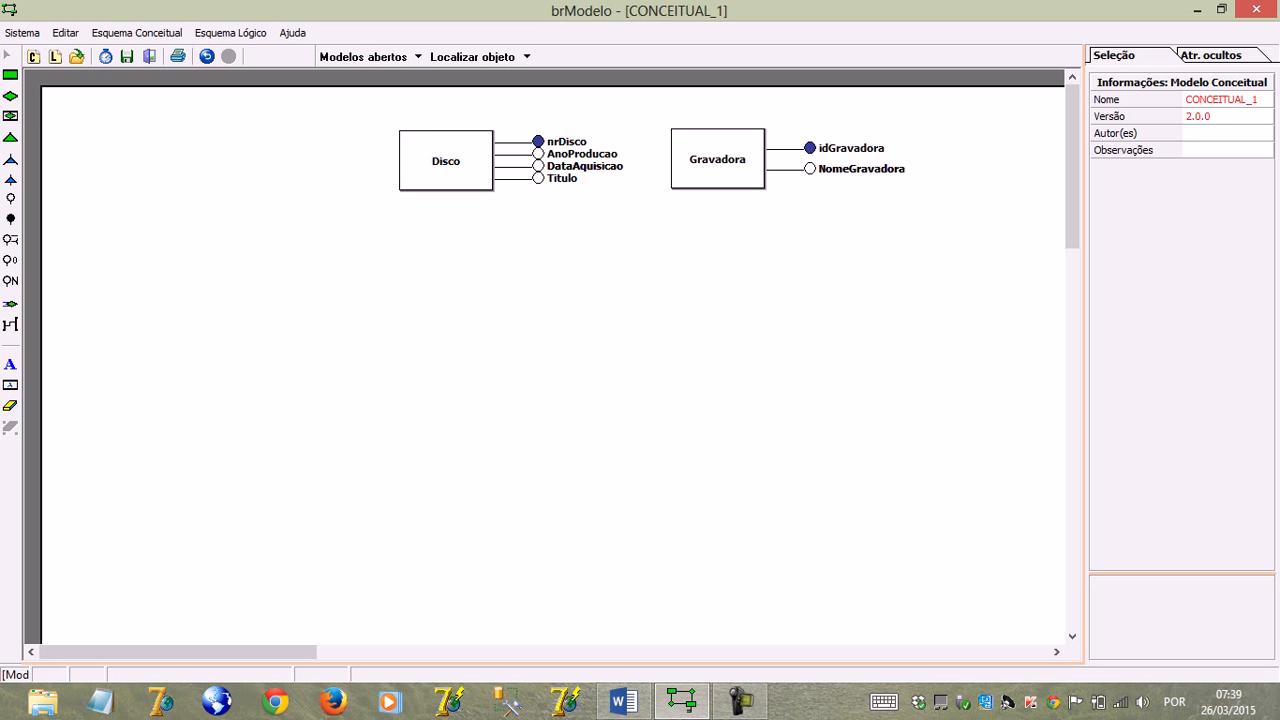
pyautogui.hotkey('alt', 'Tab')
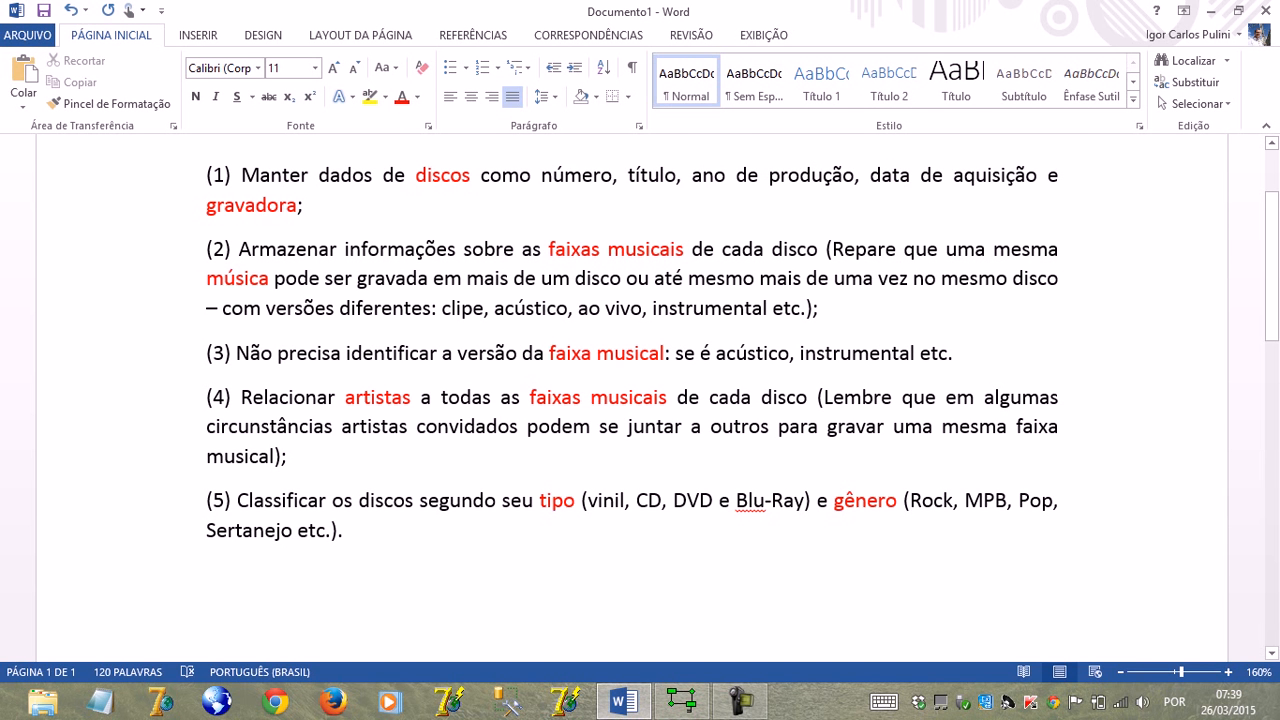
pyautogui.hotkey('alt', 'Tab')
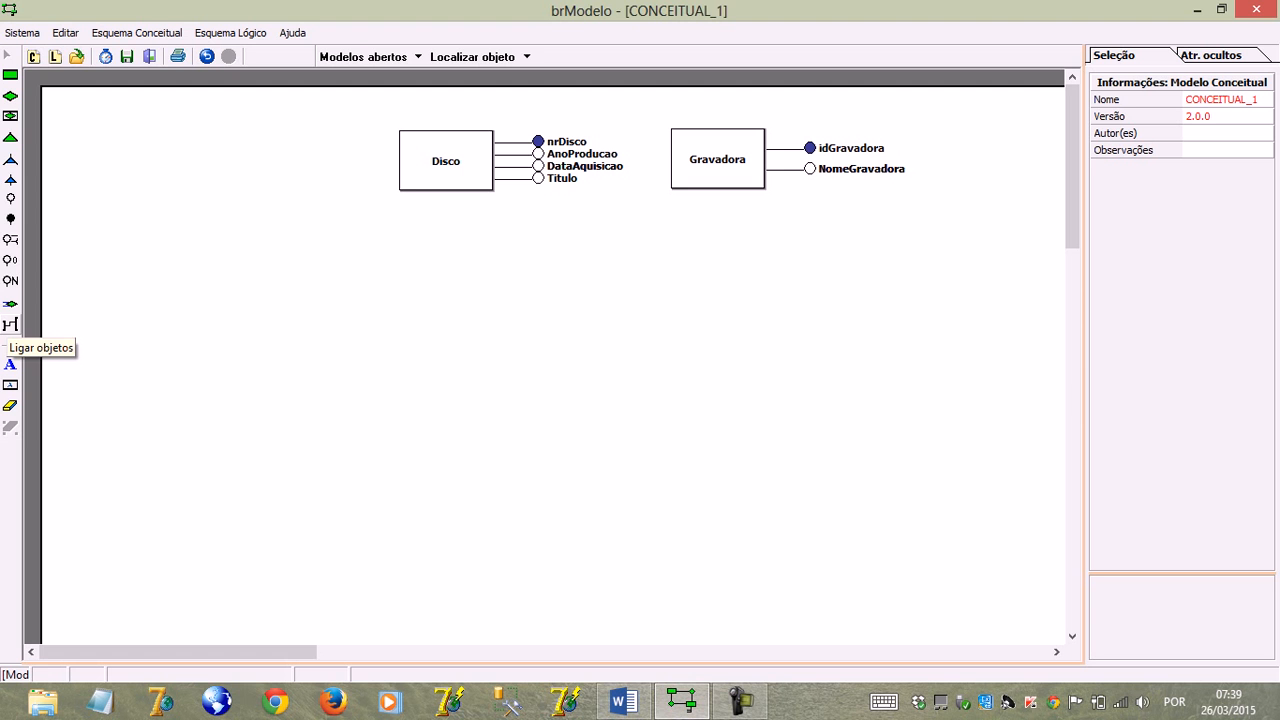
# Step: Create a relationship named "Grava" between the Disco and Gravadora entities, with its diamond placed below and between them
pyautogui.click(10, 325)
pyautogui.click(428, 160)
pyautogui.click(735, 165)
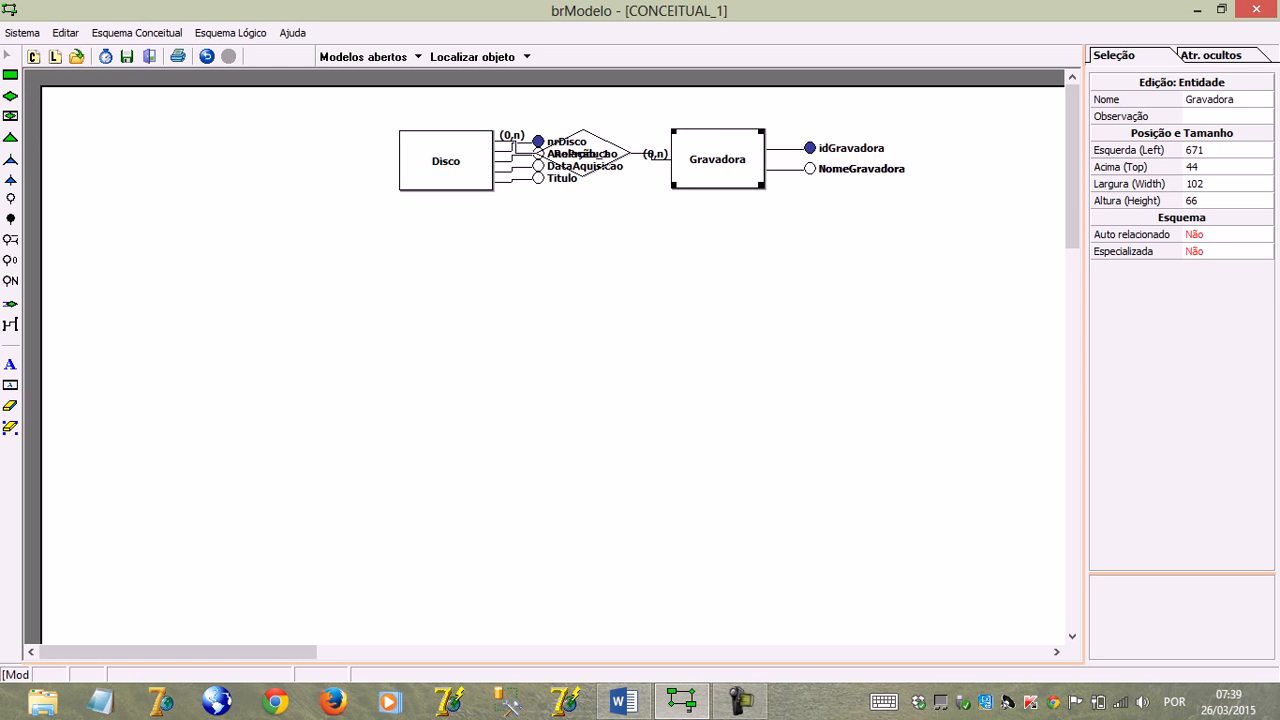
pyautogui.moveTo(655, 154); pyautogui.dragTo(607, 240)
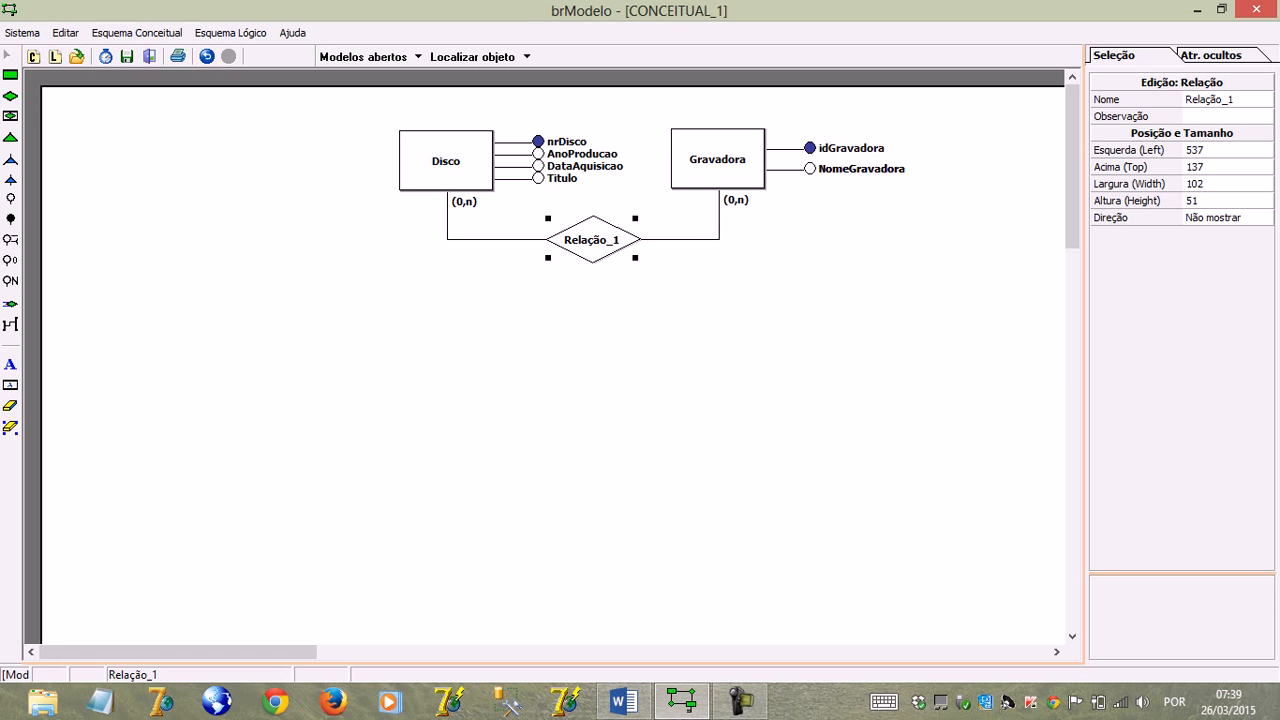
pyautogui.click(1210, 100)
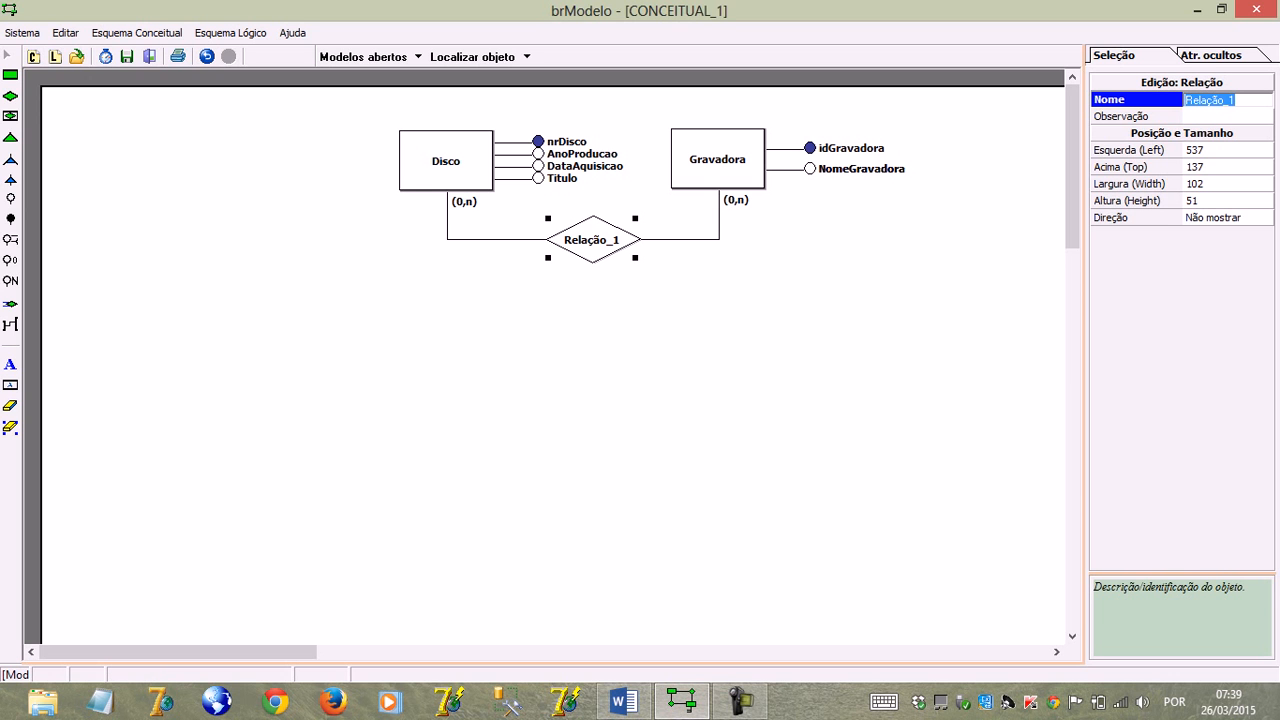
pyautogui.write('Grava')
pyautogui.press('Return')
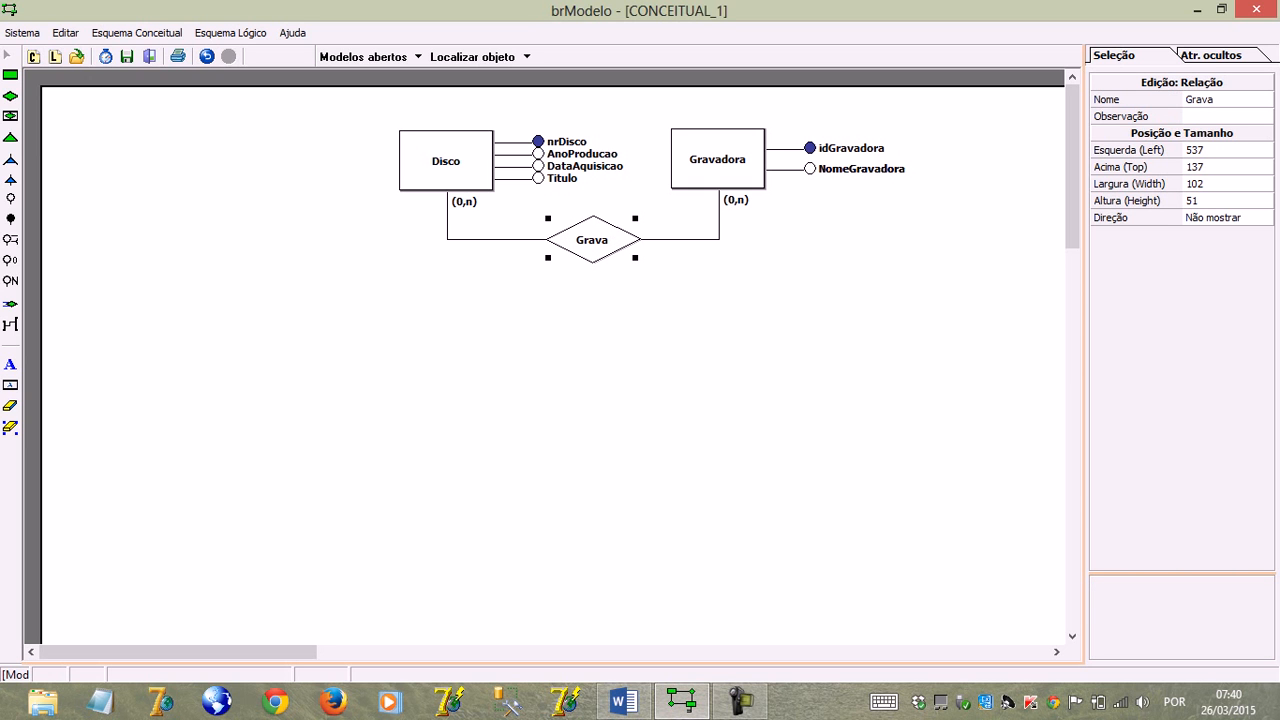
pyautogui.click(1218, 117)
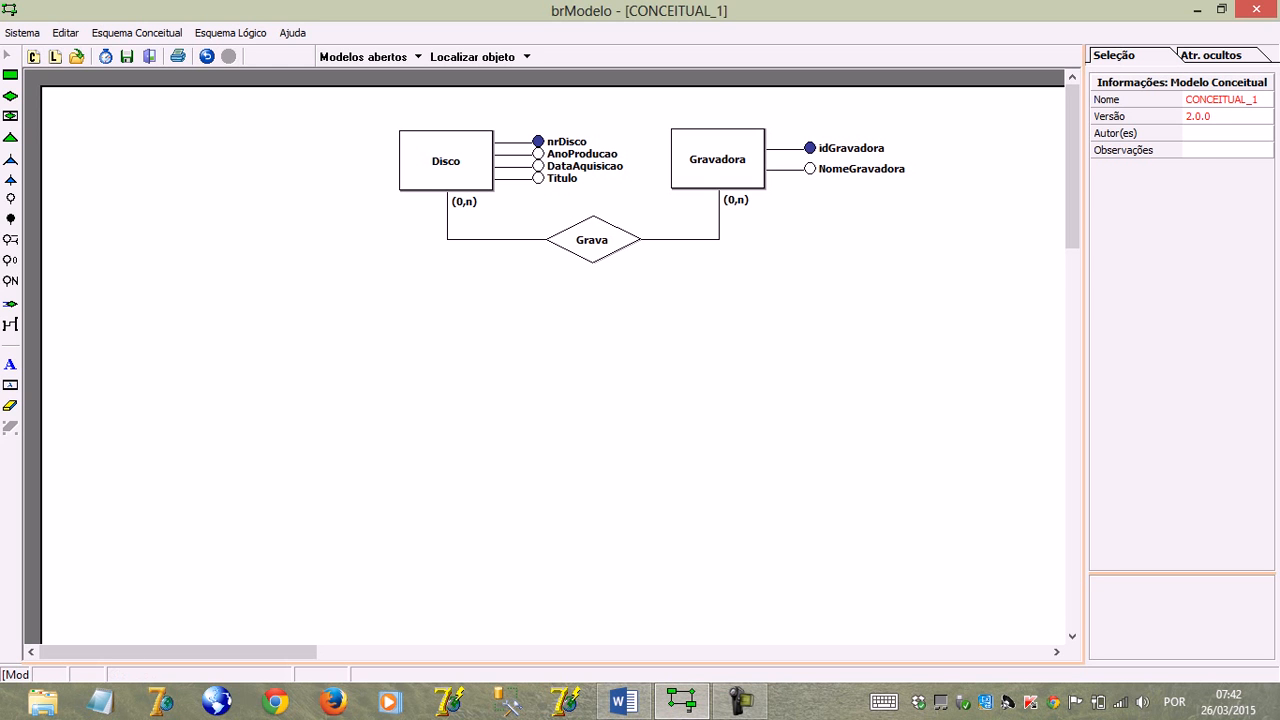
# Step: Set the cardinality on the Gravadora side of the Grava relationship to (1,1)
pyautogui.click(736, 200)
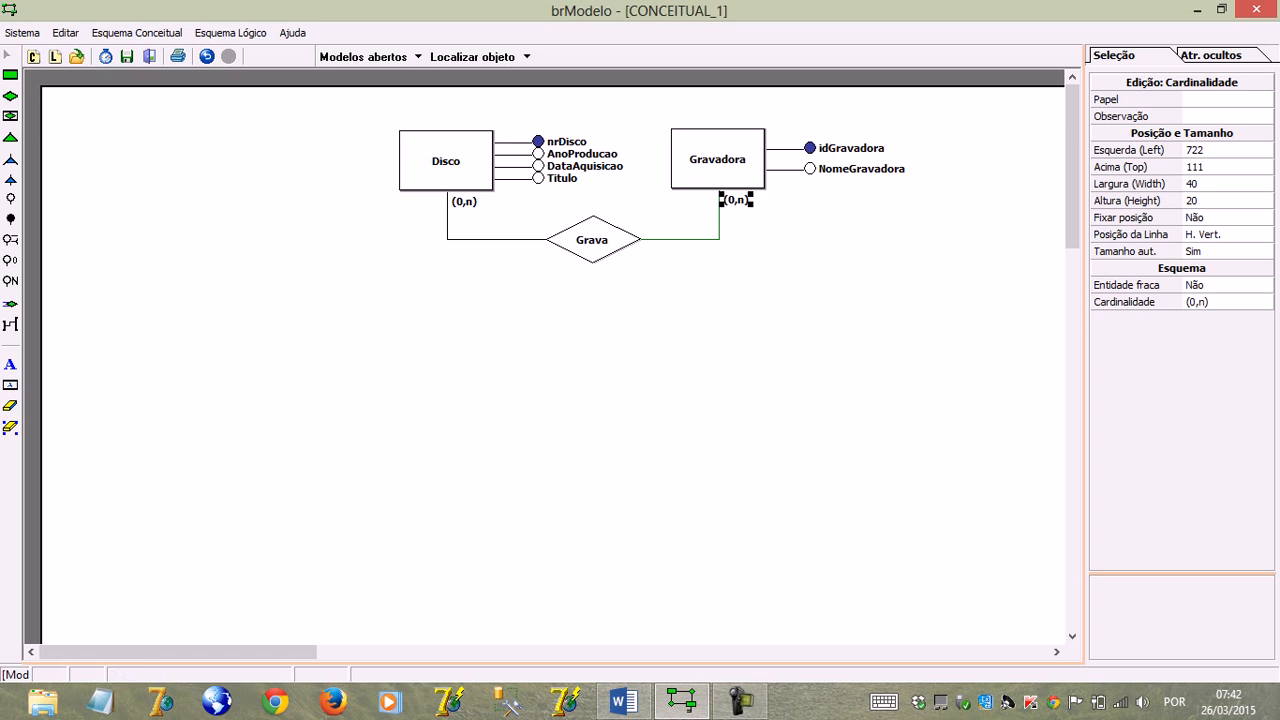
pyautogui.click(1220, 302)
pyautogui.click(1263, 303)
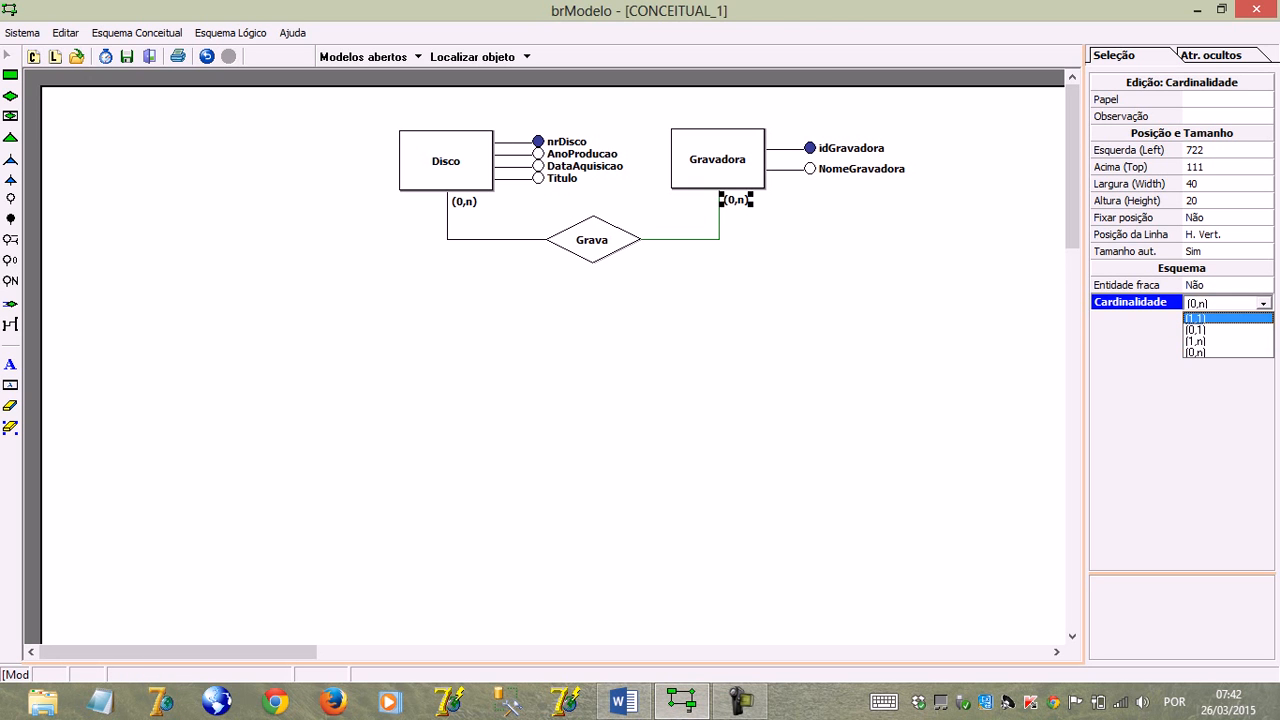
pyautogui.click(1228, 318)
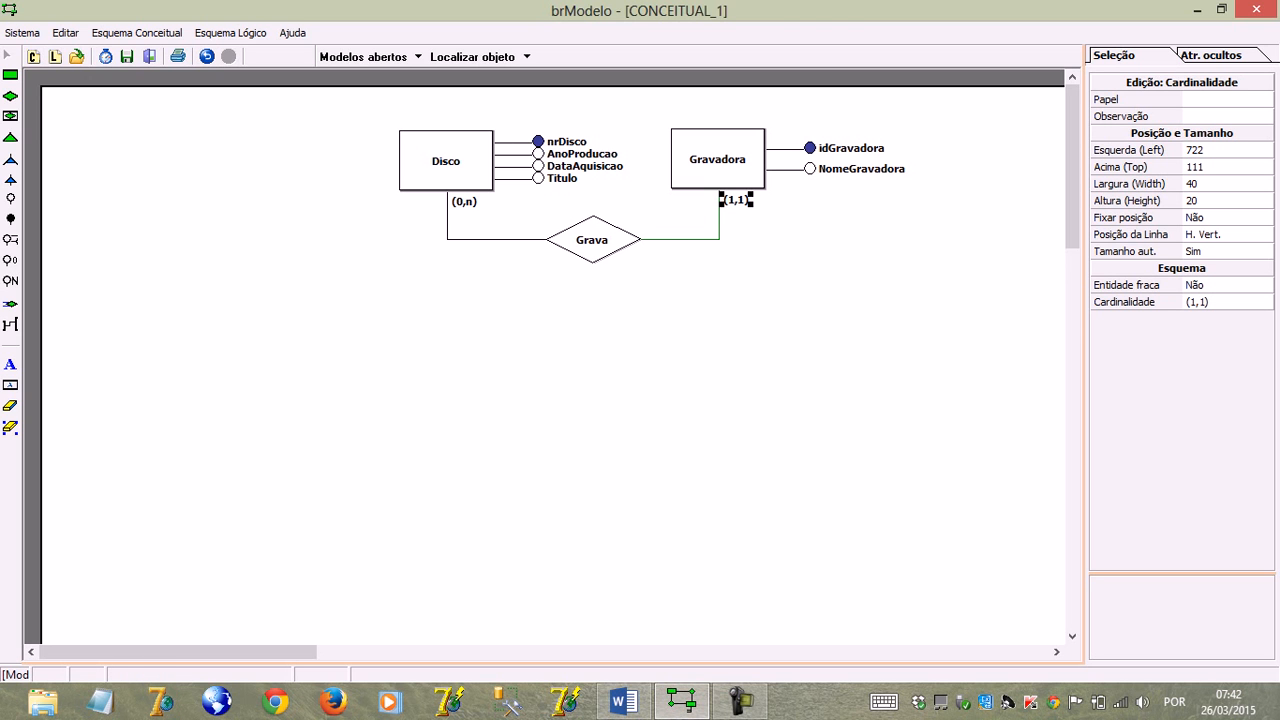
# Step: Set the cardinality on the Disco side of the Grava relationship to (1,n)
pyautogui.click(464, 202)
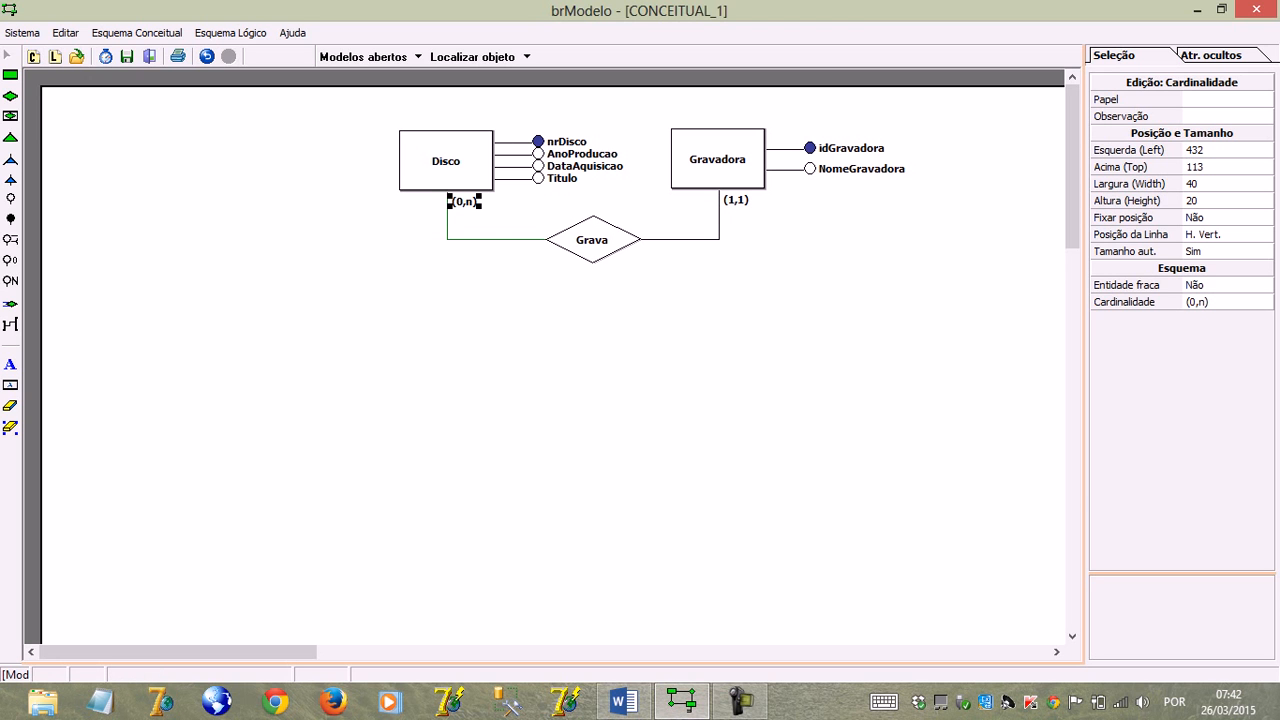
pyautogui.click(1228, 302)
pyautogui.click(1263, 303)
pyautogui.press('Down')
pyautogui.press('Down')
pyautogui.press('Return')
pyautogui.click(590, 370)
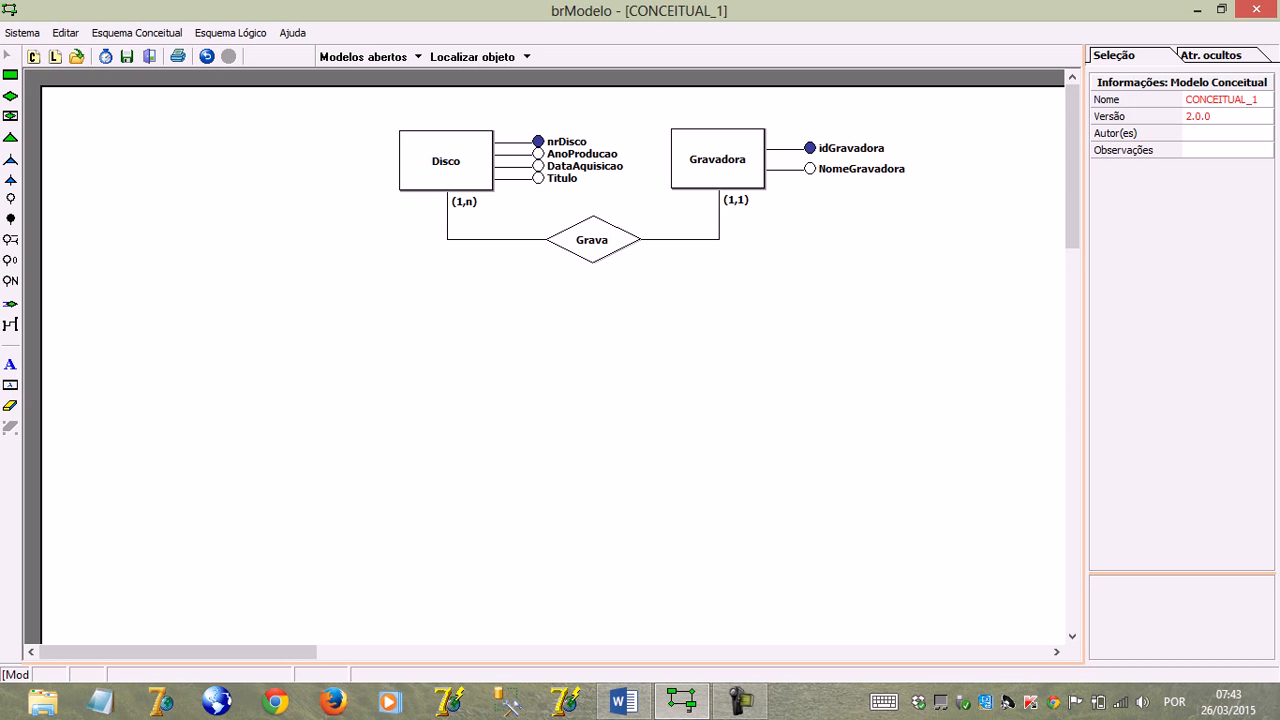
# Step: Review the requirements on musical tracks and on disc type and genre in Word, and return to the conceptual model in brModelo
pyautogui.hotkey('alt', 'Tab')
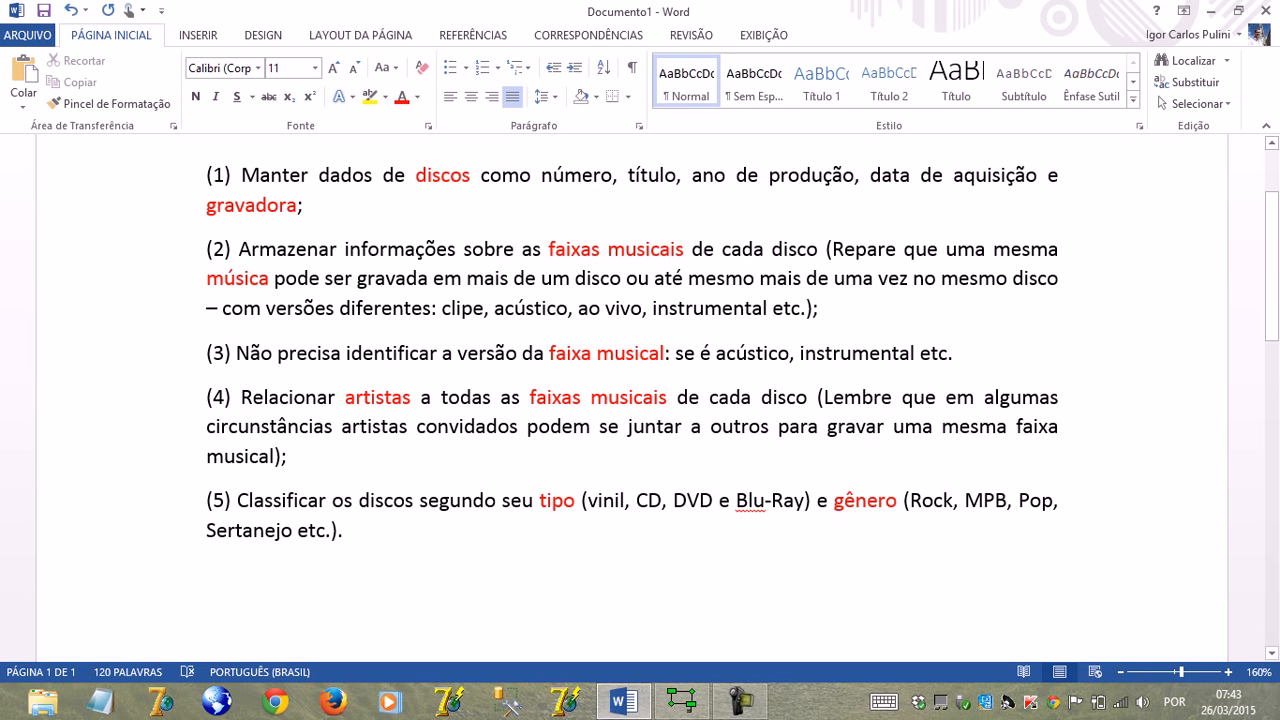
pyautogui.moveTo(548, 249); pyautogui.dragTo(684, 249)
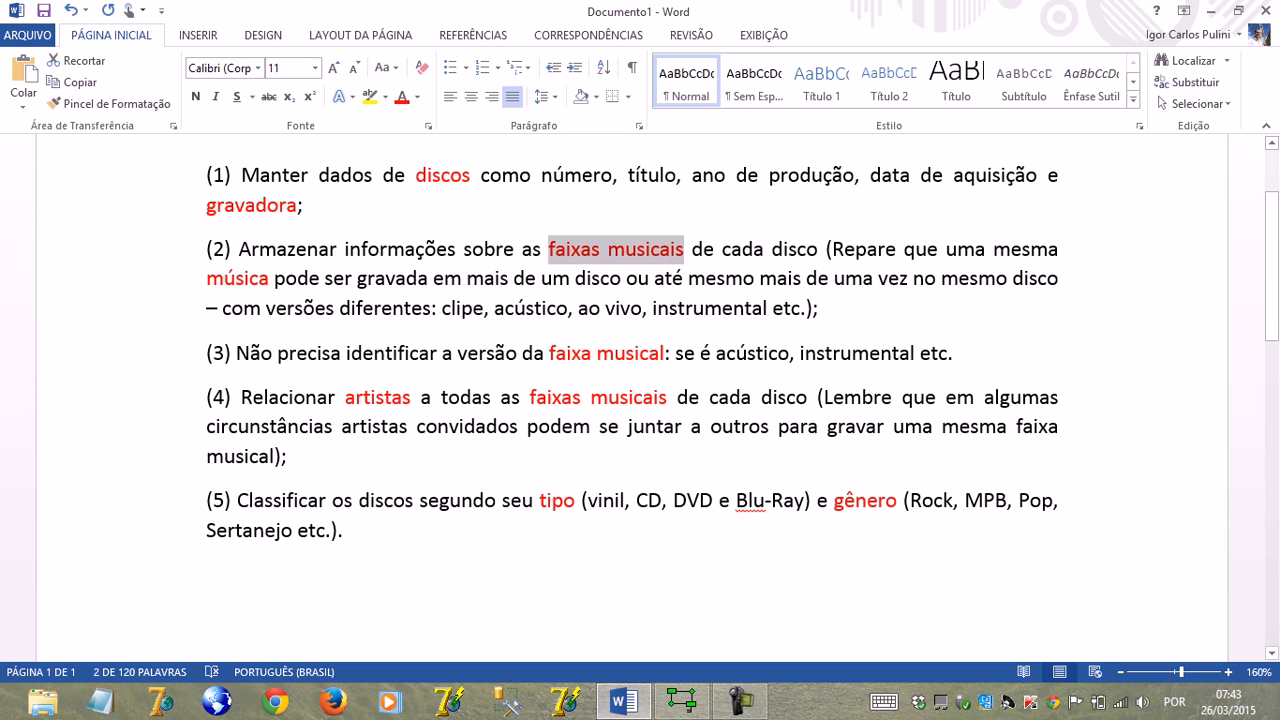
pyautogui.moveTo(237, 500); pyautogui.dragTo(903, 500)
pyautogui.hotkey('alt', 'Tab')
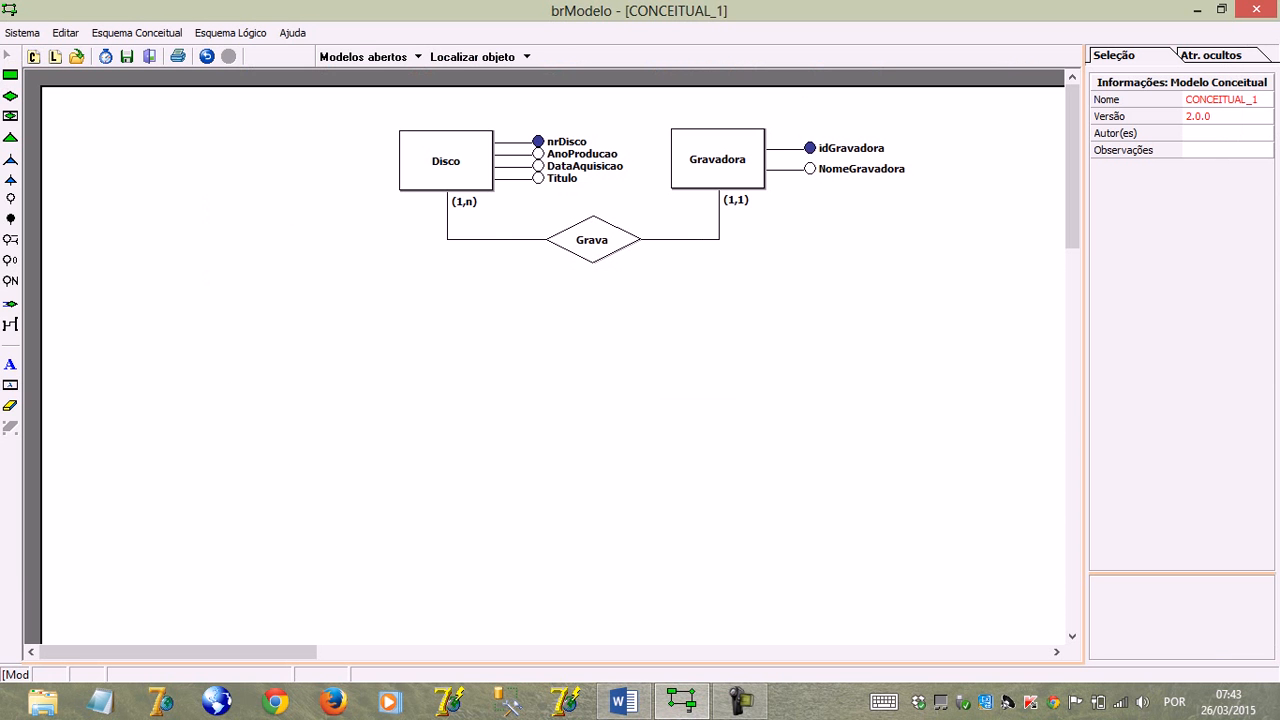
# Step: Add an entity named "Genero" below and slightly to the right of the Gravadora entity
pyautogui.click(10, 75)
pyautogui.click(752, 315)
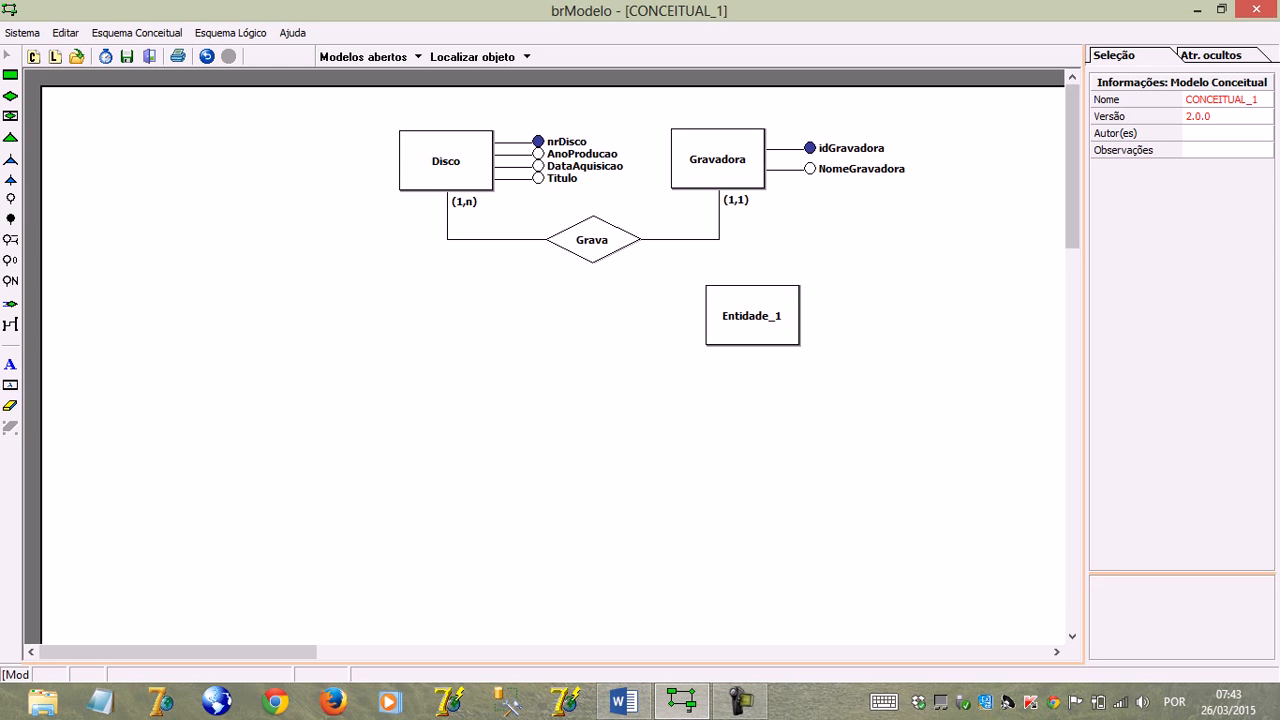
pyautogui.doubleClick(752, 315)
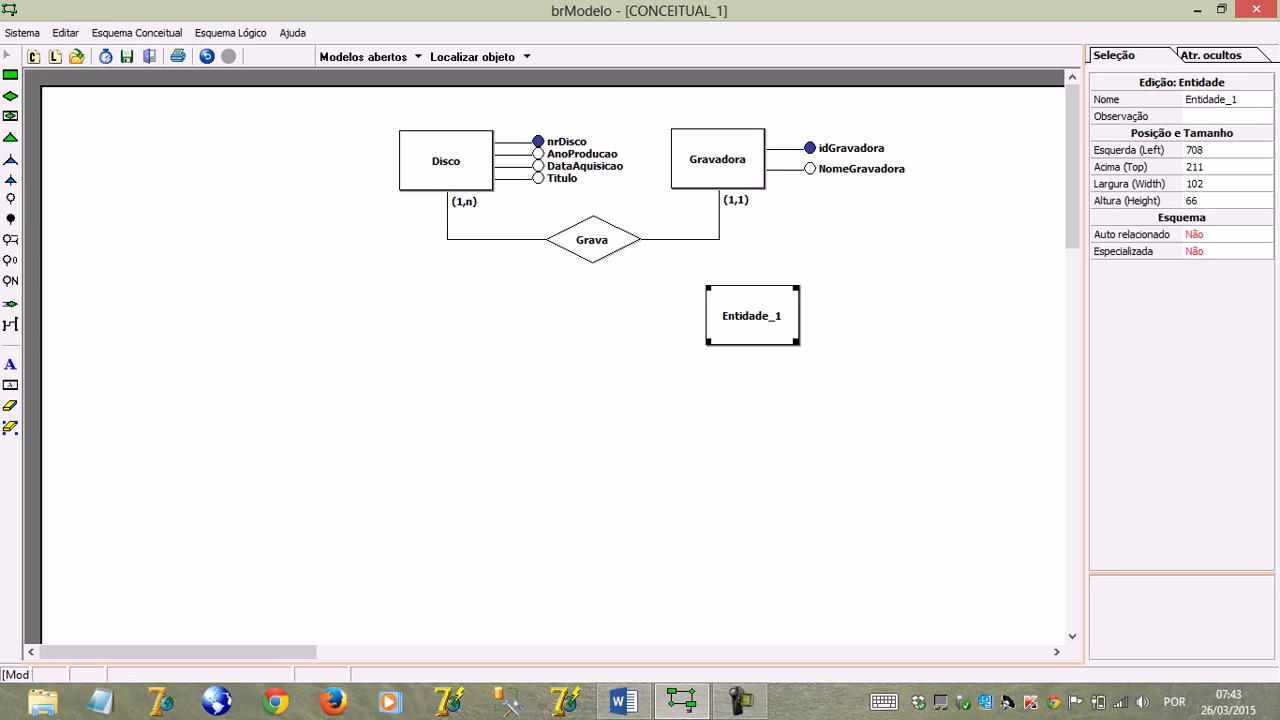
pyautogui.write('Genero')
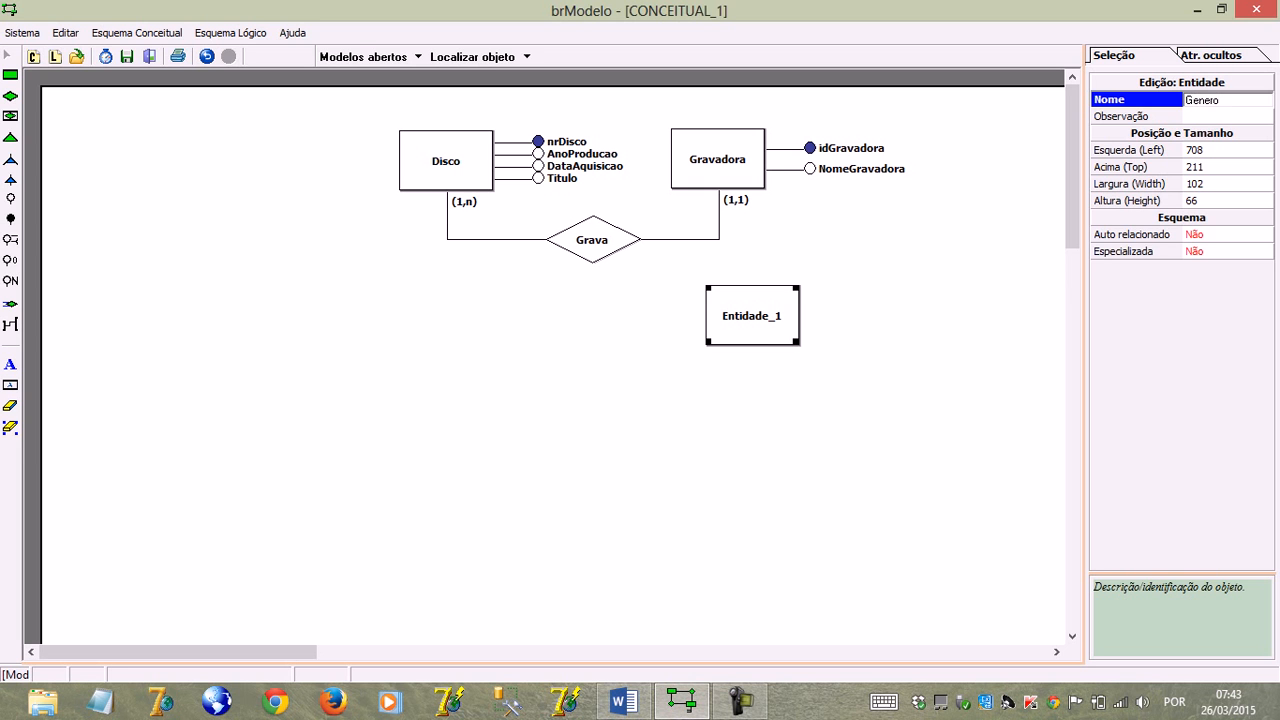
pyautogui.click(600, 450)
pyautogui.moveTo(752, 315)
pyautogui.mouseDown()
pyautogui.moveTo(778, 342)
pyautogui.moveTo(769, 329)
pyautogui.mouseUp()
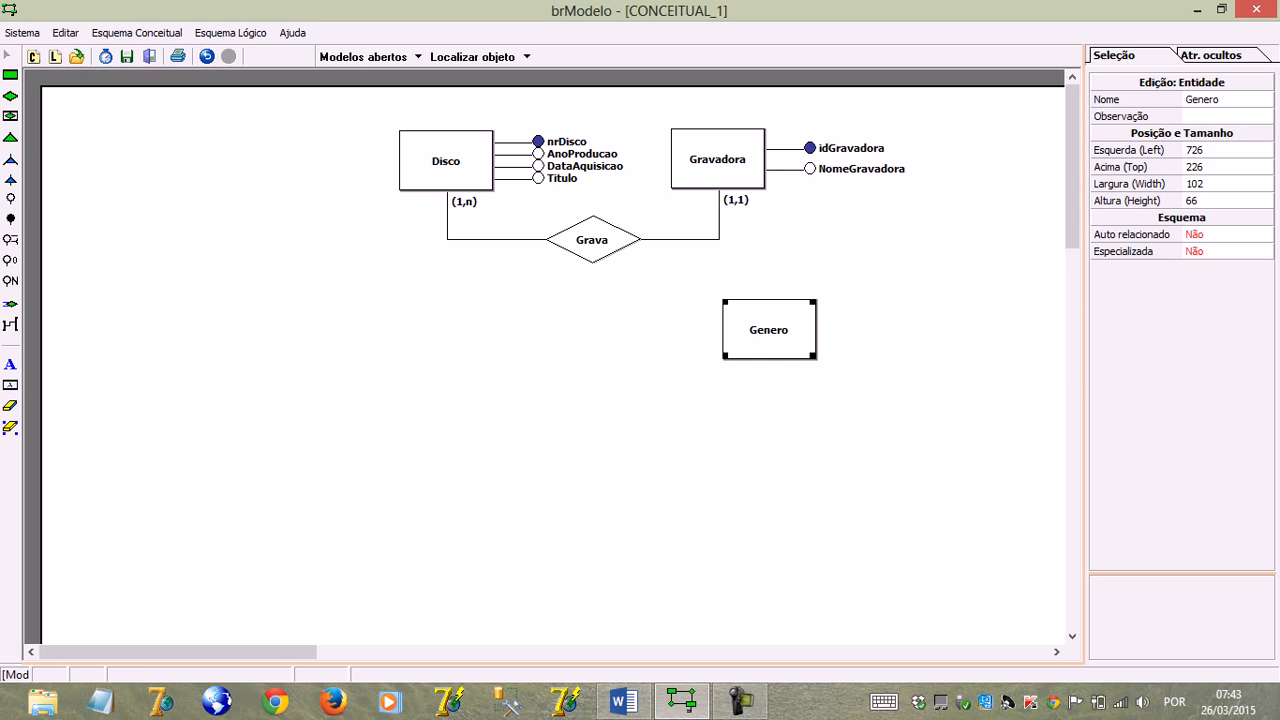
# Step: Add an identifier attribute named "IdGenero" to the Genero entity
pyautogui.click(10, 218)
pyautogui.click(769, 329)
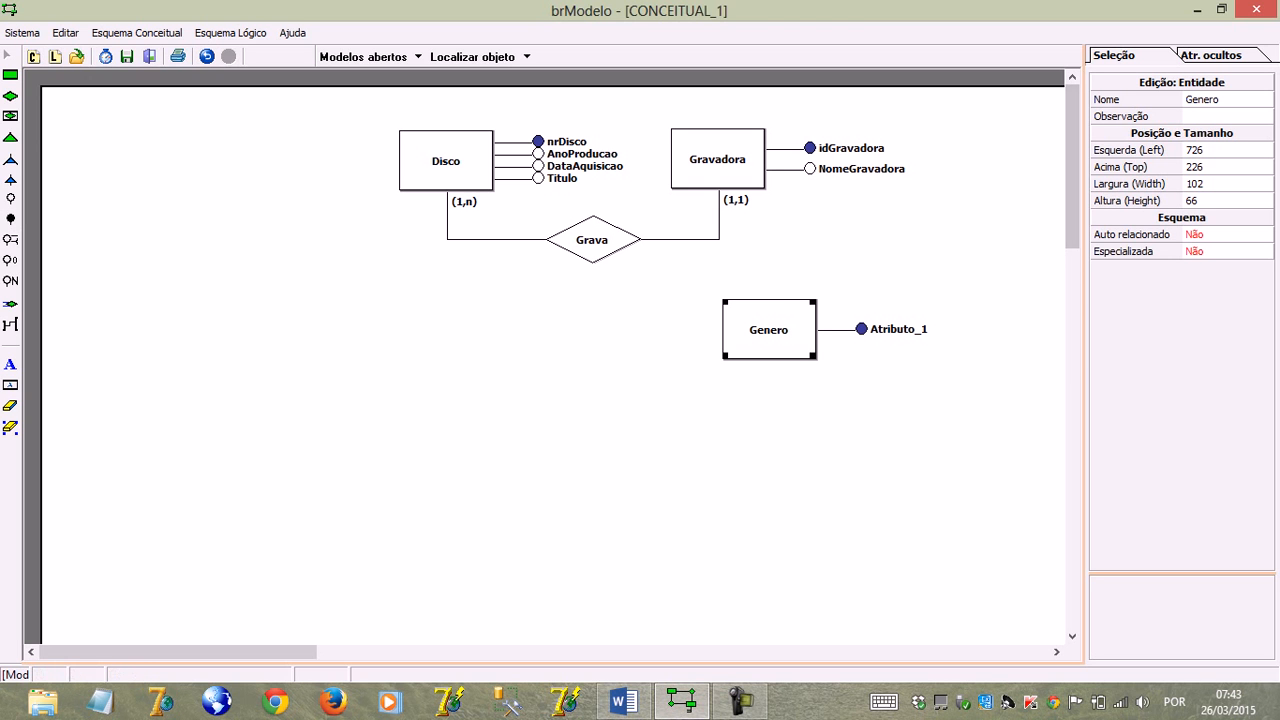
pyautogui.click(892, 329)
pyautogui.click(1210, 99)
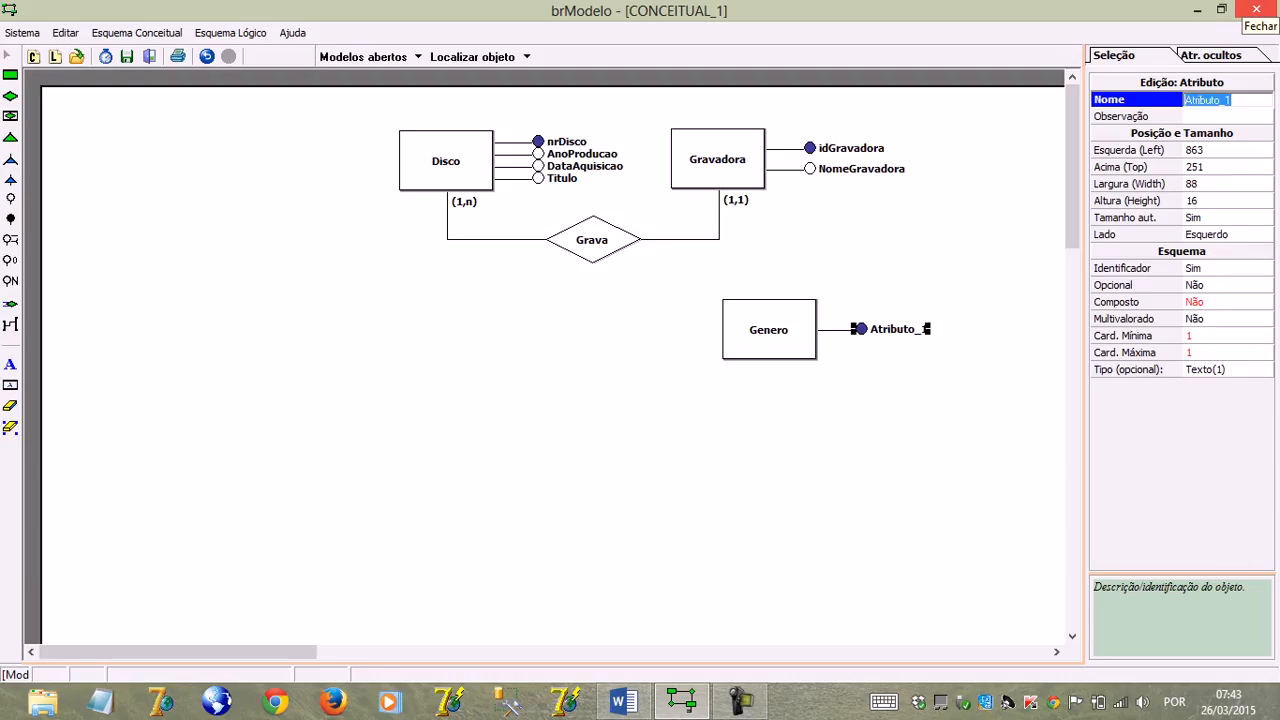
pyautogui.write('Id')
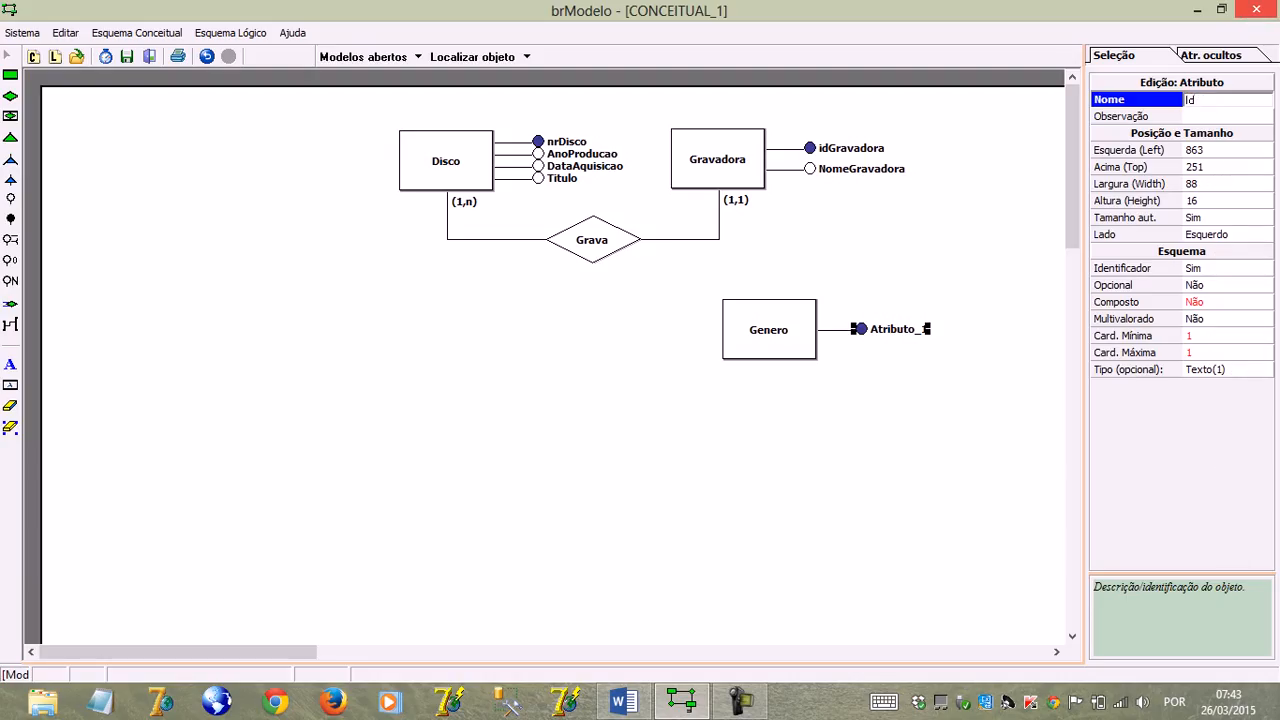
pyautogui.write('Genero')
pyautogui.press('Return')
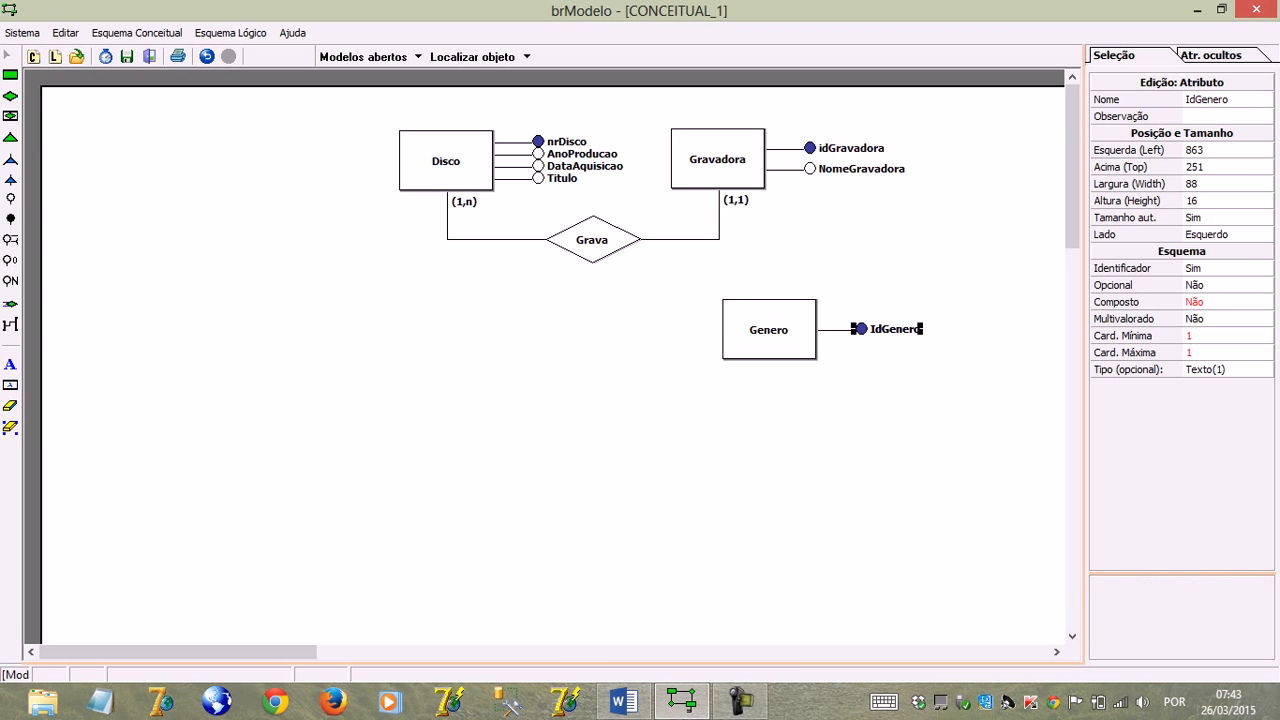
# Step: Add a non-identifier attribute named "DescricaoGenero" to the Genero entity
pyautogui.click(11, 200)
pyautogui.click(769, 330)
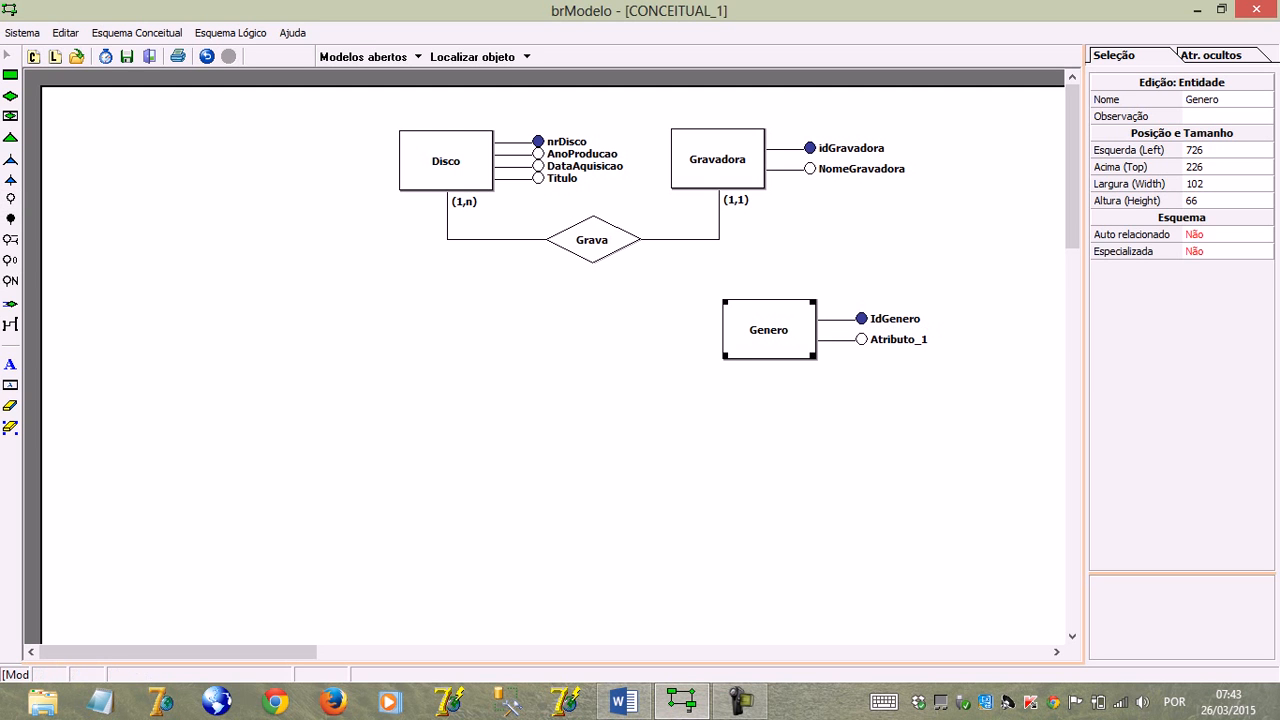
pyautogui.click(862, 339)
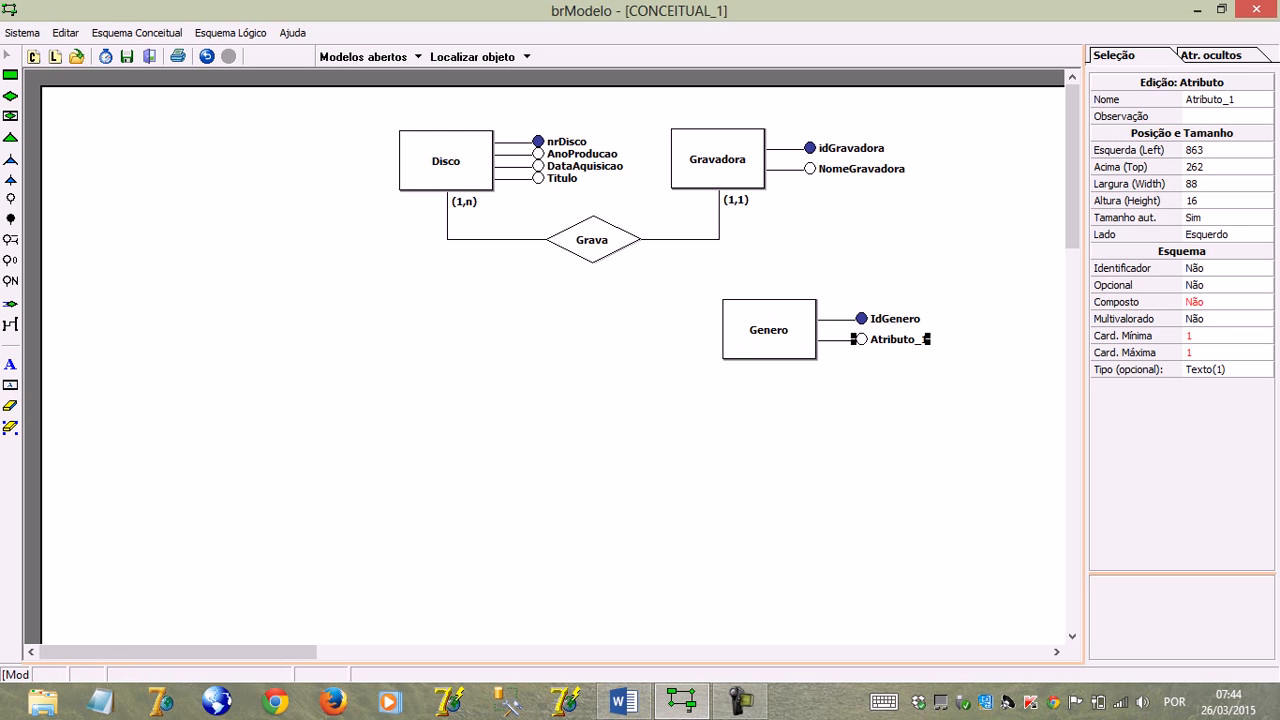
pyautogui.click(1210, 99)
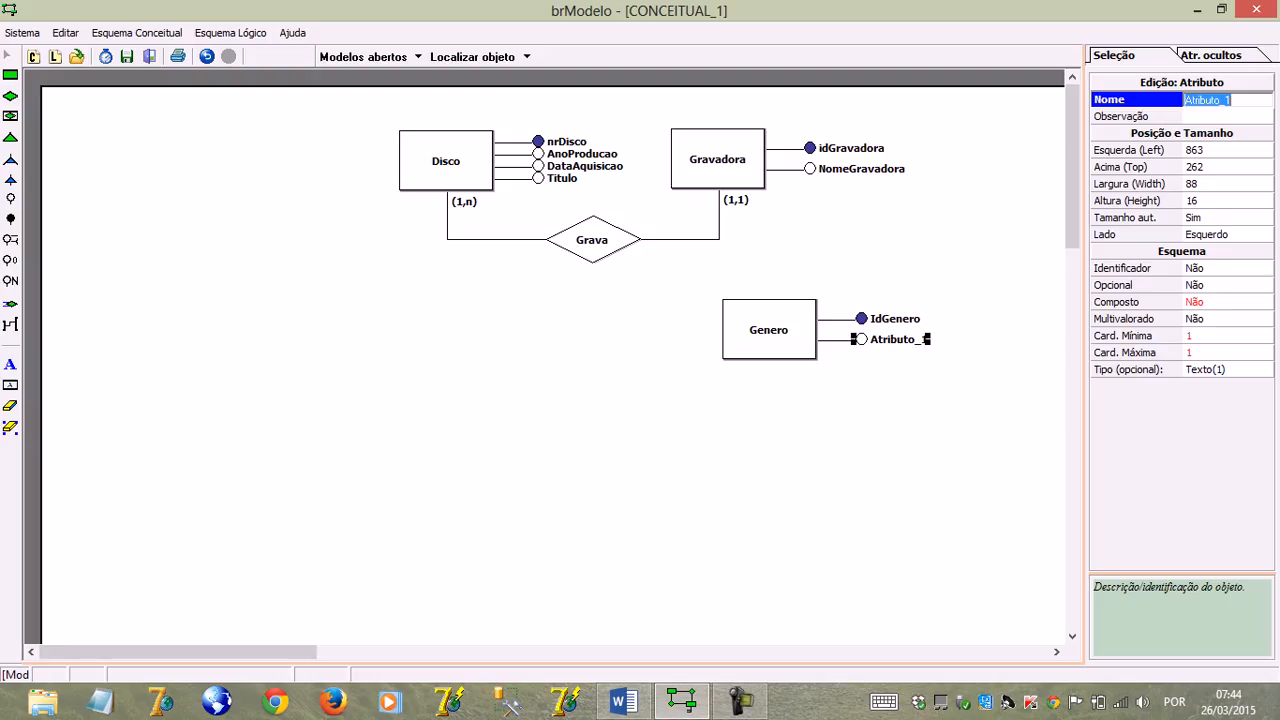
pyautogui.write('D')
pyautogui.press('BackSpace')
pyautogui.write('DescricaoGenero')
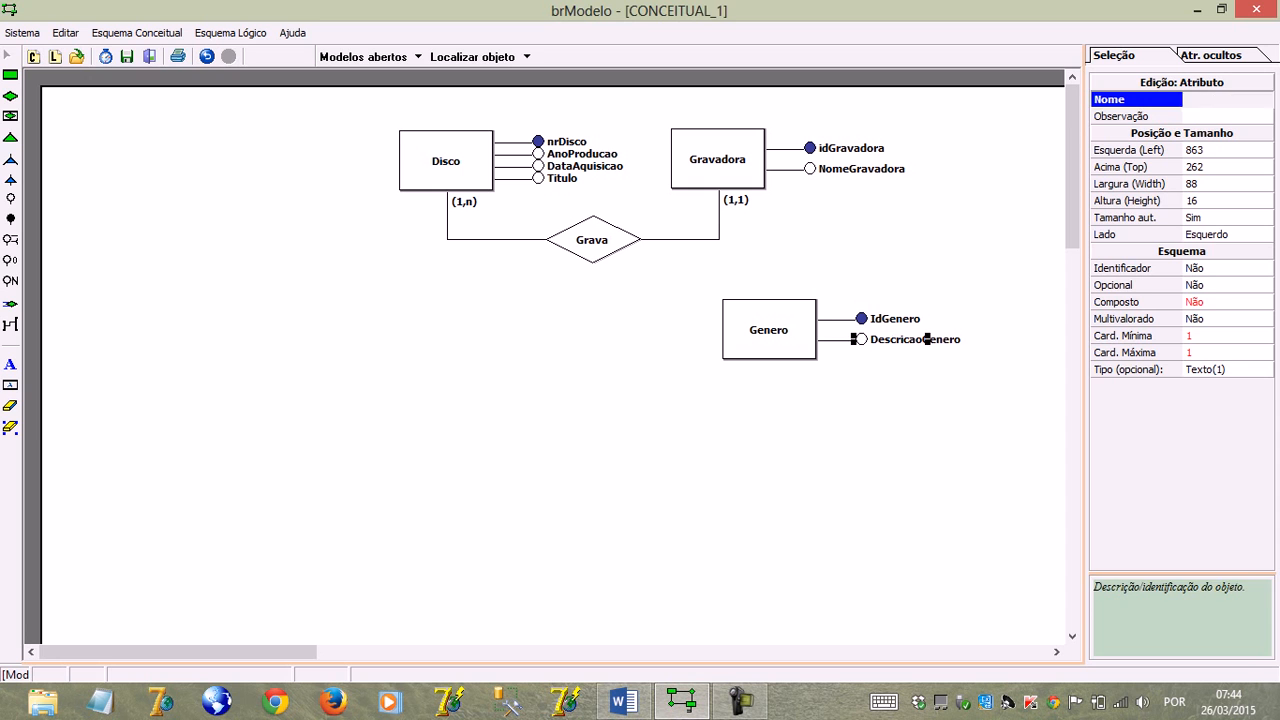
pyautogui.press('Return')
pyautogui.click(880, 430)
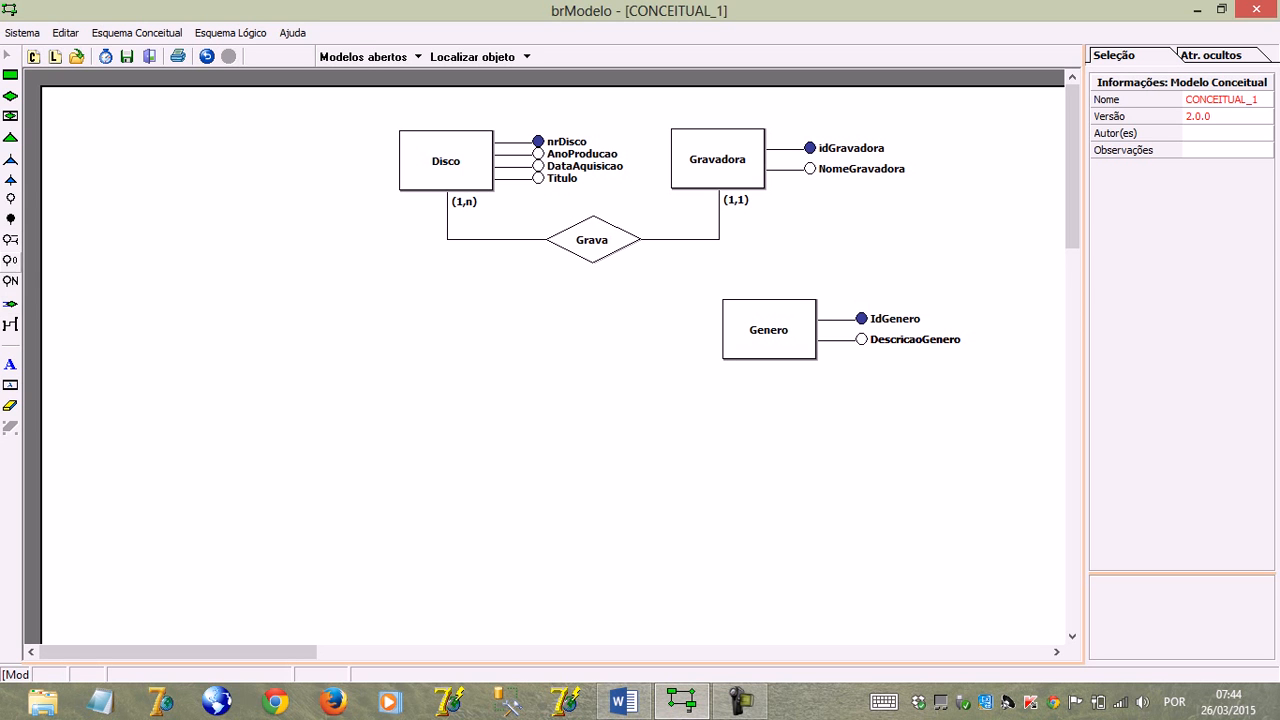
# Step: Create a relationship named "Classifica" between the Disco and Genero entities, with its diamond placed below Grava and left of Genero
pyautogui.click(10, 325)
pyautogui.click(440, 174)
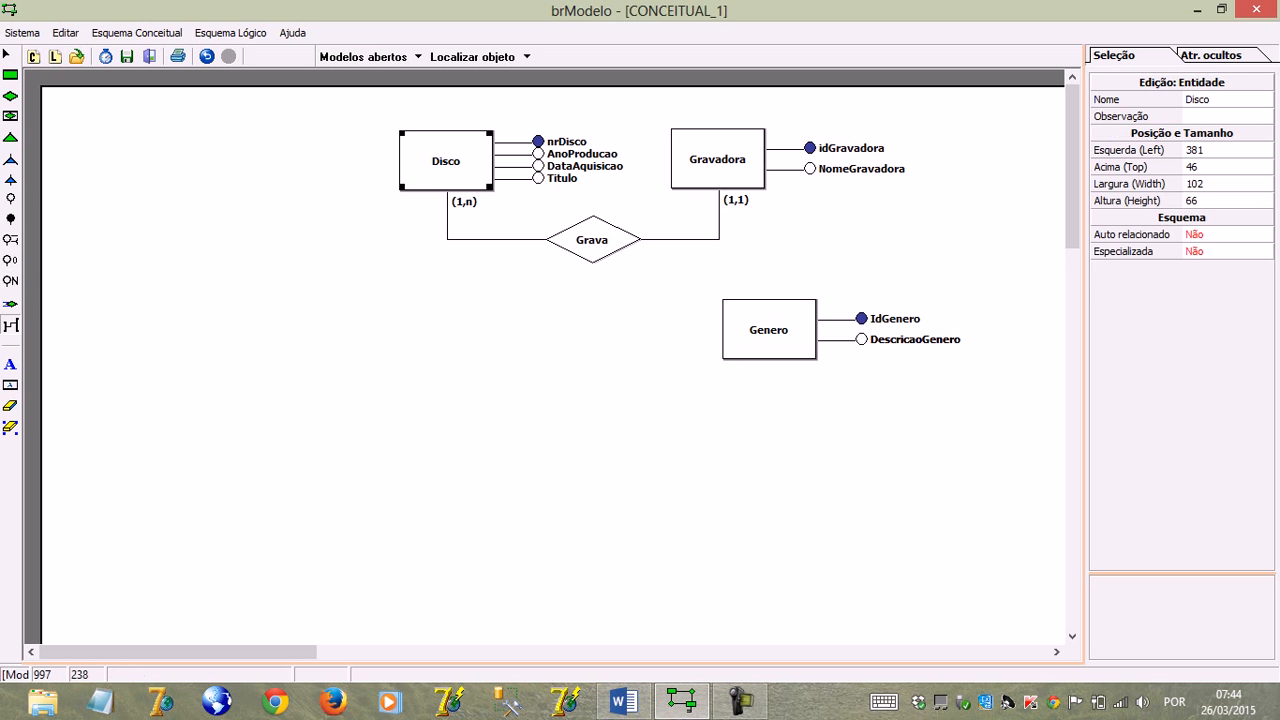
pyautogui.click(797, 311)
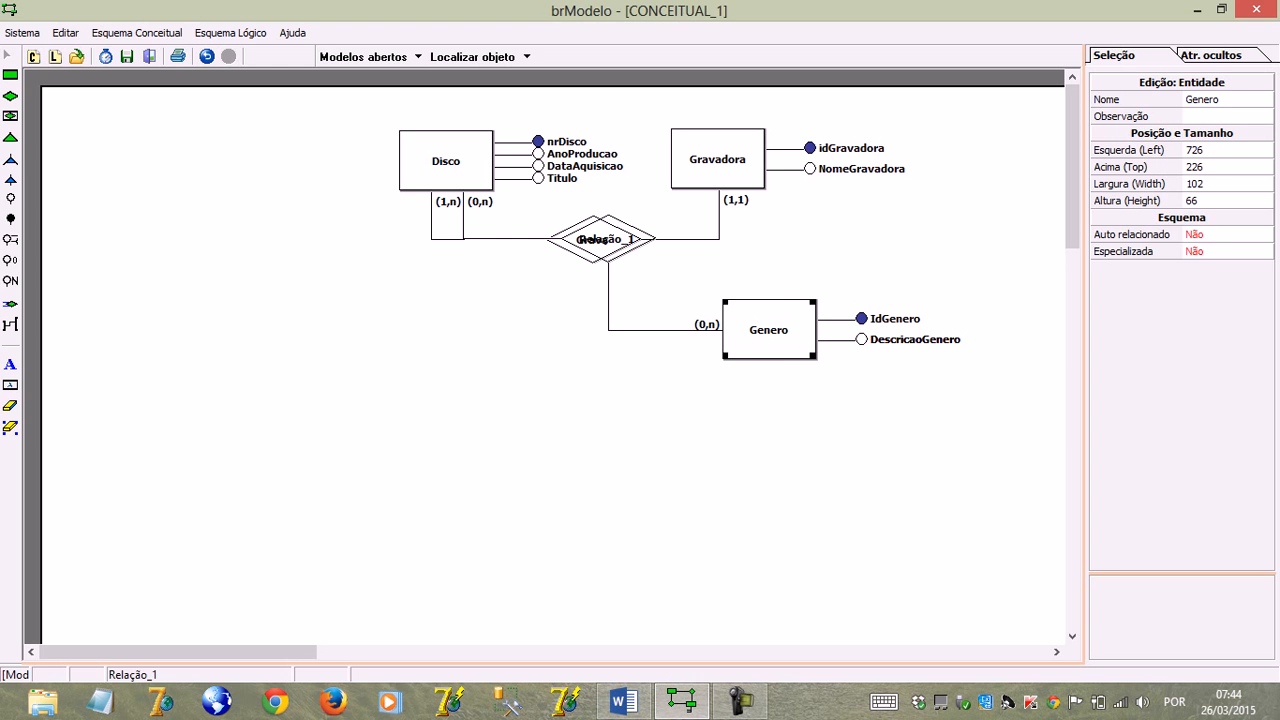
pyautogui.moveTo(565, 311); pyautogui.dragTo(554, 350)
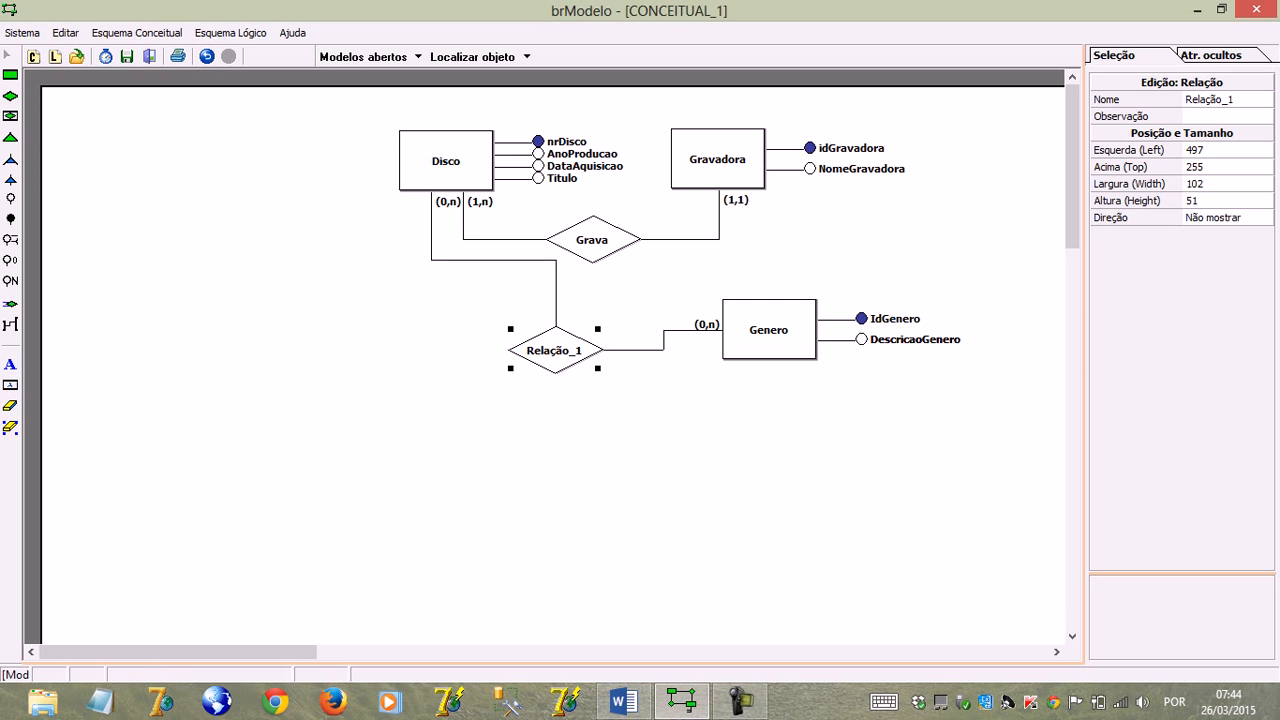
pyautogui.click(1210, 99)
pyautogui.write('Classifica')
pyautogui.press('Return')
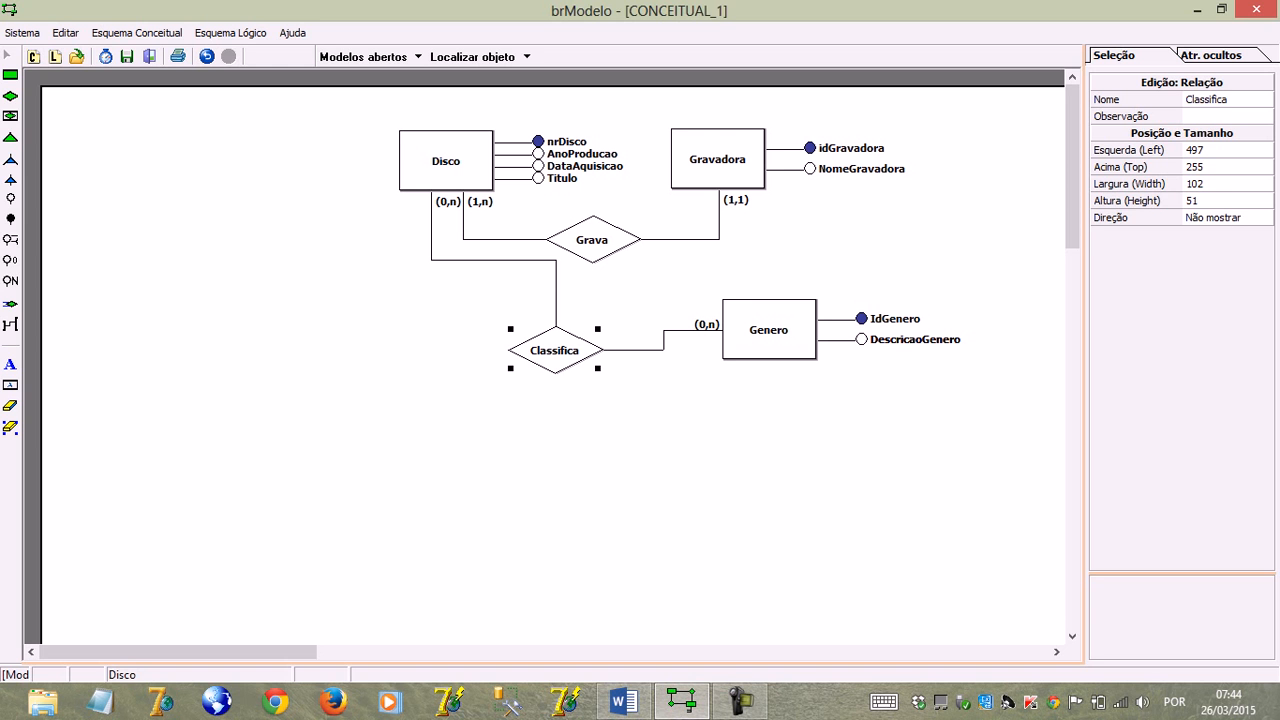
# Step: Set the cardinality on the Genero side of the Classifica relationship to (1,1)
pyautogui.click(706, 325)
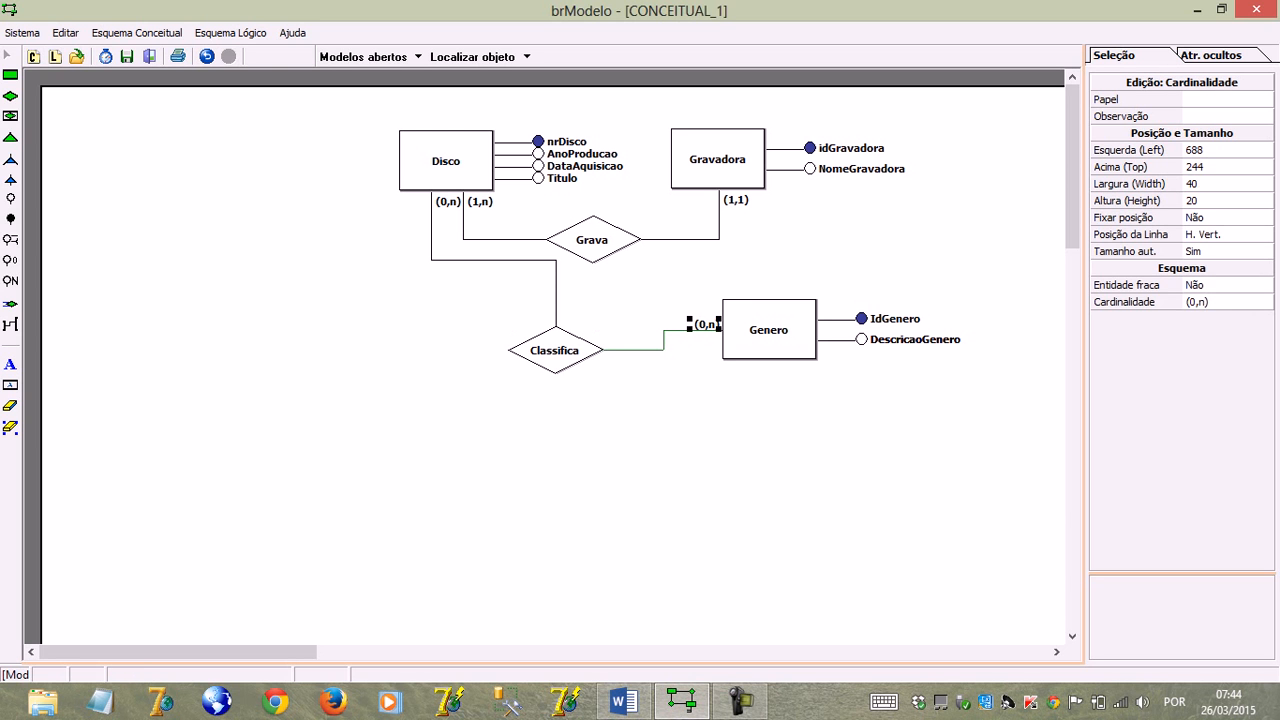
pyautogui.click(1228, 301)
pyautogui.click(1228, 301)
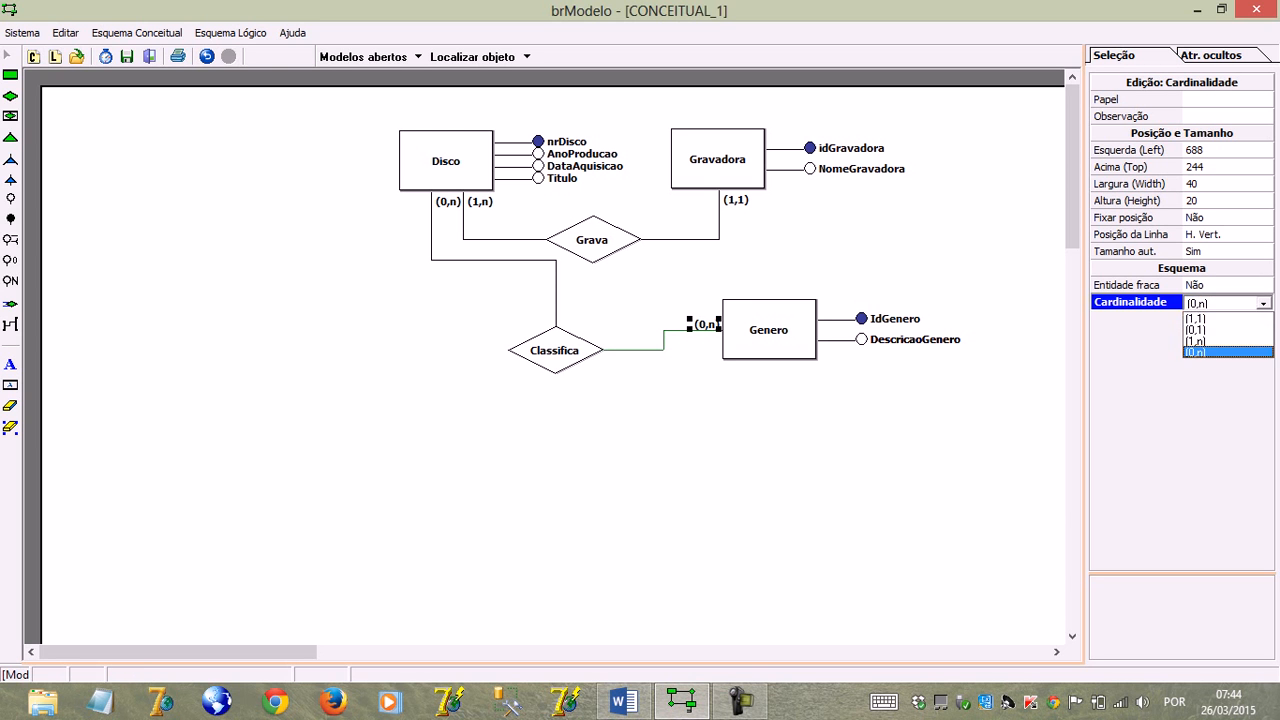
pyautogui.click(1225, 319)
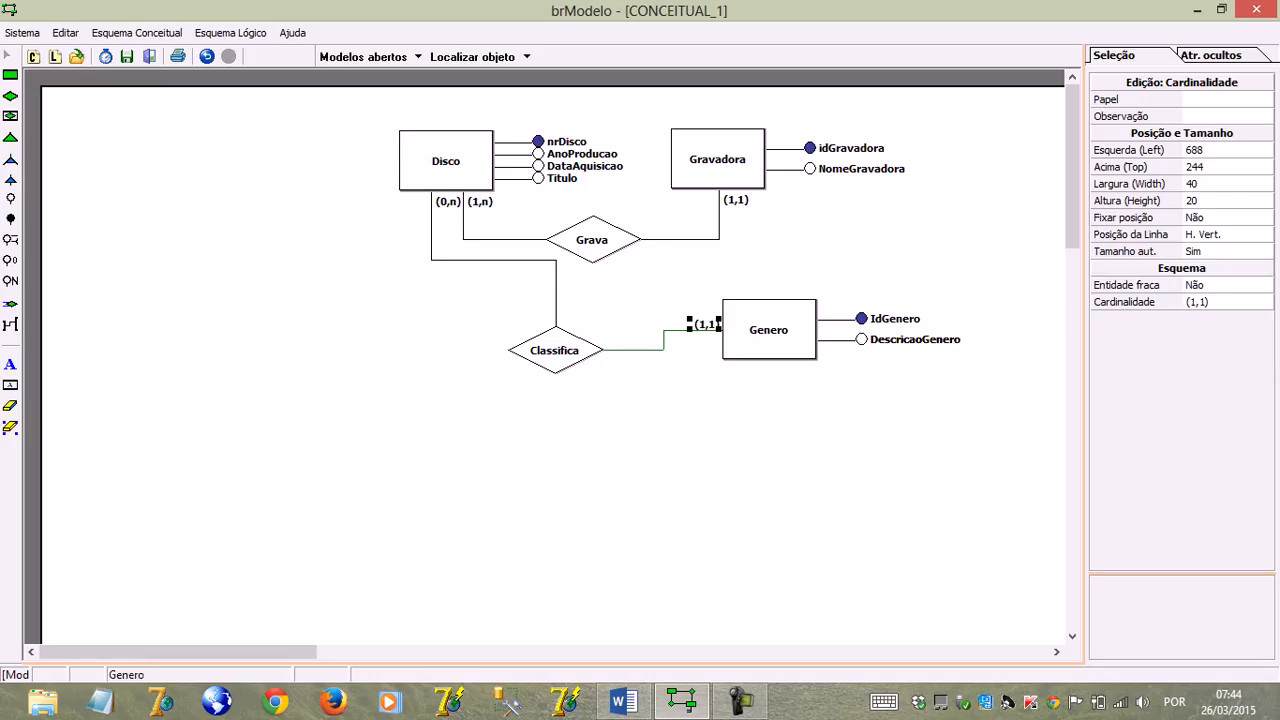
# Step: Set the cardinality on the Disco side of the Classifica relationship to (1,n)
pyautogui.click(448, 202)
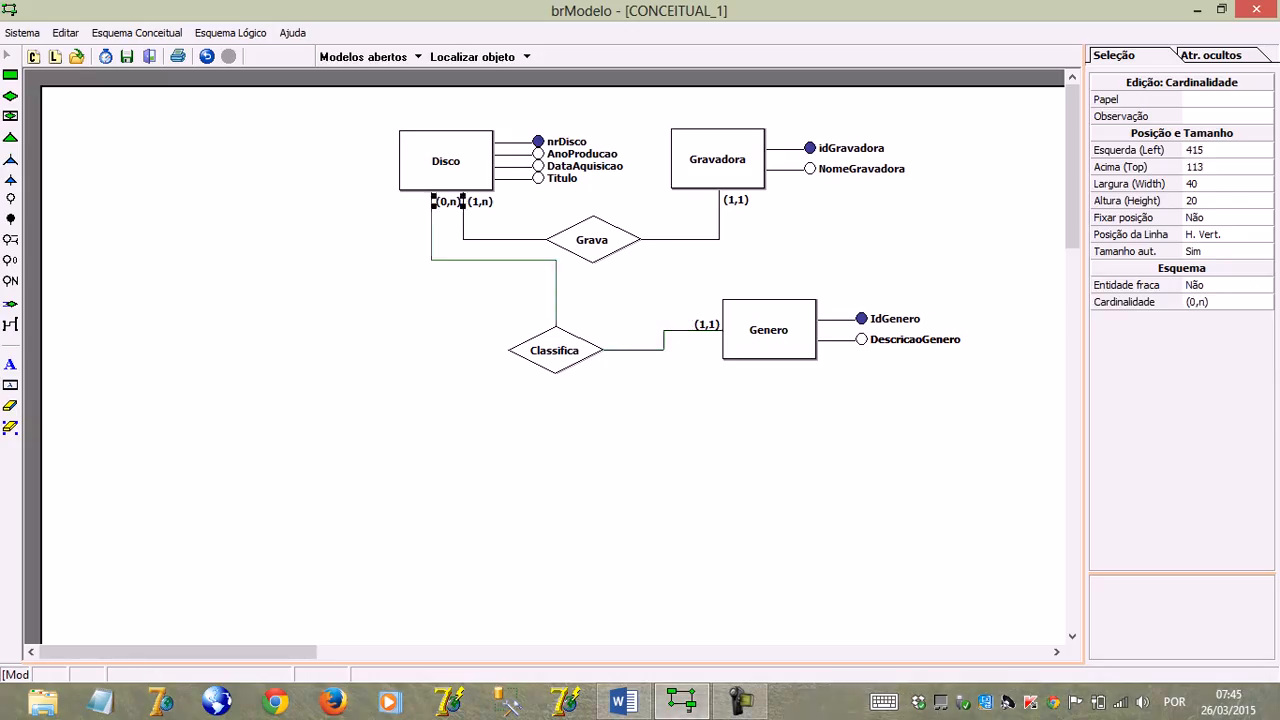
pyautogui.click(1220, 302)
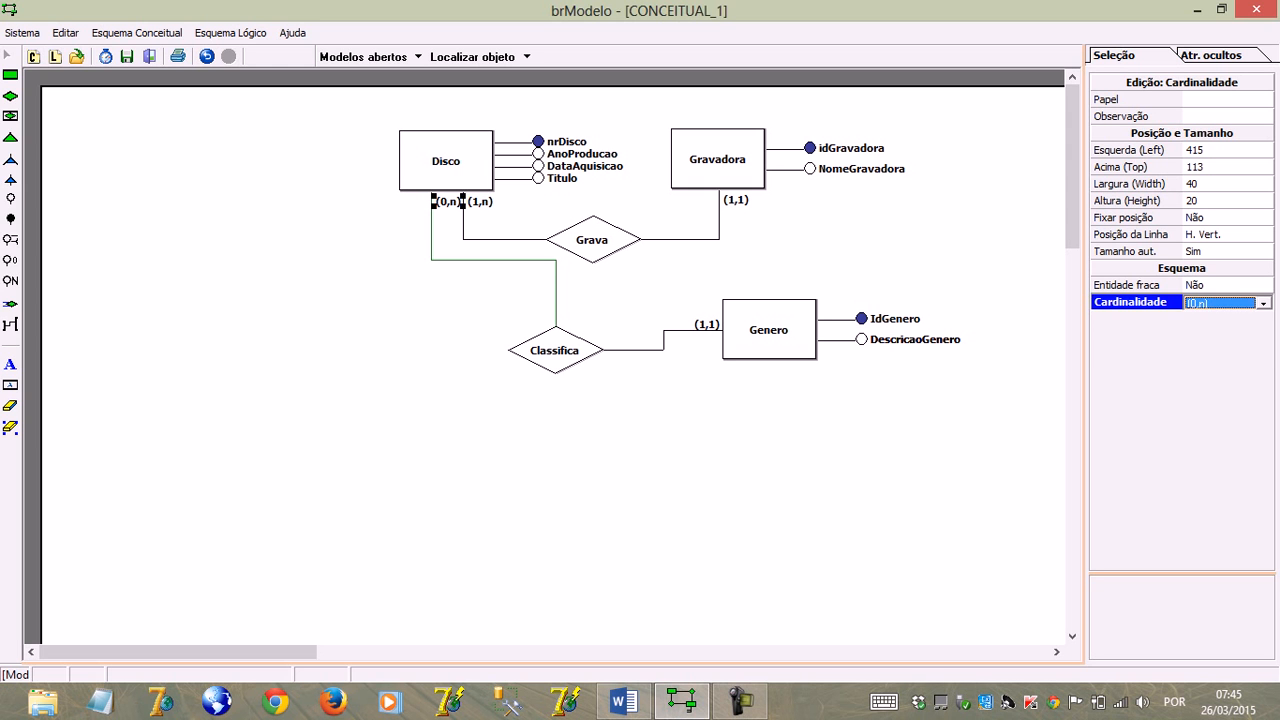
pyautogui.hotkey('alt', 'Down')
pyautogui.press('Down')
pyautogui.press('Down')
pyautogui.press('Return')
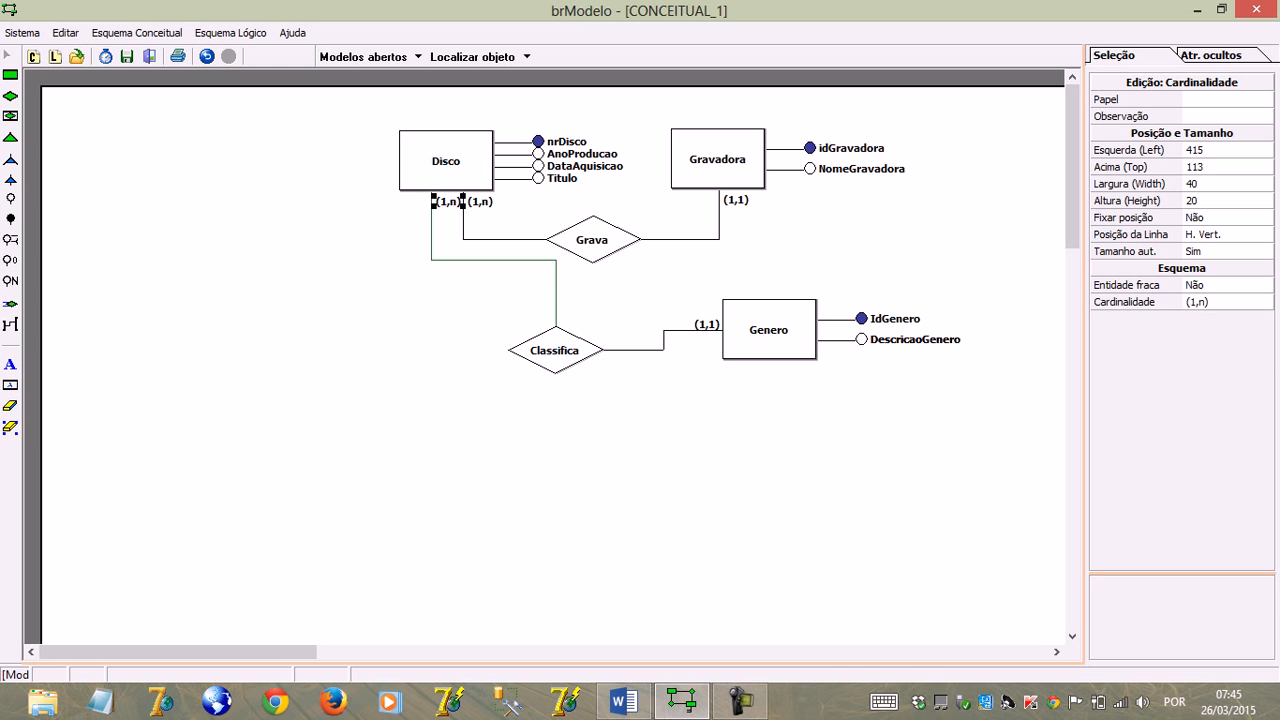
# Step: Move the Grava relationship diamond slightly to the right, closer to the Gravadora entity
pyautogui.click(620, 290)
pyautogui.moveTo(593, 240); pyautogui.dragTo(640, 245)
pyautogui.click(530, 415)
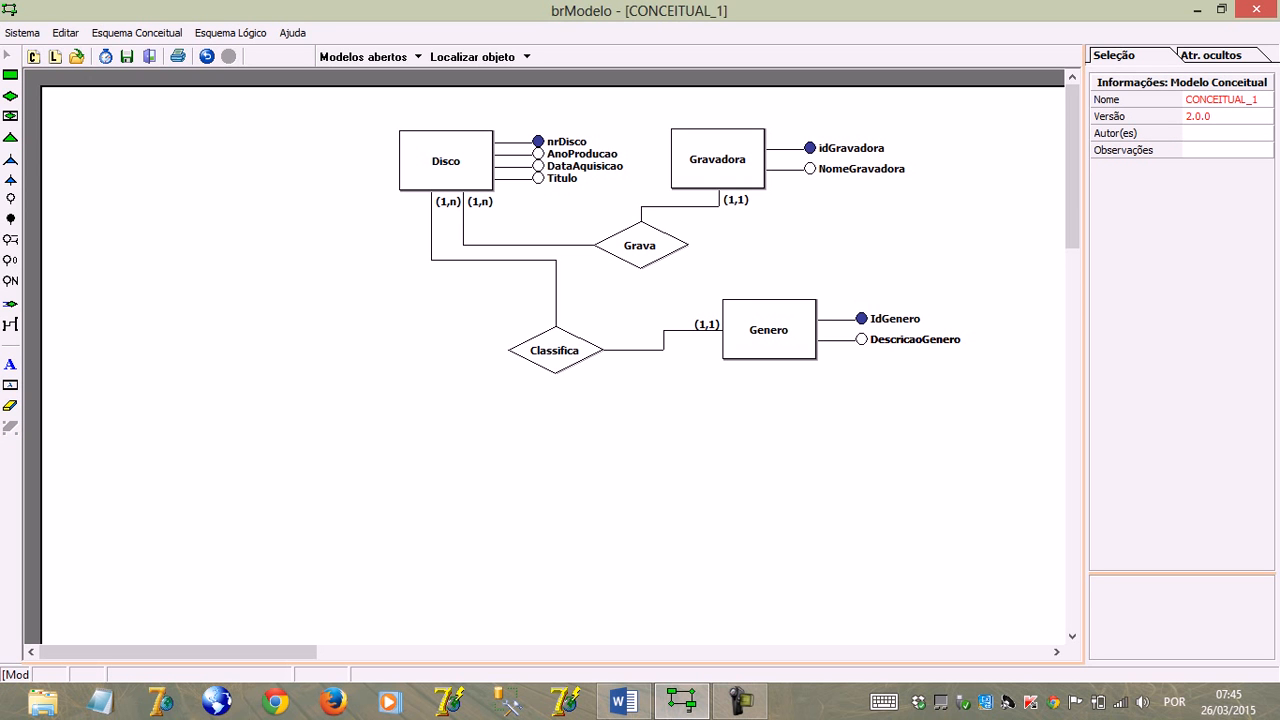
# Step: Check the disc type in requirement (5) of the Word document, and add an entity named "TipodeDisco" below Genero in brModelo
pyautogui.hotkey('alt', 'Tab')
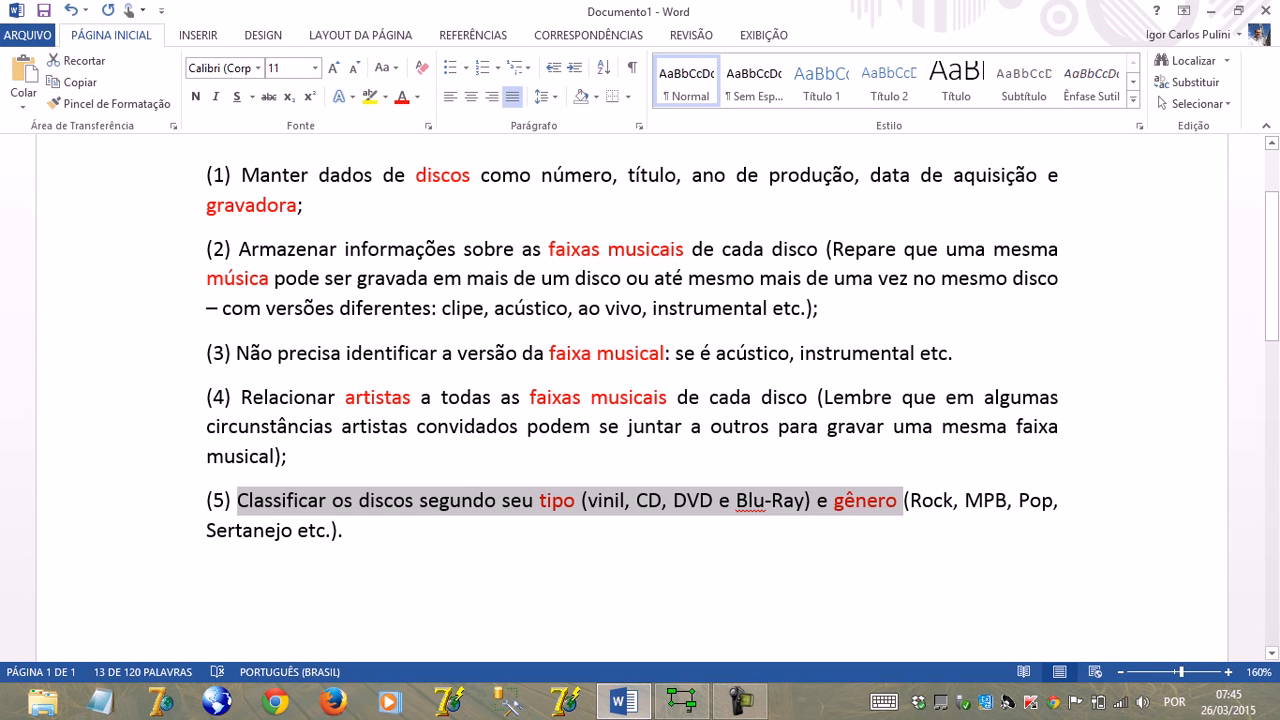
pyautogui.doubleClick(557, 500)
pyautogui.hotkey('alt', 'Tab')
pyautogui.click(10, 74)
pyautogui.click(767, 427)
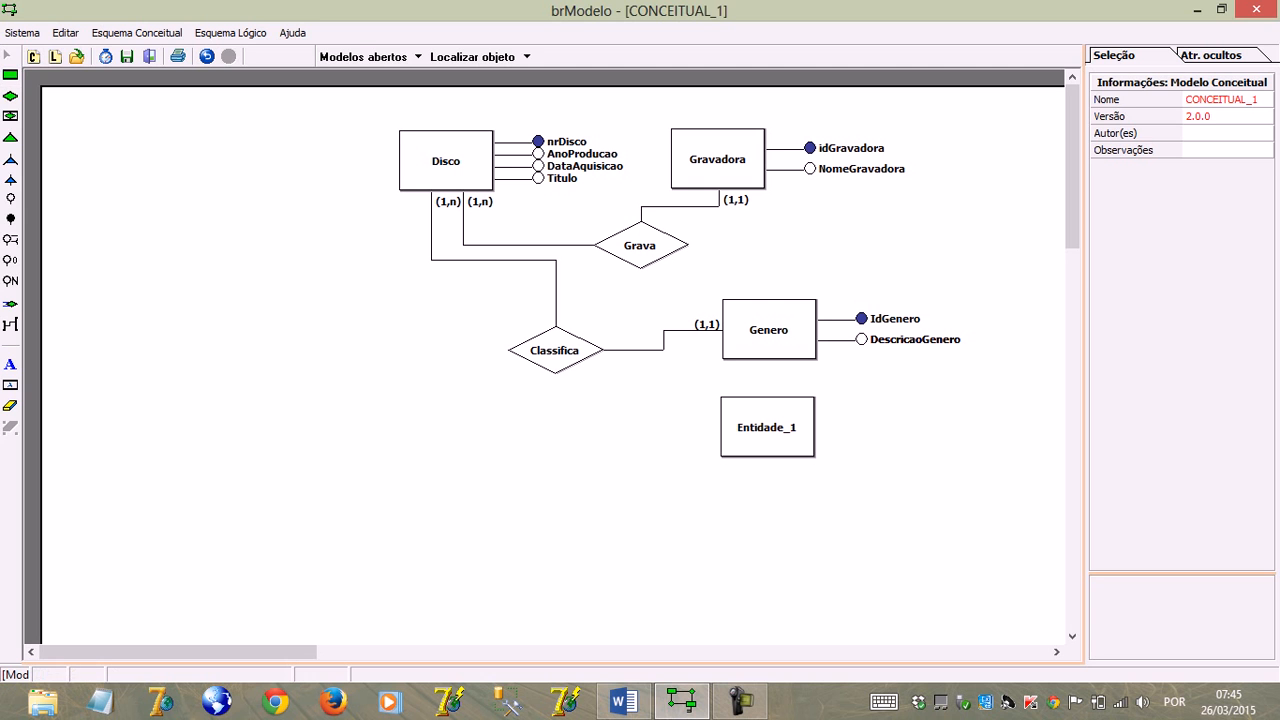
pyautogui.click(767, 427)
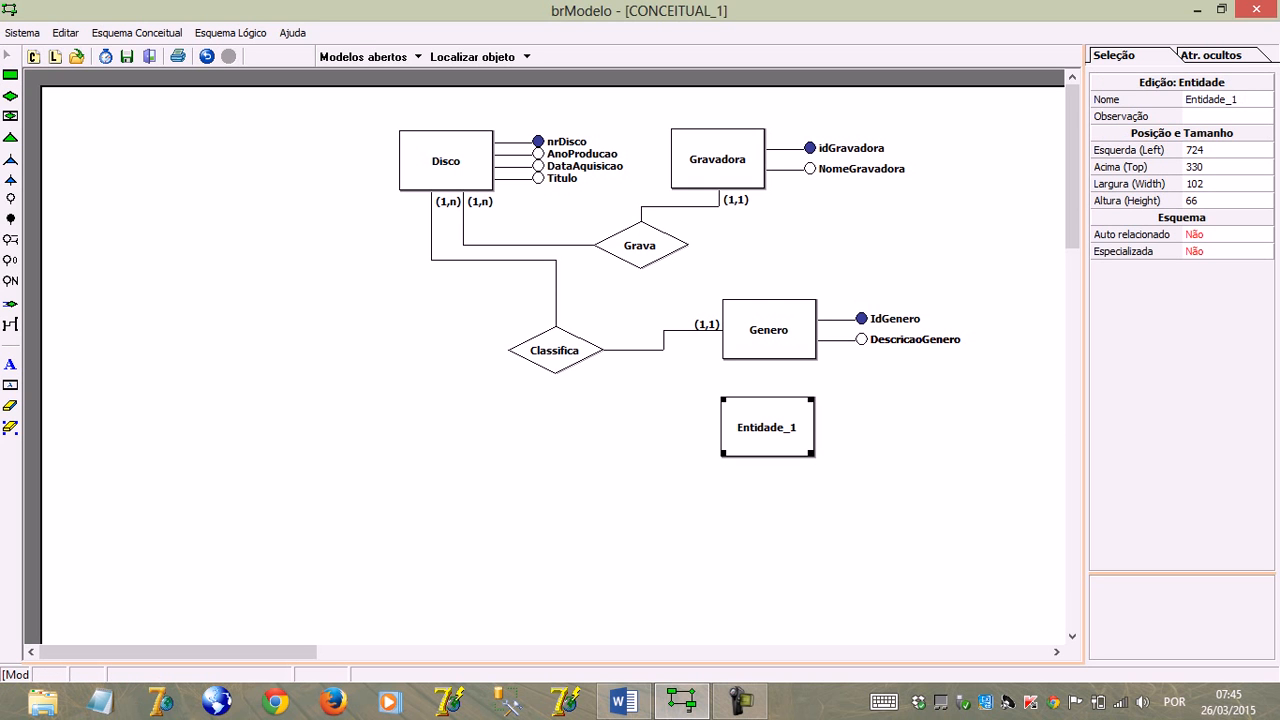
pyautogui.click(1226, 100)
pyautogui.write('TipodeDisco')
pyautogui.press('Return')
pyautogui.click(868, 440)
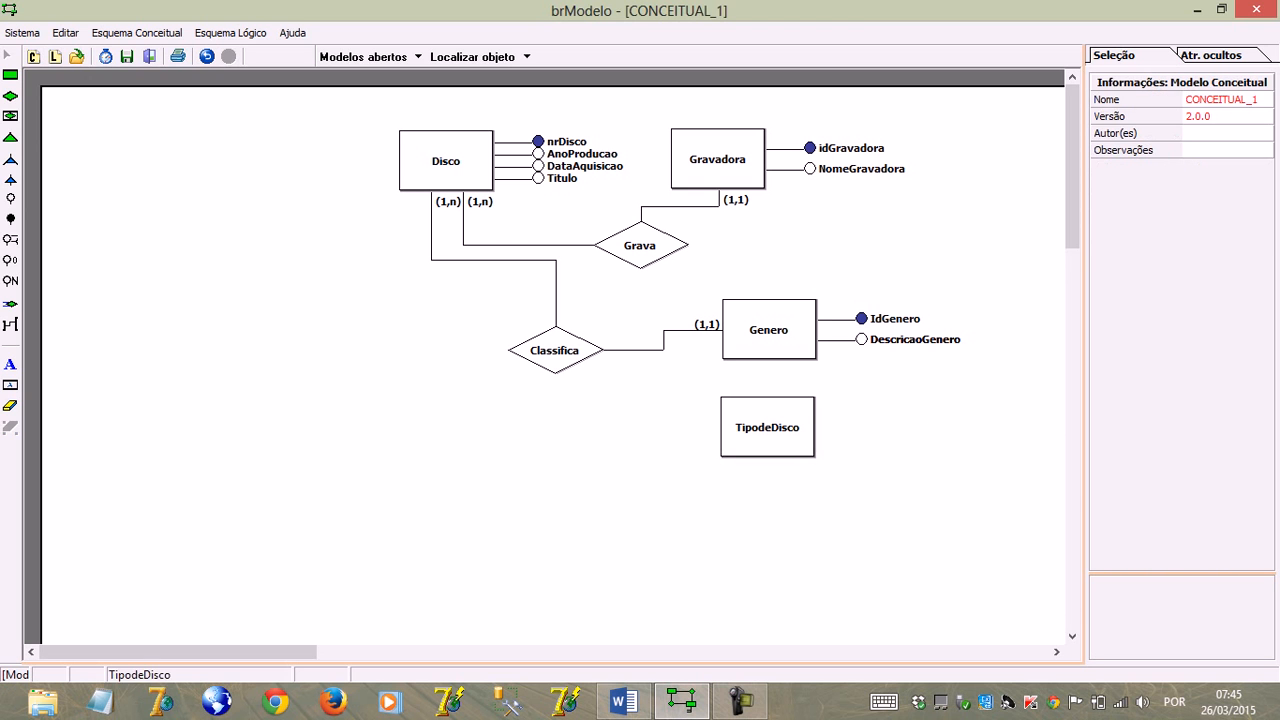
# Step: Add one identifier attribute and one non-identifier attribute to the TipodeDisco entity
pyautogui.click(10, 219)
pyautogui.click(767, 427)
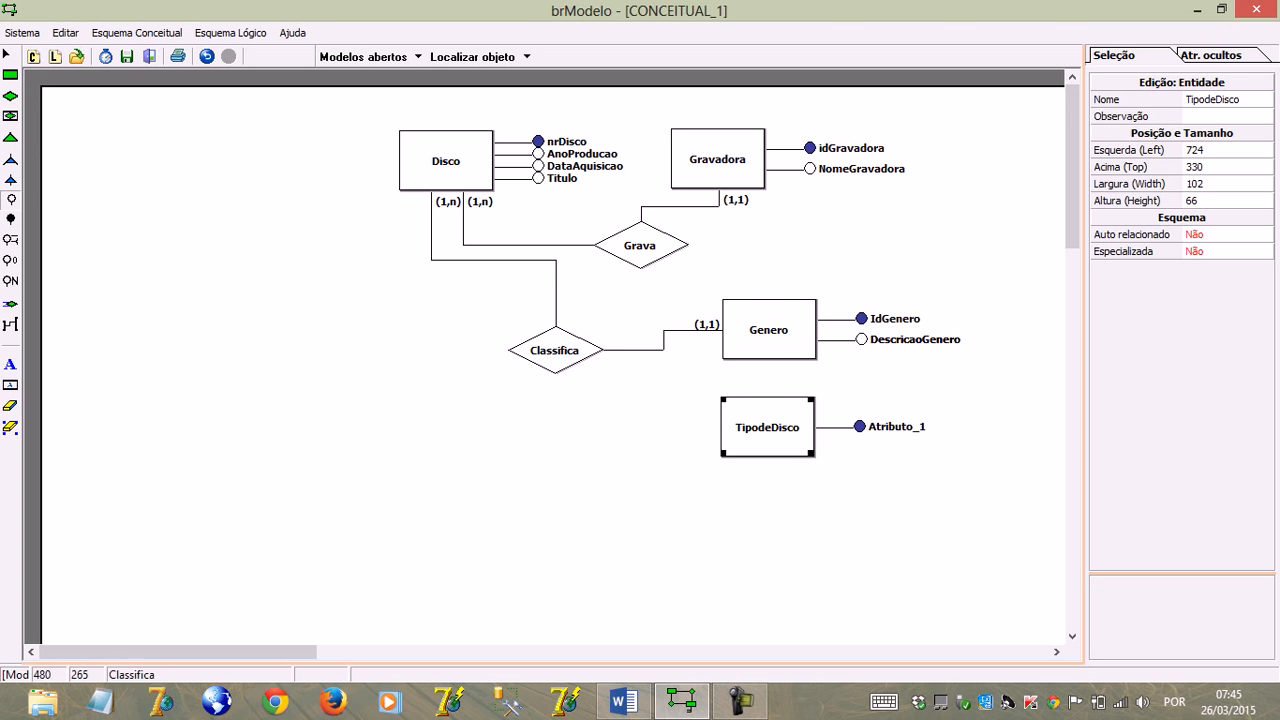
pyautogui.click(843, 445)
pyautogui.click(744, 416)
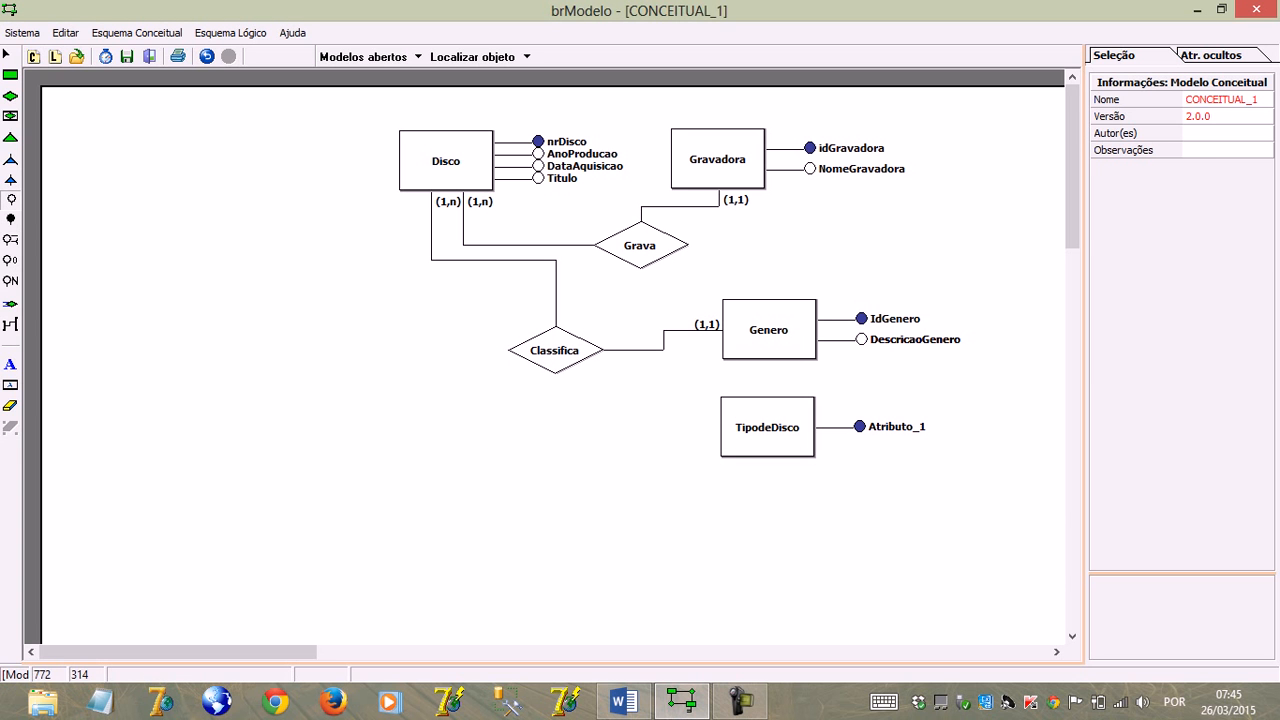
pyautogui.click(767, 427)
# Step: Rename the identifier attribute of TipodeDisco to "idTipo"
pyautogui.click(925, 416)
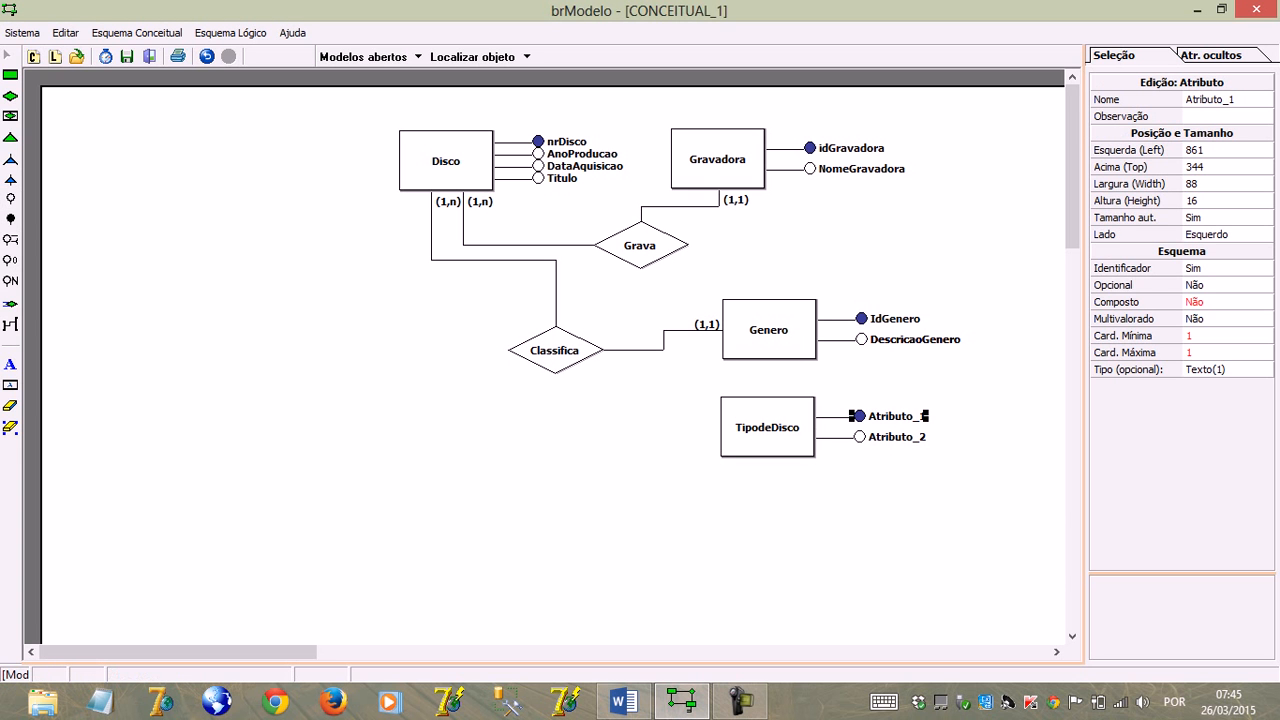
pyautogui.click(1208, 100)
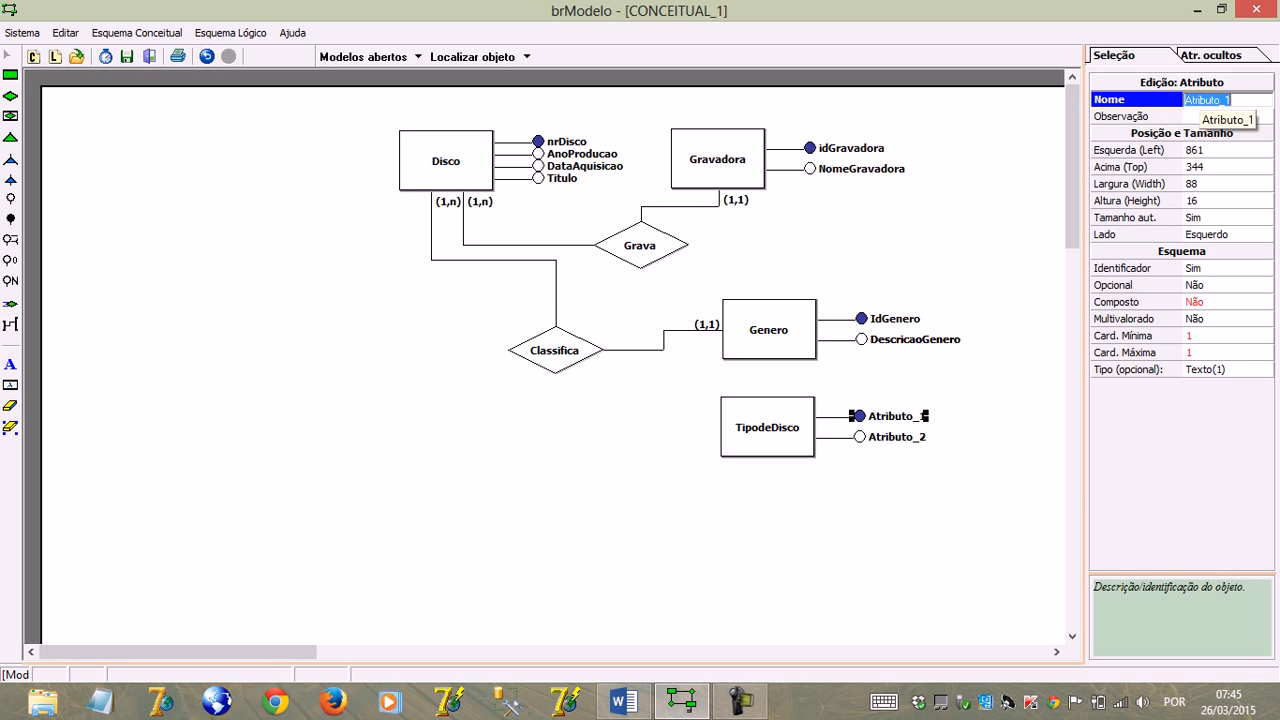
pyautogui.write('idTipo')
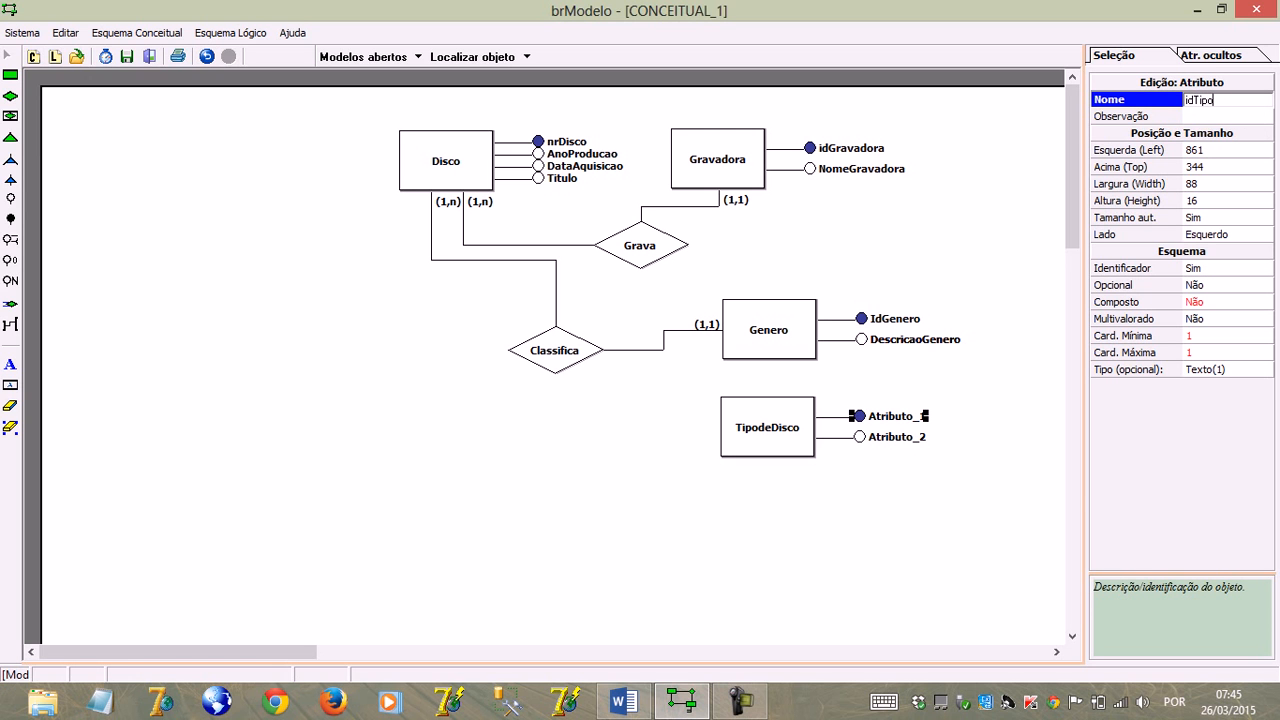
pyautogui.press('Return')
# Step: Rename the non-identifier attribute of TipodeDisco to "DescricaoTipo"
pyautogui.click(896, 437)
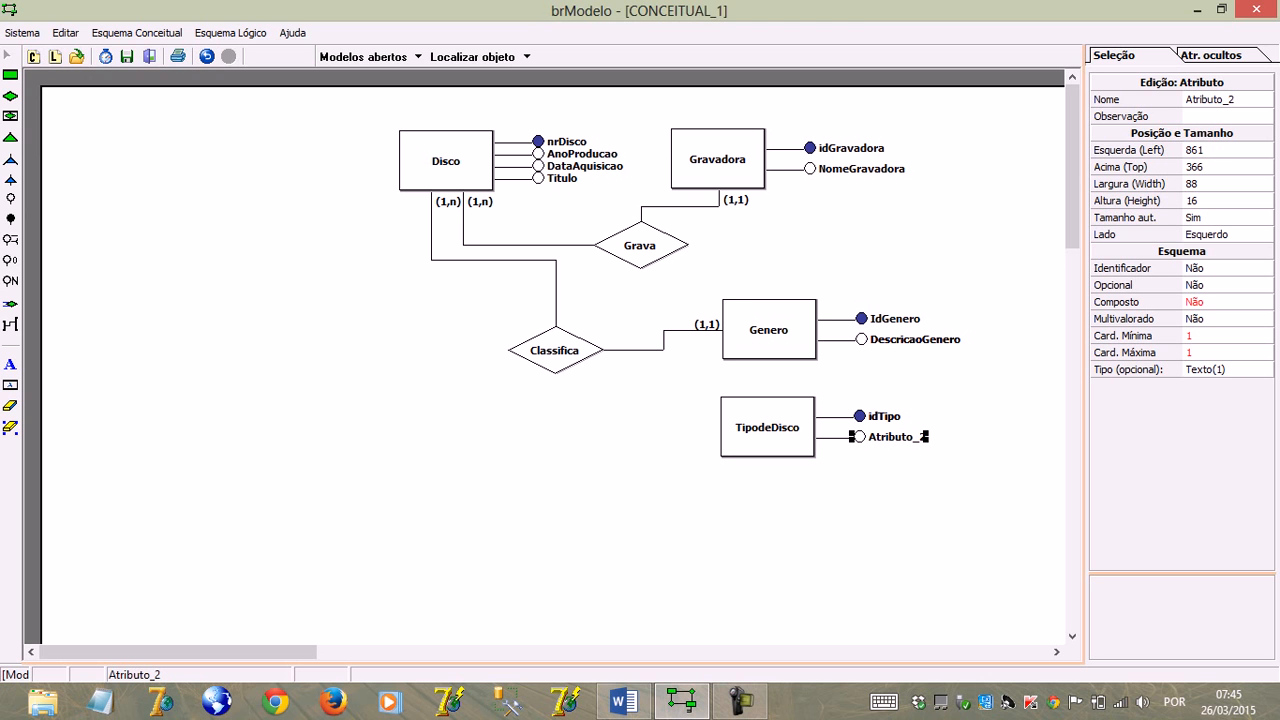
pyautogui.write('Descricao')
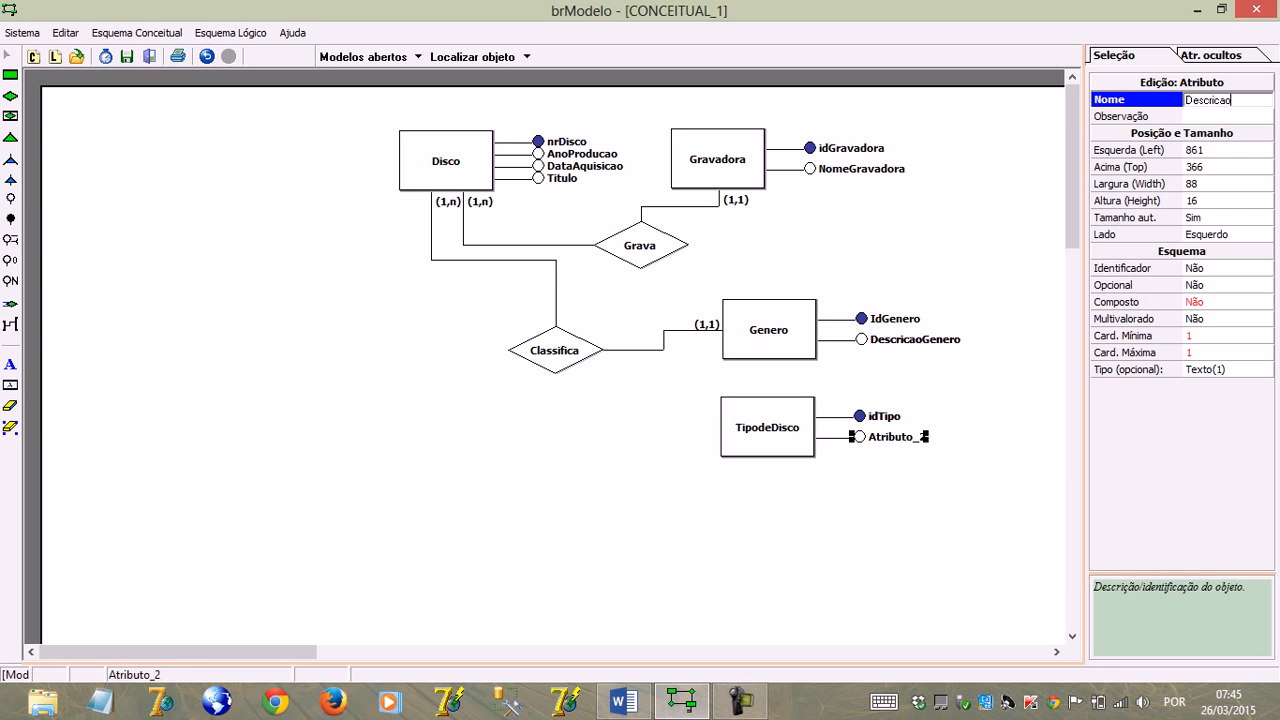
pyautogui.write('Tipo')
pyautogui.press('Return')
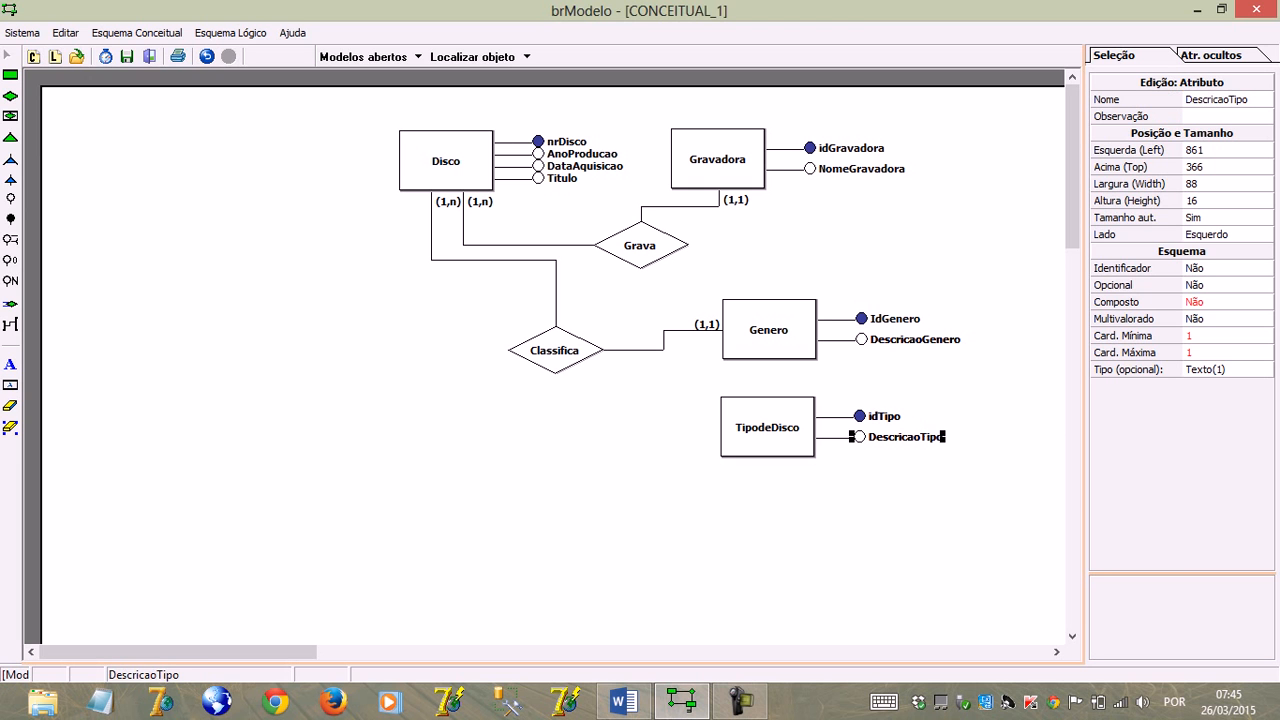
pyautogui.press('Escape')
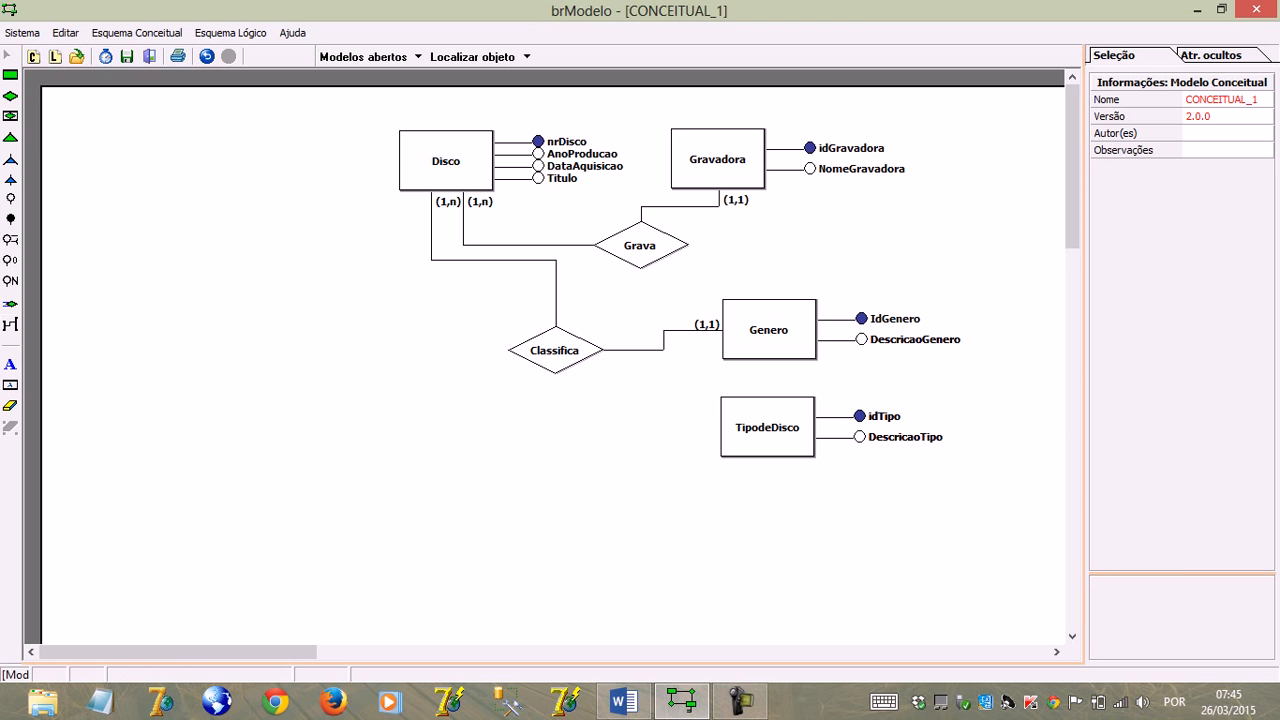
# Step: Create a relationship named "Tipifica" between the Disco and TipodeDisco entities, with its diamond placed below and left of Classifica
pyautogui.click(418, 185)
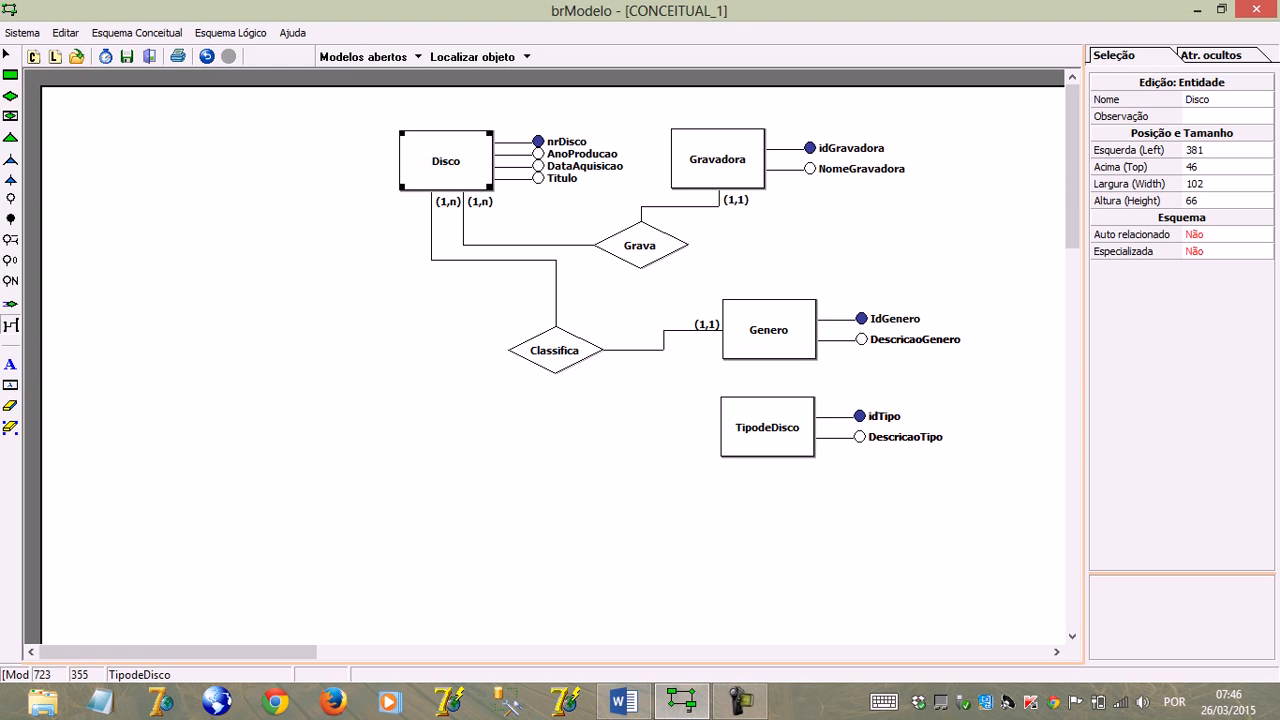
pyautogui.click(767, 427)
pyautogui.moveTo(605, 288); pyautogui.dragTo(464, 392)
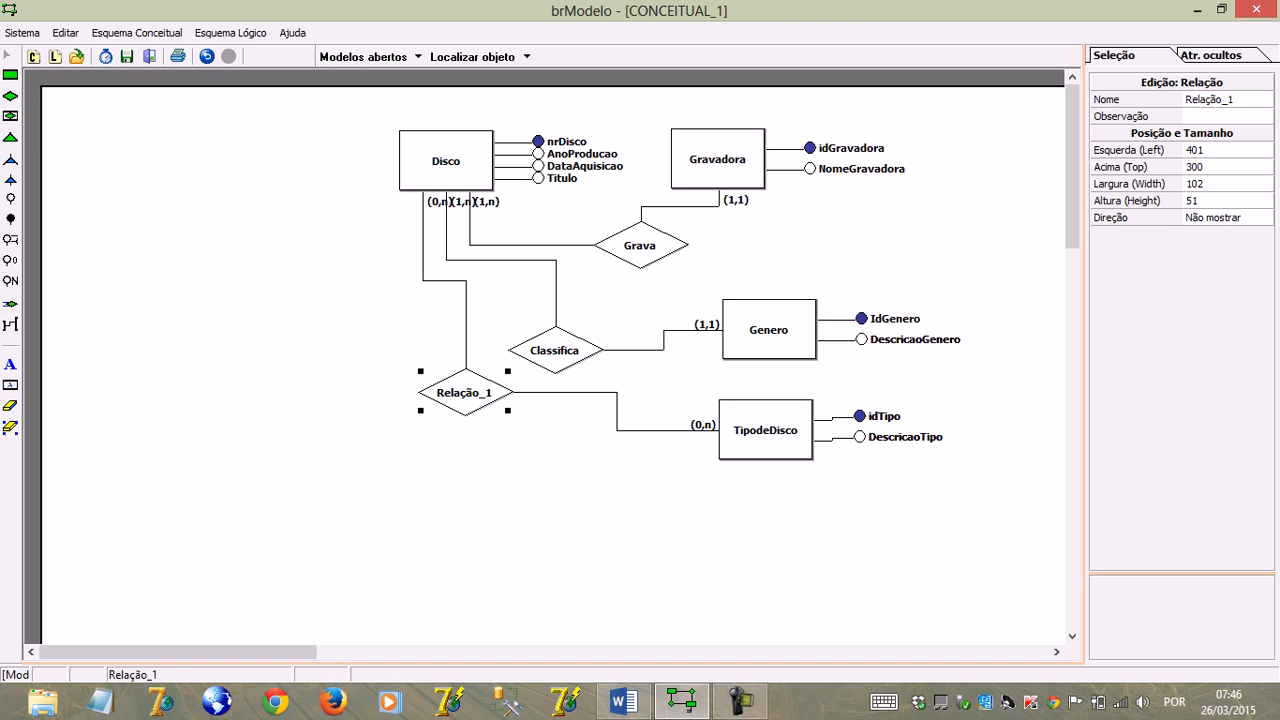
pyautogui.click(1210, 100)
pyautogui.write('Tipifica')
pyautogui.press('Return')
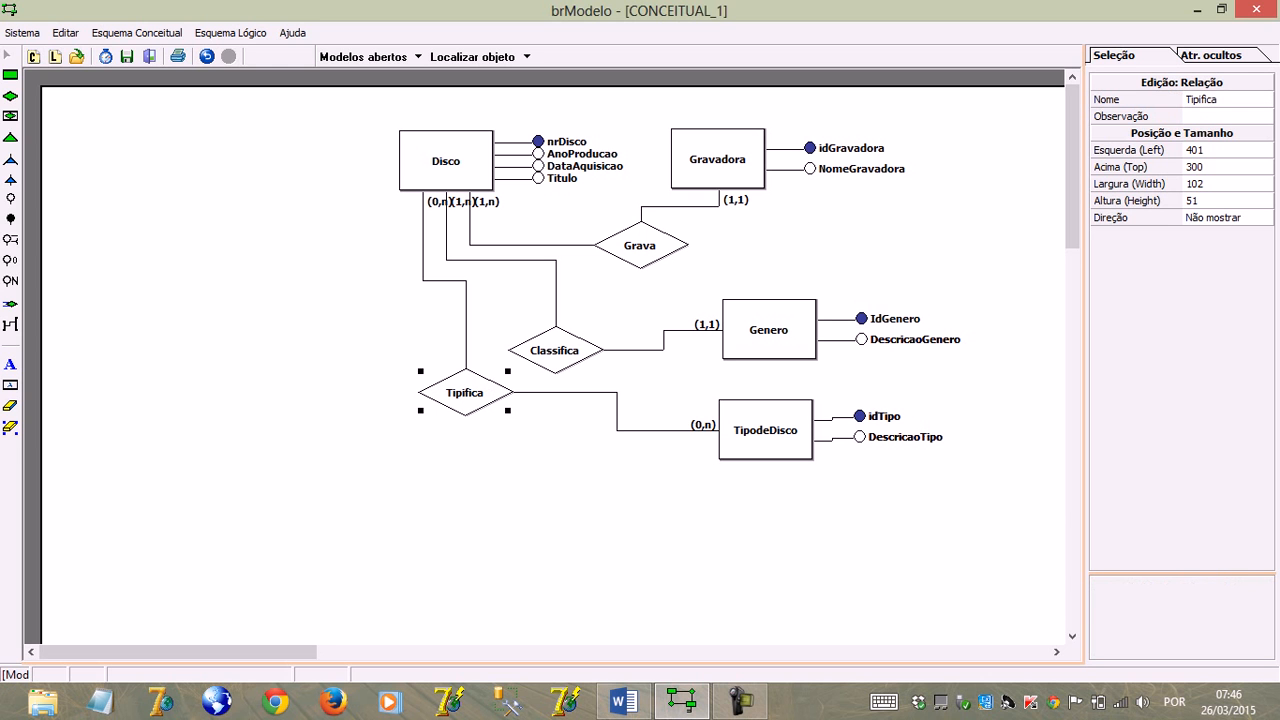
pyautogui.click(660, 470)
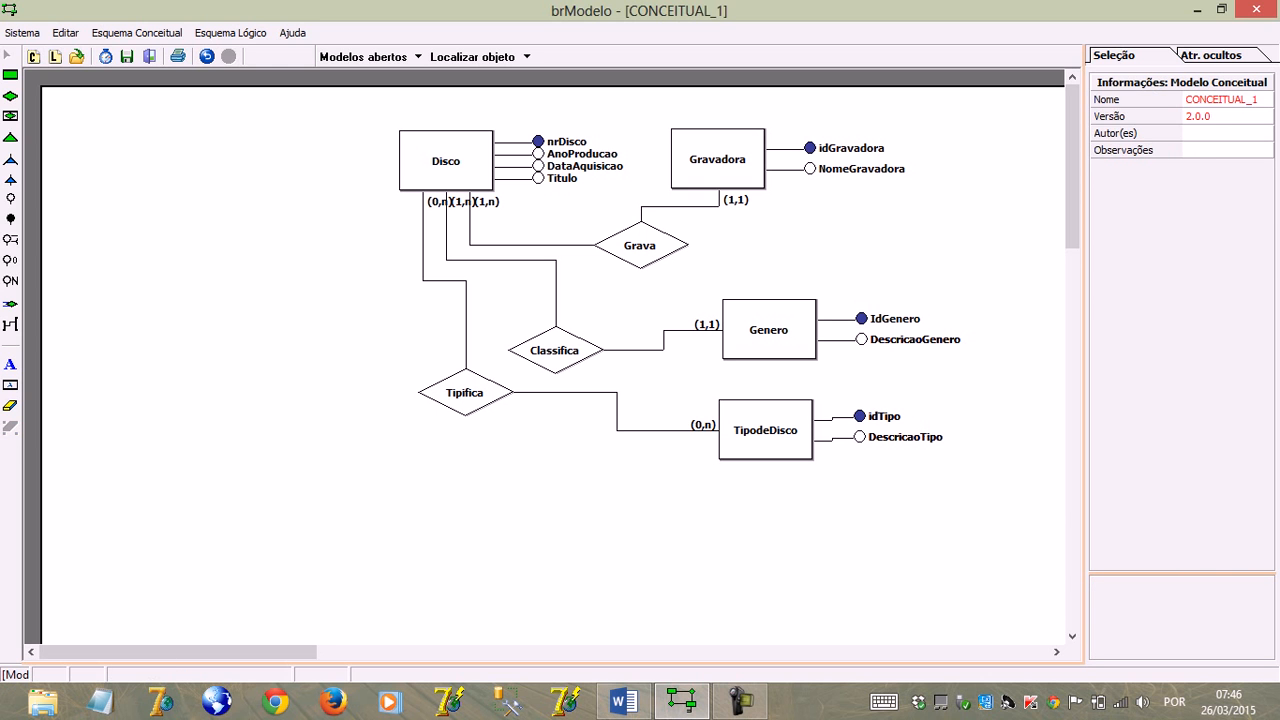
# Step: Set the cardinality on the TipodeDisco side of the Tipifica relationship to (1,1)
pyautogui.click(701, 425)
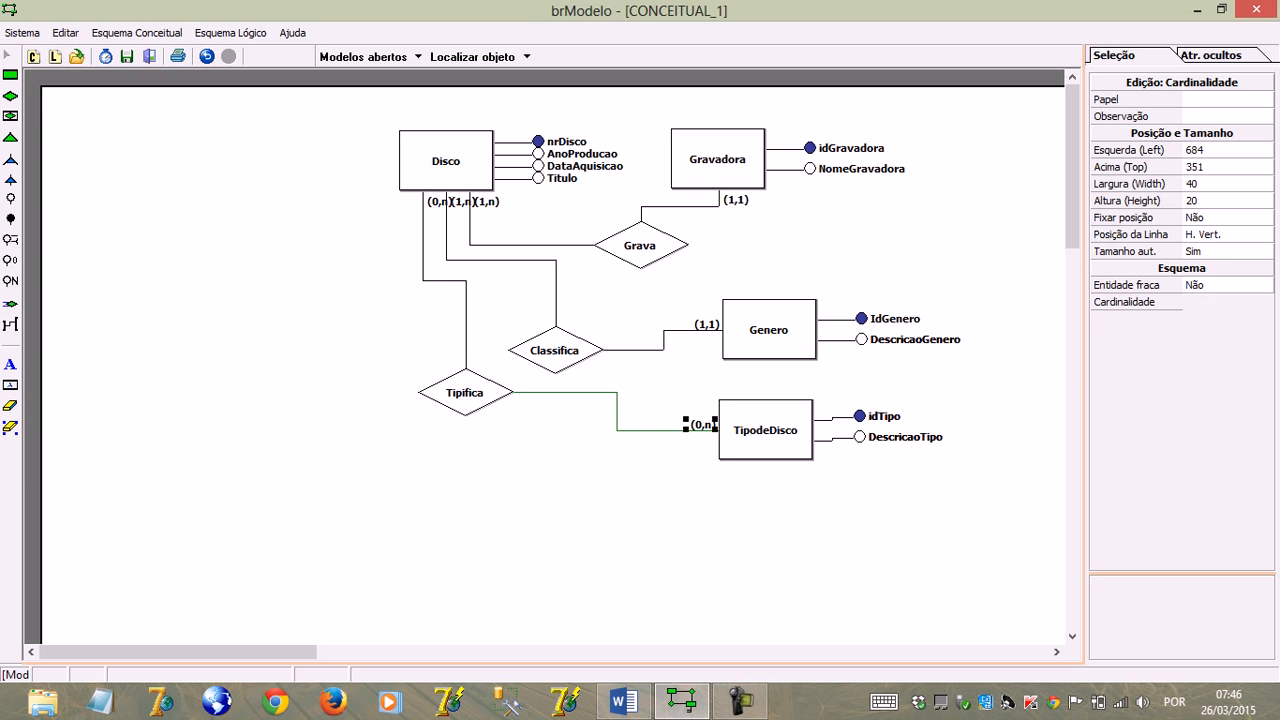
pyautogui.click(1228, 301)
pyautogui.click(1268, 301)
pyautogui.click(1200, 329)
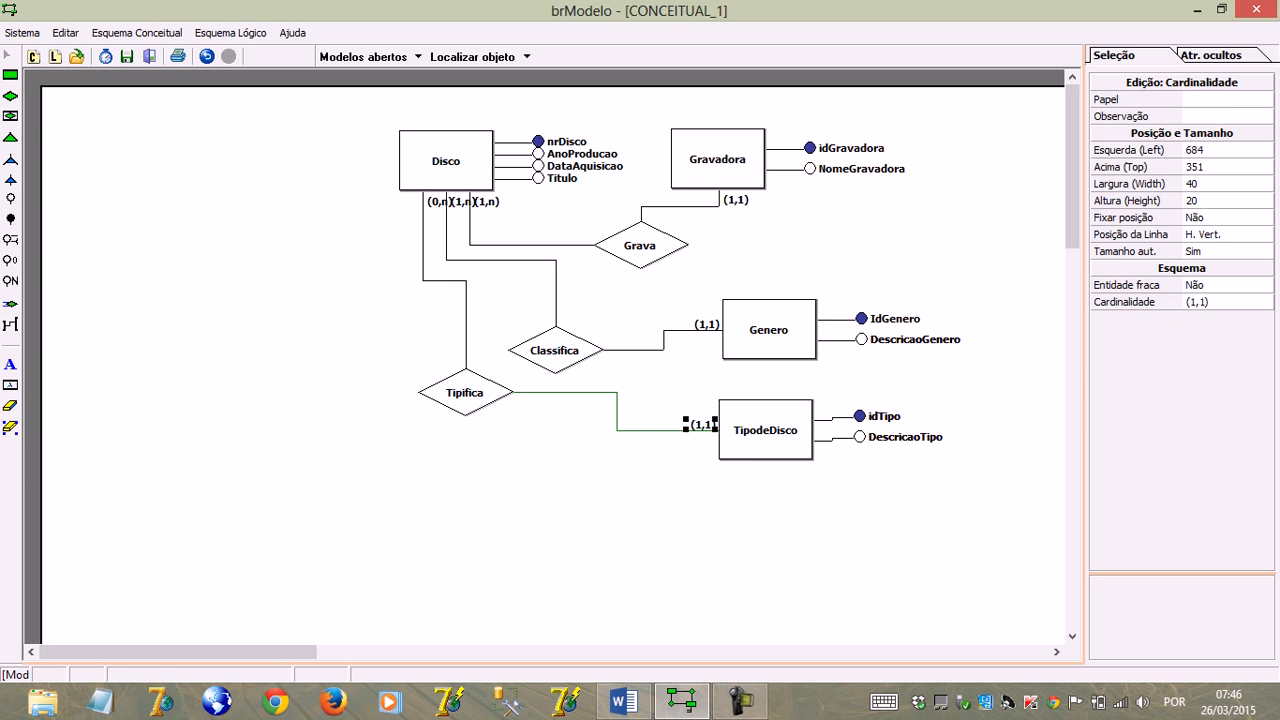
pyautogui.press('Escape')
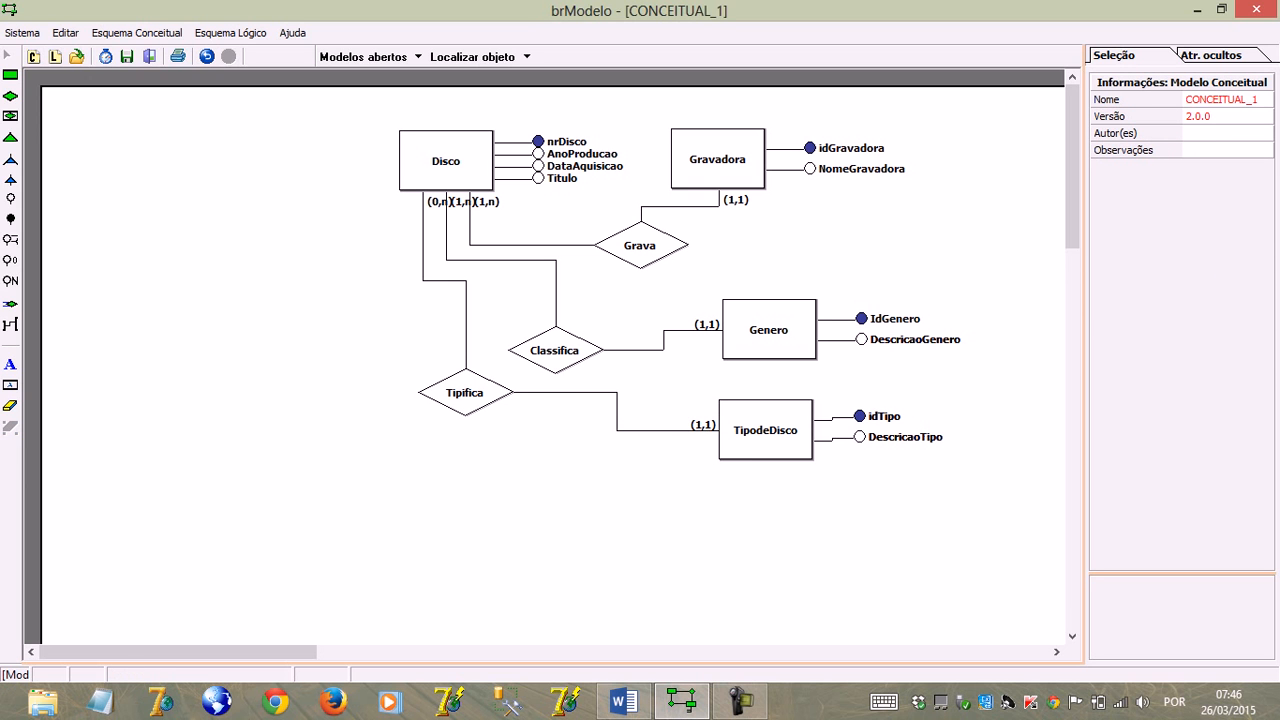
# Step: Set the cardinality on the Disco side of Tipifica to (1,n), and shift the Tipifica and Classifica diamonds slightly down and left
pyautogui.click(437, 201)
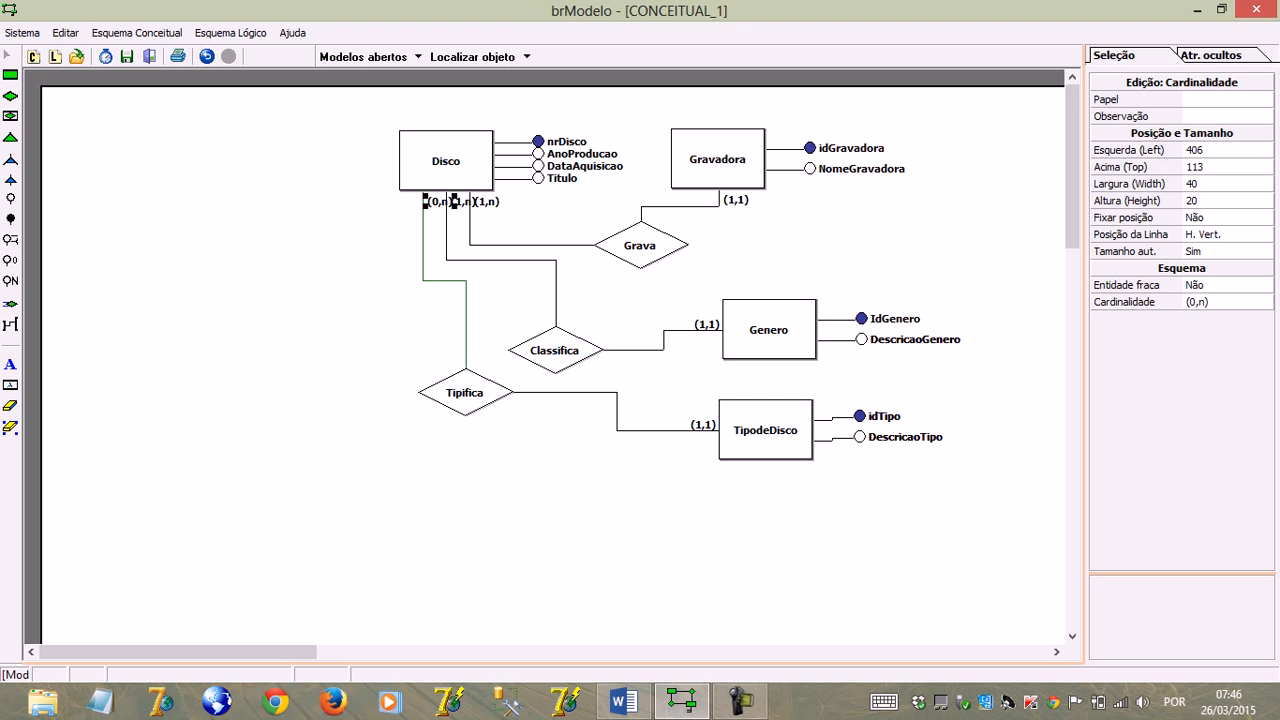
pyautogui.click(1228, 302)
pyautogui.click(1263, 303)
pyautogui.press('Down')
pyautogui.press('Down')
pyautogui.press('Return')
pyautogui.moveTo(465, 392); pyautogui.dragTo(437, 403)
pyautogui.moveTo(555, 350); pyautogui.dragTo(547, 366)
# Step: Switch to the Word document and review the requirements on artists, music tracks, songs and discs for the remaining entities
pyautogui.click(622, 701)
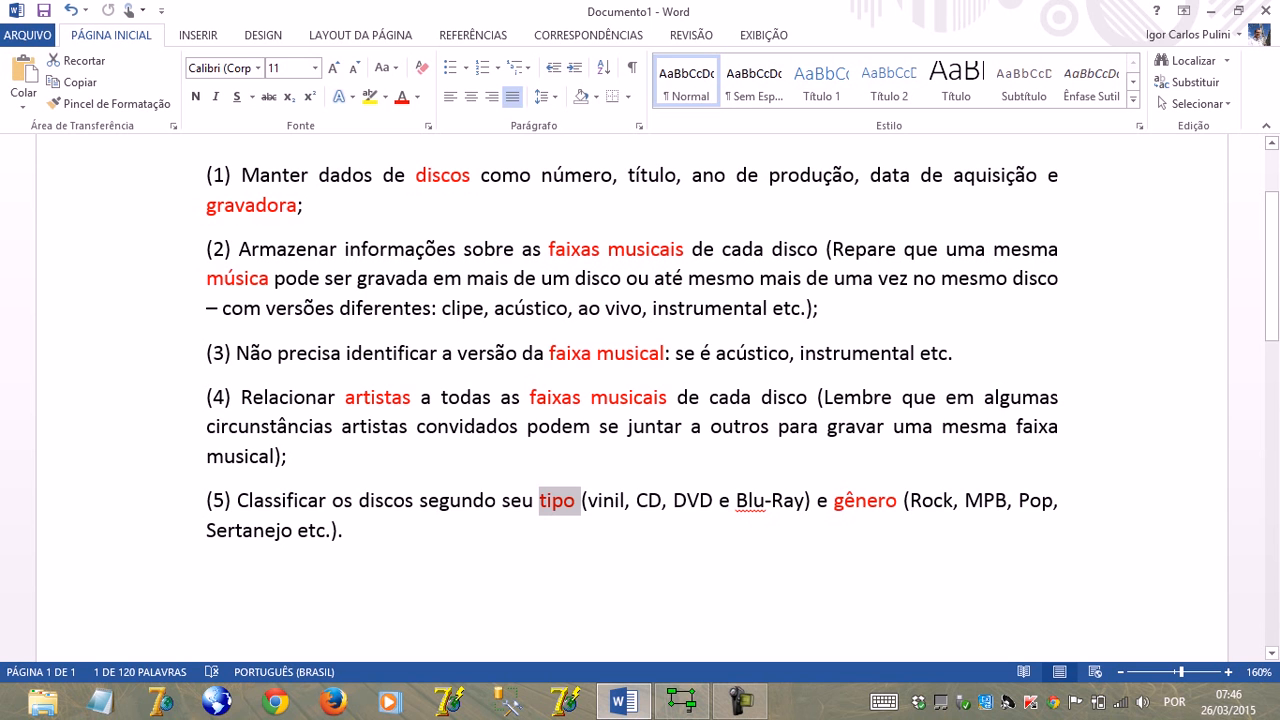
pyautogui.doubleClick(378, 397)
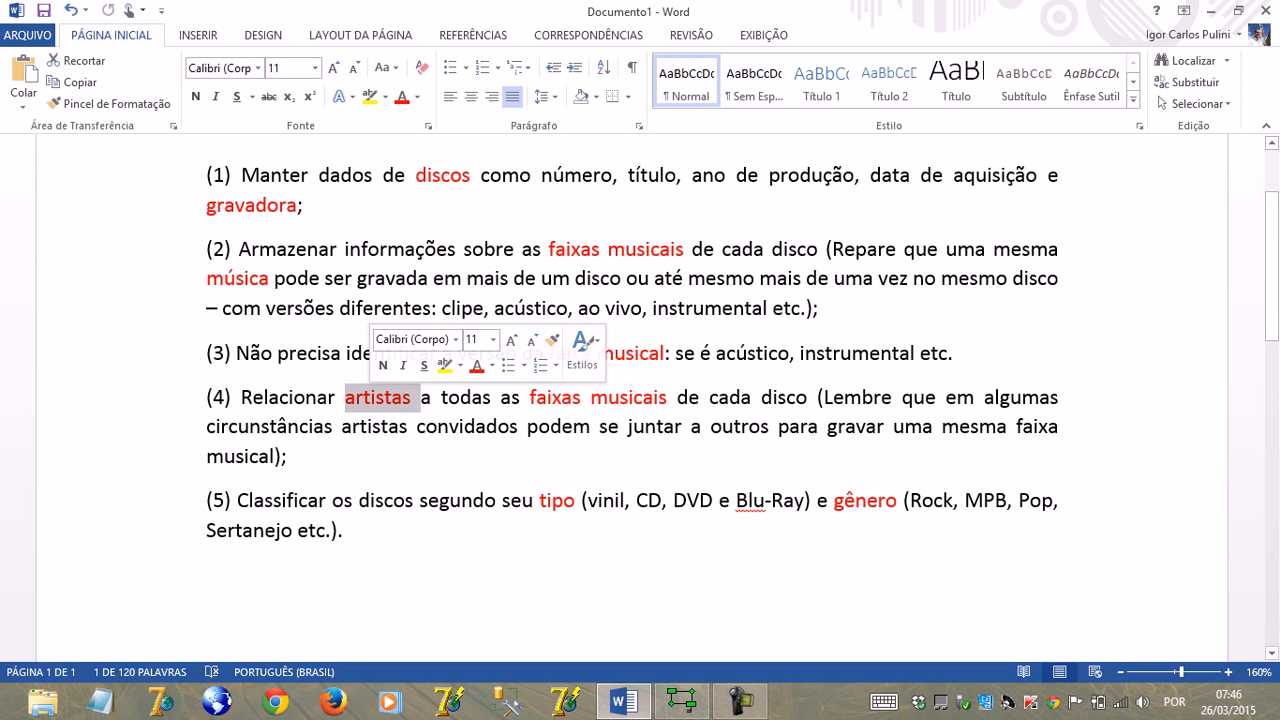
pyautogui.click(620, 397)
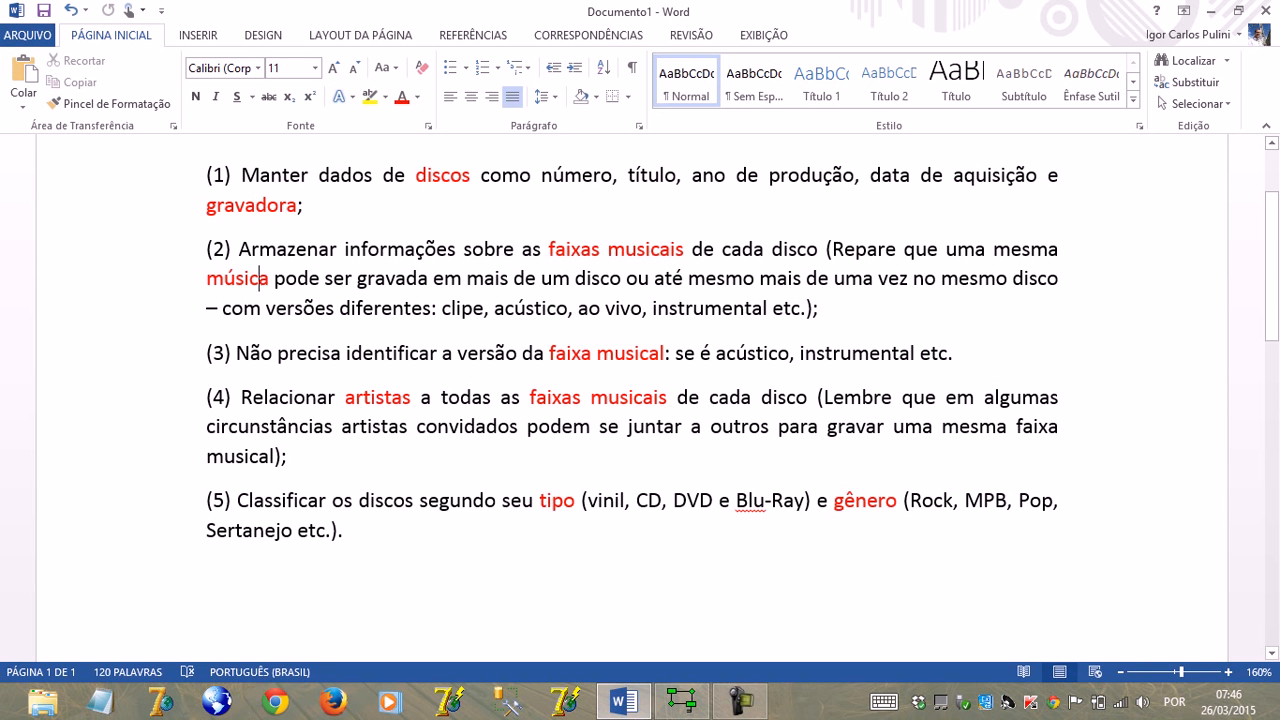
pyautogui.doubleClick(238, 278)
pyautogui.click(355, 397)
pyautogui.doubleClick(355, 397)
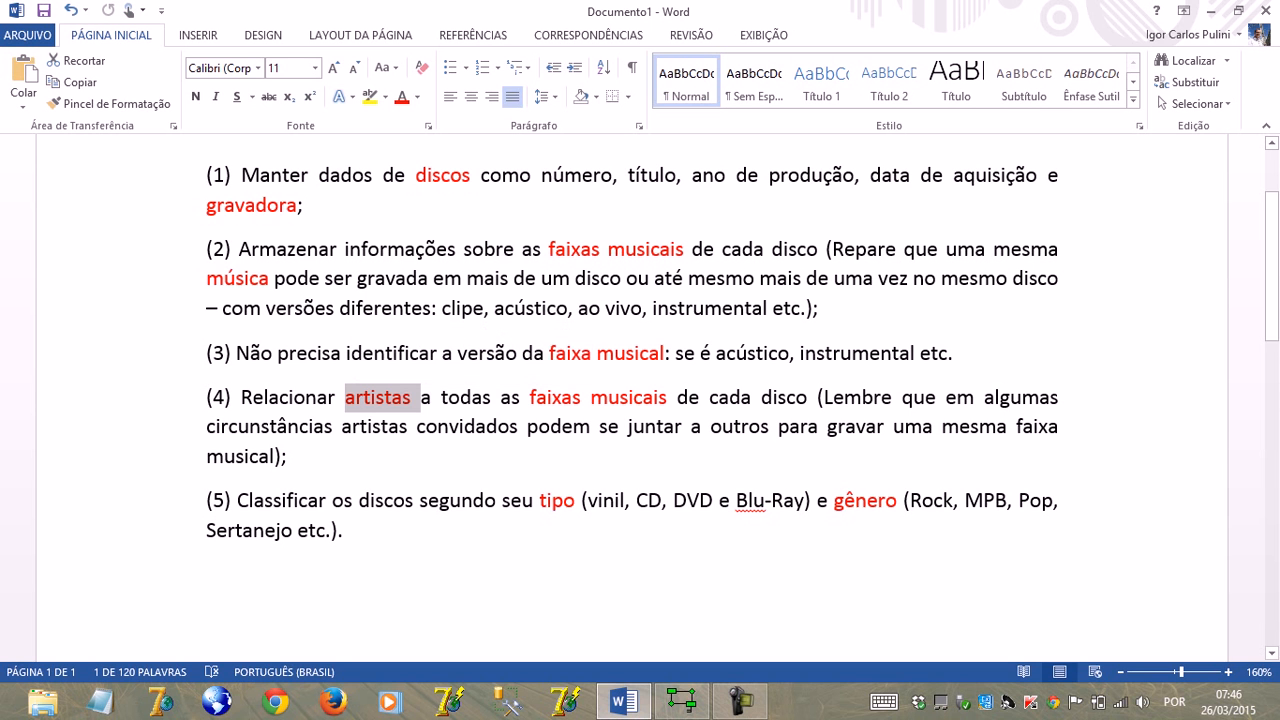
pyautogui.click(600, 249)
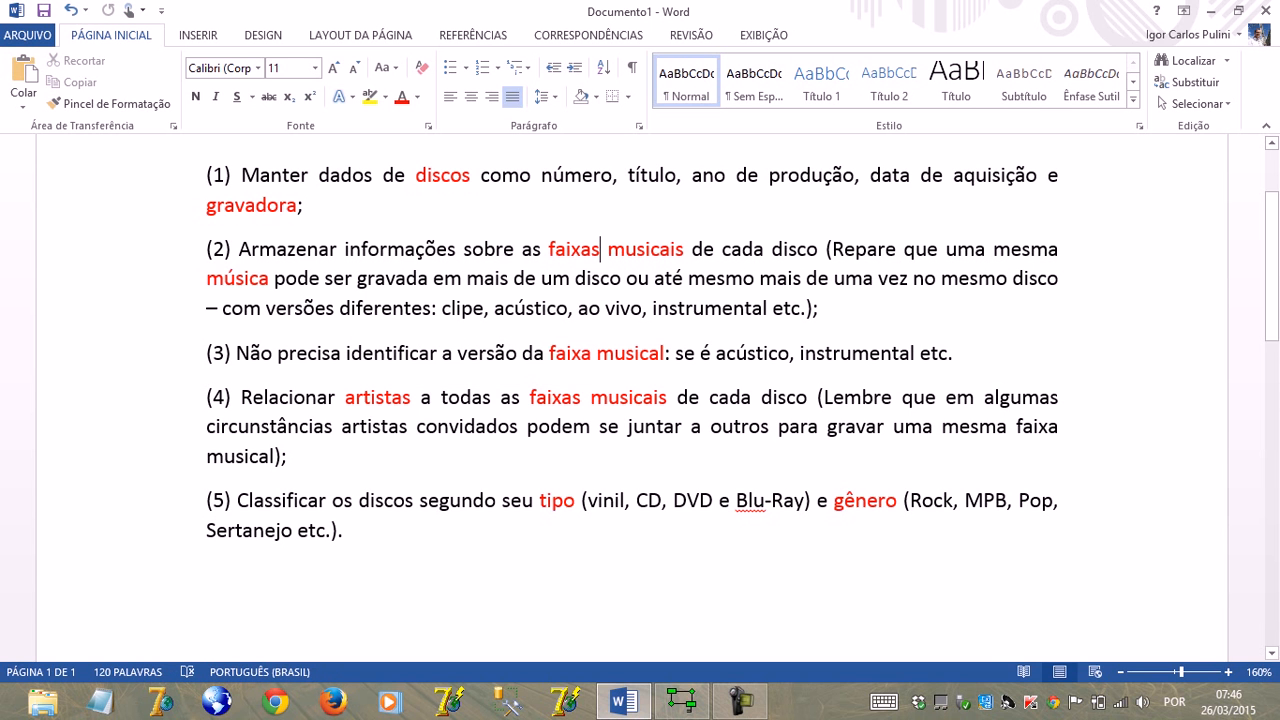
pyautogui.click(440, 176)
pyautogui.click(371, 397)
pyautogui.click(236, 278)
pyautogui.click(260, 278)
# Step: Switch back to brModelo and add an entity named "Musica" in the free area below and left of Disco
pyautogui.hotkey('alt', 'Tab')
pyautogui.press('Escape')
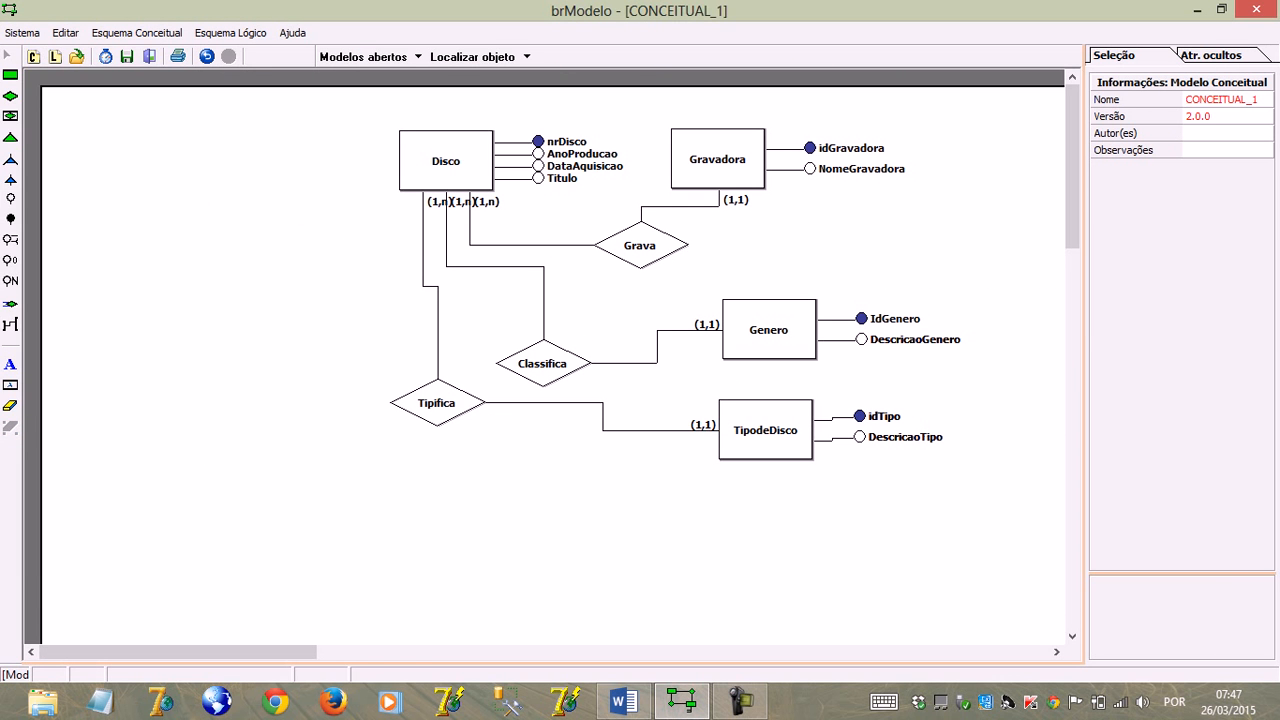
pyautogui.click(10, 76)
pyautogui.click(105, 277)
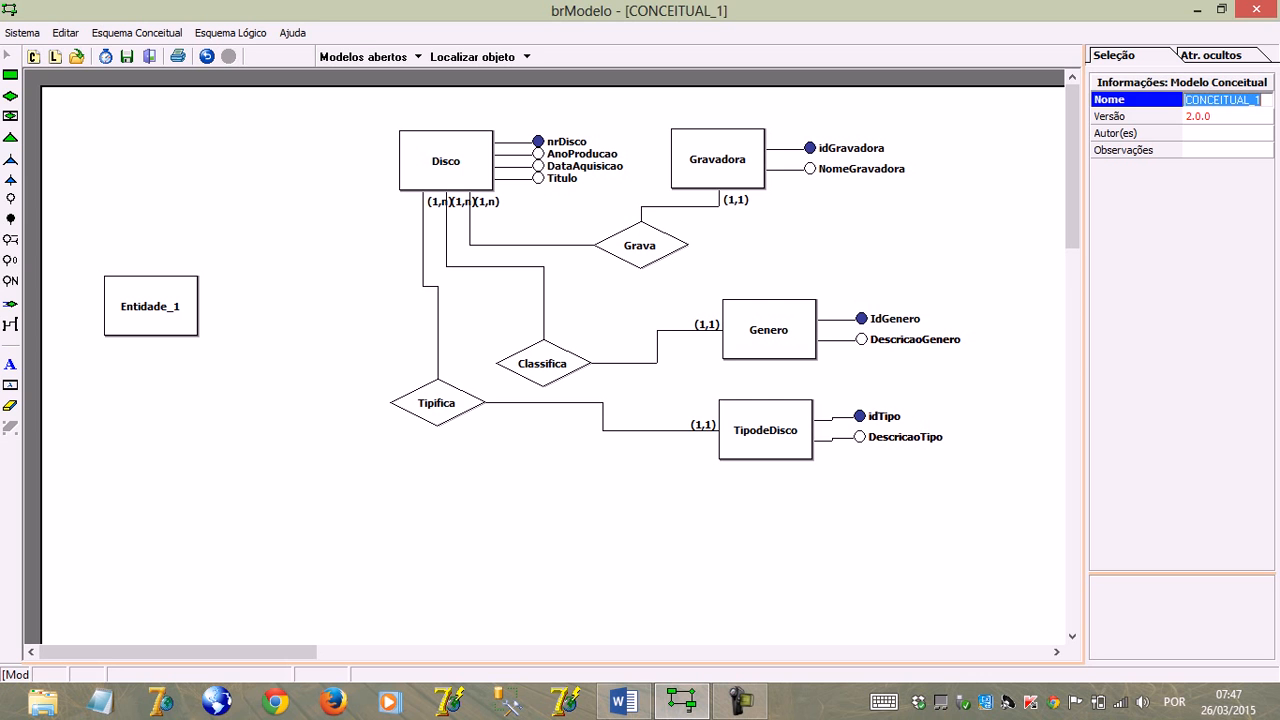
pyautogui.click(150, 306)
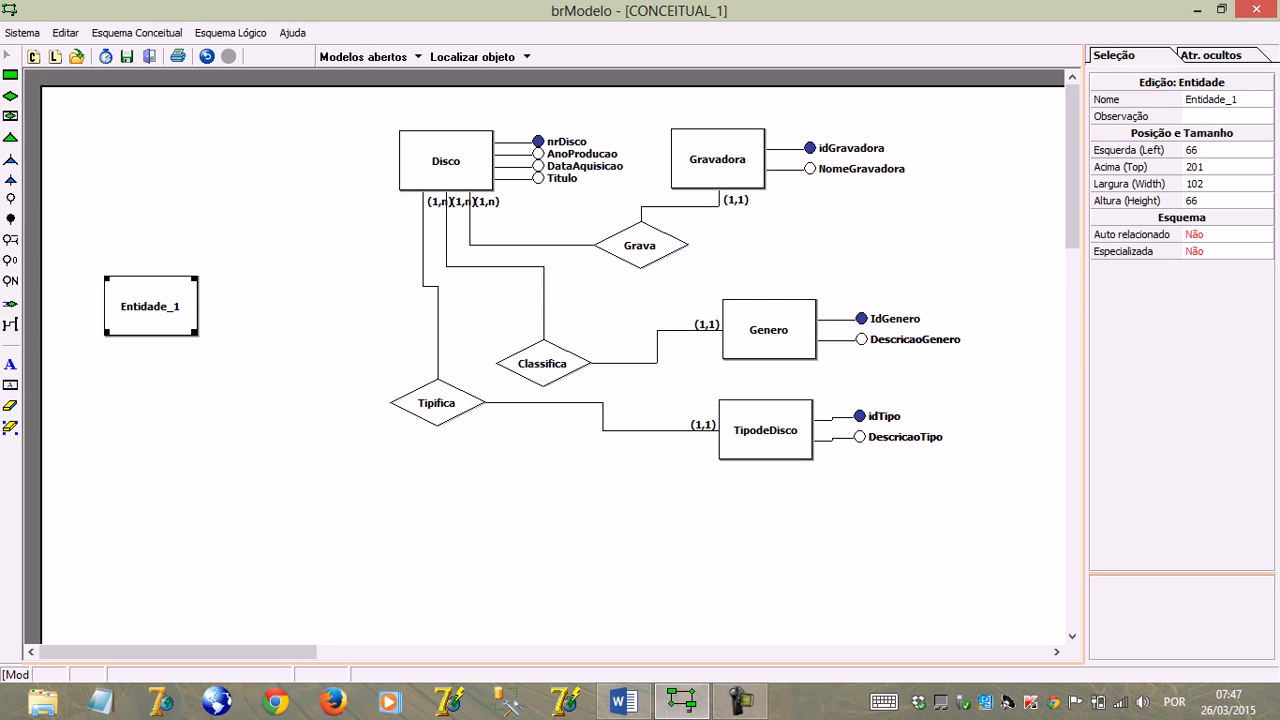
pyautogui.click(1212, 100)
pyautogui.write('Ms')
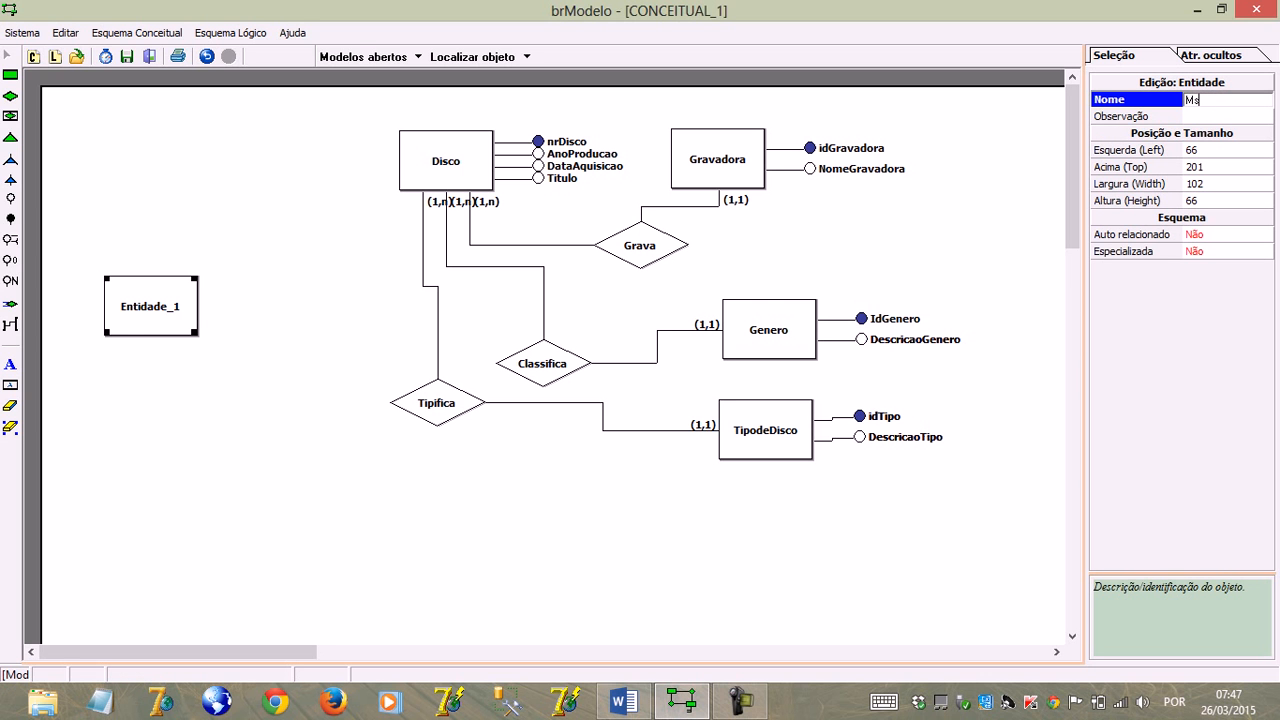
pyautogui.press('BackSpace')
pyautogui.write('usica')
pyautogui.press('Return')
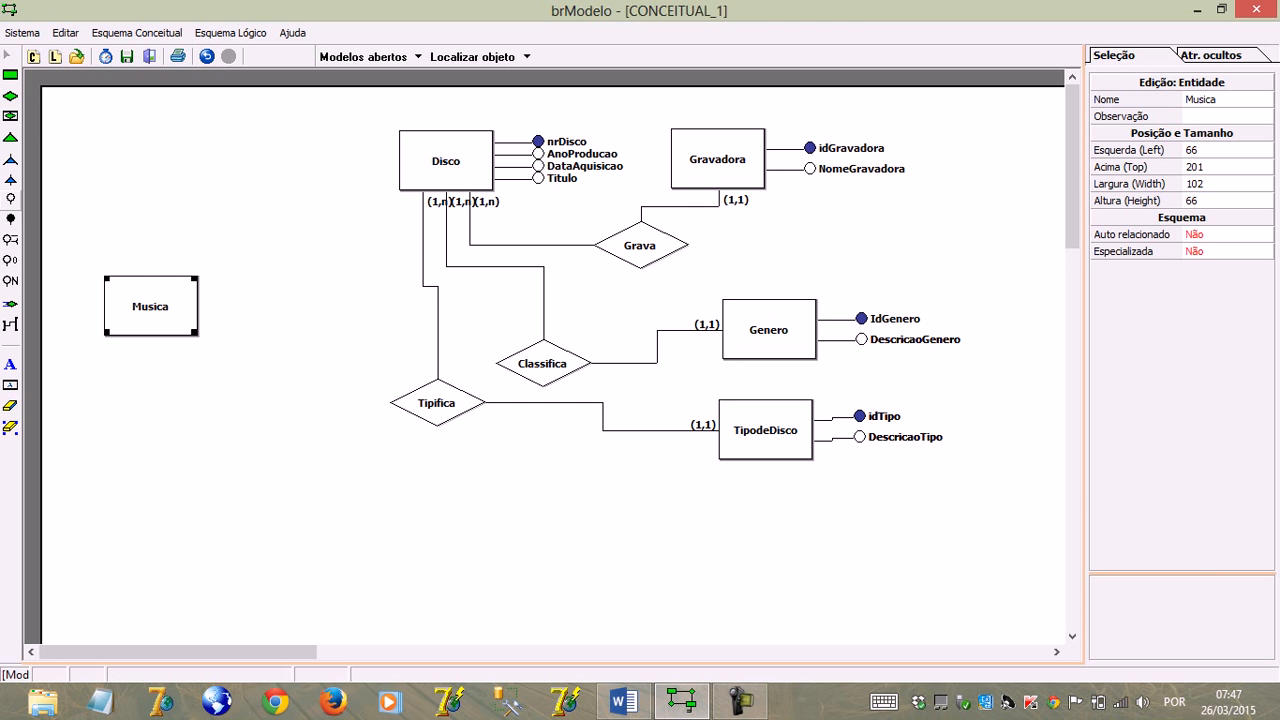
# Step: Give the Musica entity an identifier attribute and a plain attribute, and name the identifier "nrMusica"
pyautogui.click(150, 306)
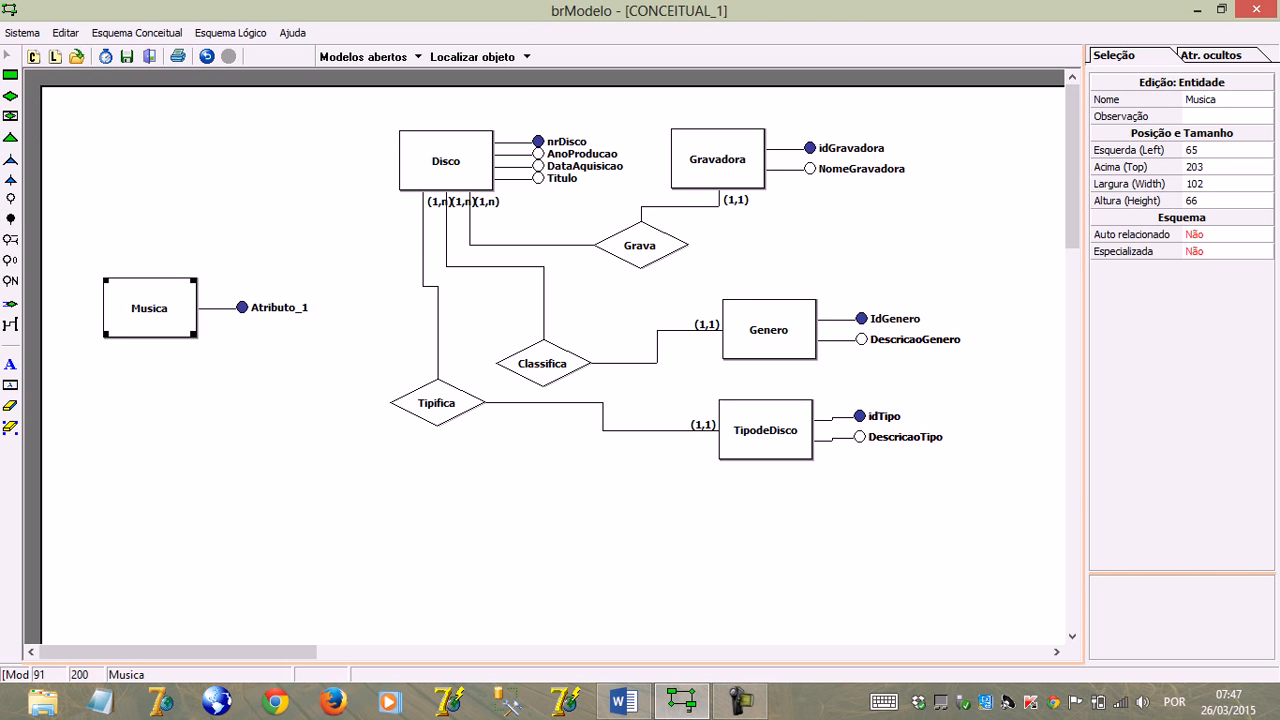
pyautogui.click(10, 198)
pyautogui.click(150, 306)
pyautogui.click(270, 297)
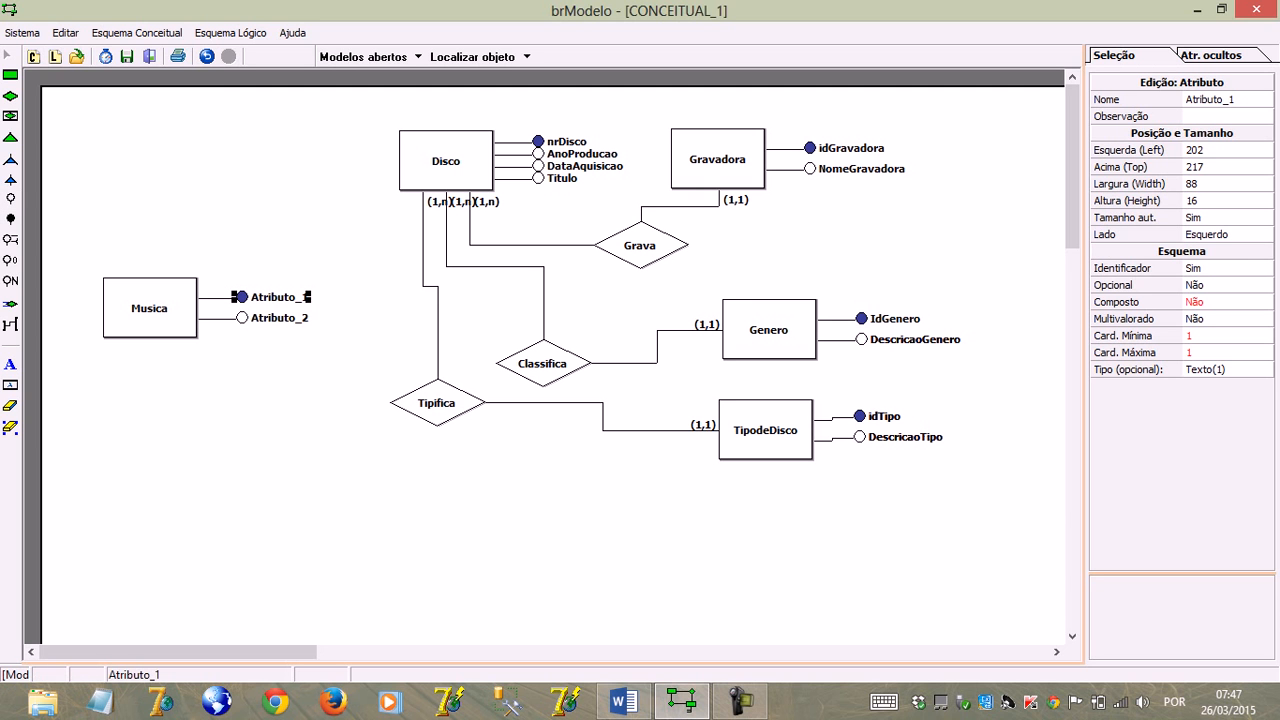
pyautogui.click(1198, 100)
pyautogui.write('nrMus')
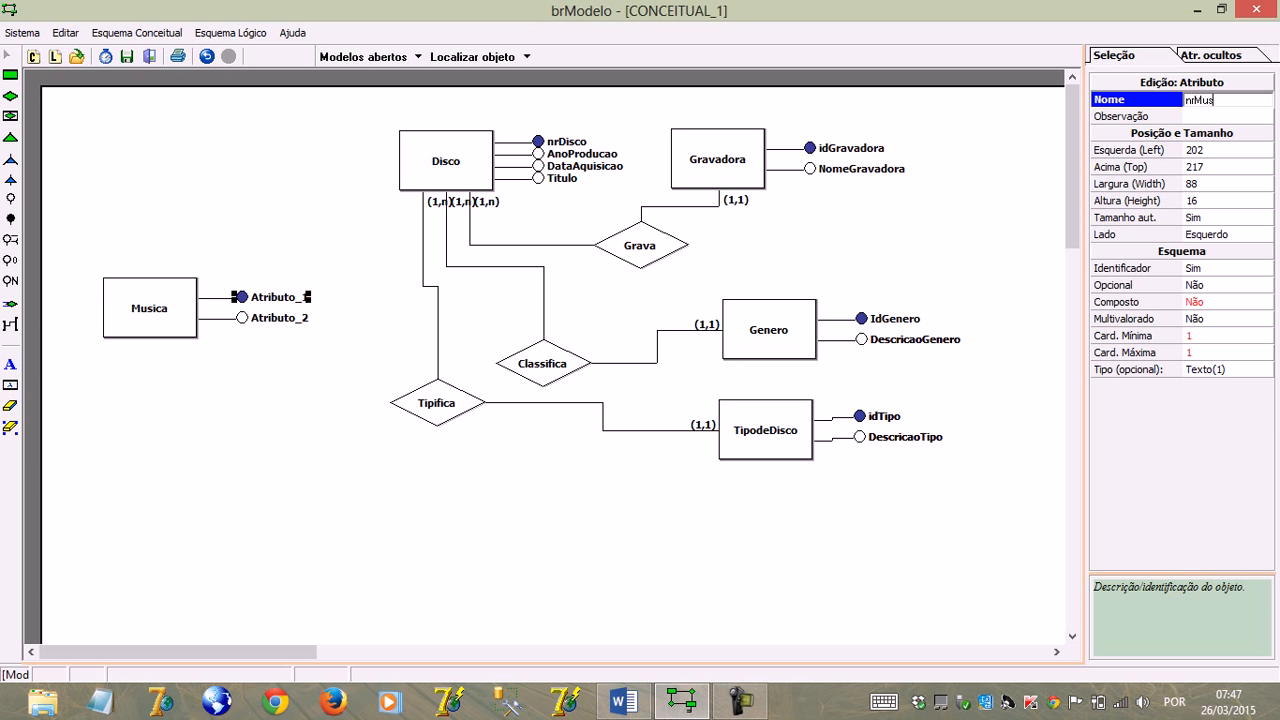
pyautogui.write('ica')
pyautogui.press('Return')
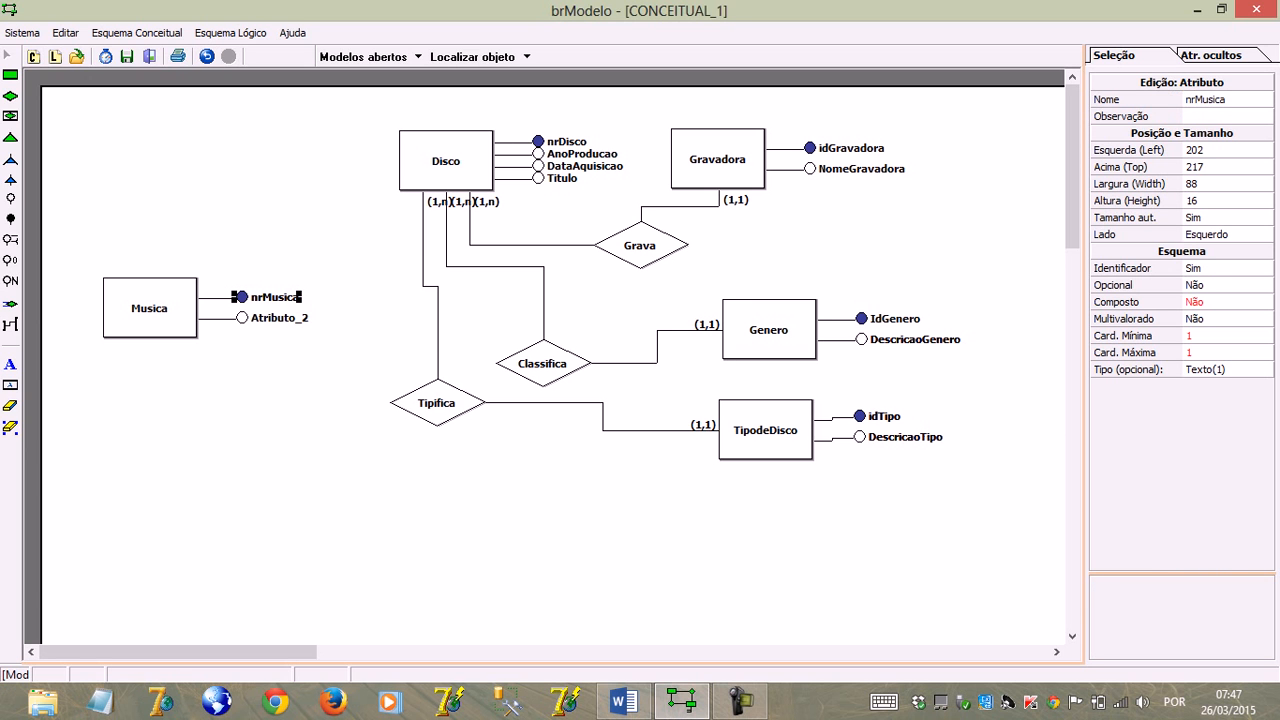
# Step: Rename Musica's plain attribute as "TituloMusica"
pyautogui.click(270, 317)
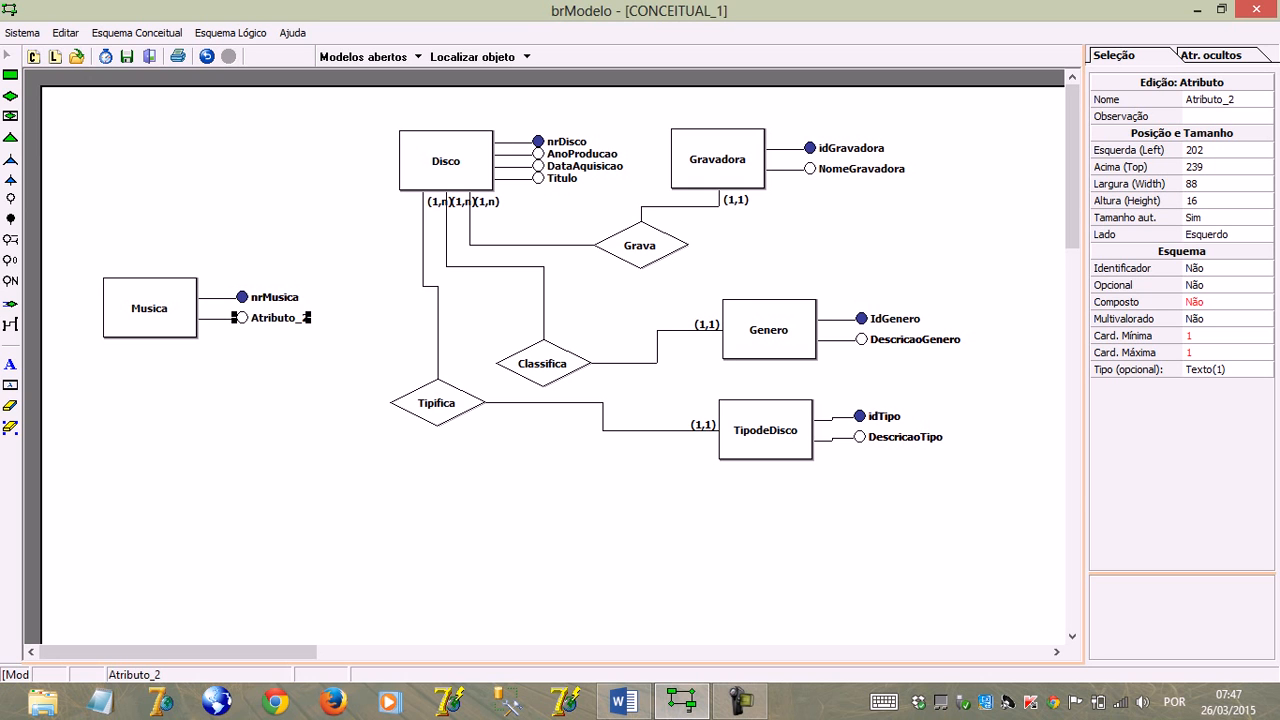
pyautogui.write('Tuyo')
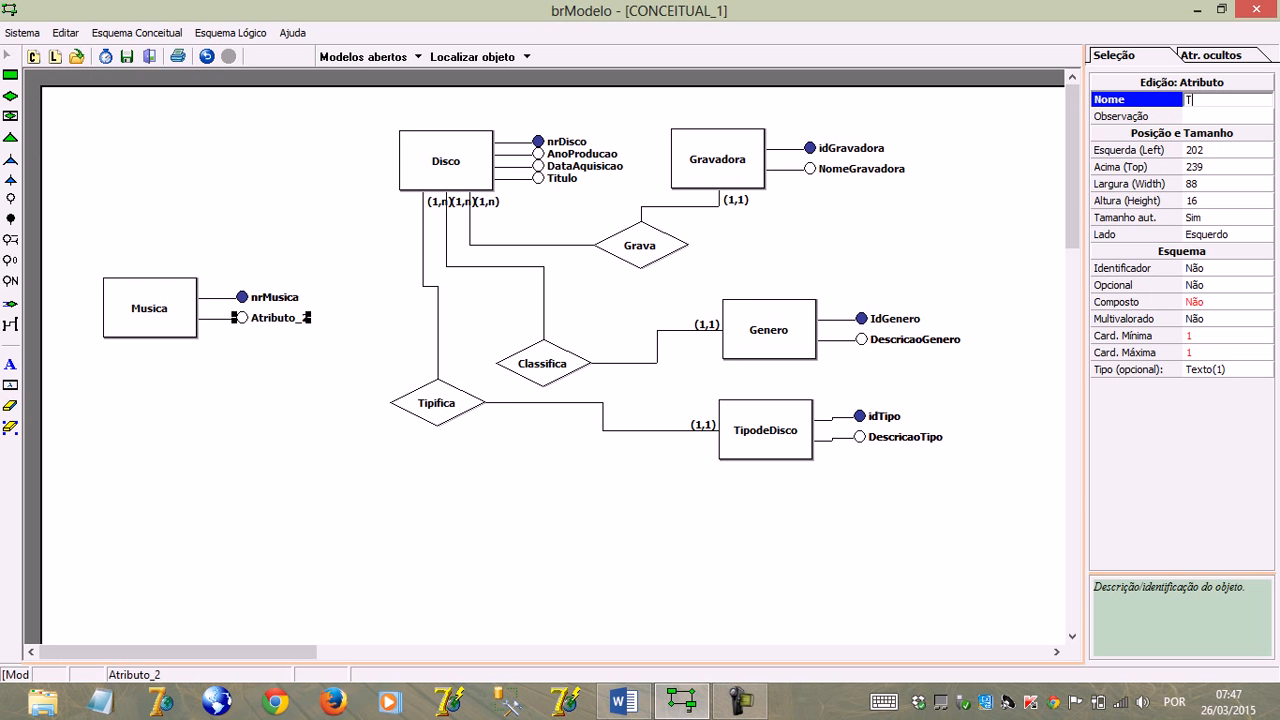
pyautogui.press('BackSpace')
pyautogui.press('BackSpace')
pyautogui.write('t')
pyautogui.press('BackSpace')
pyautogui.press('BackSpace')
pyautogui.write('ituloMusica')
pyautogui.press('Return')
pyautogui.press('Escape')
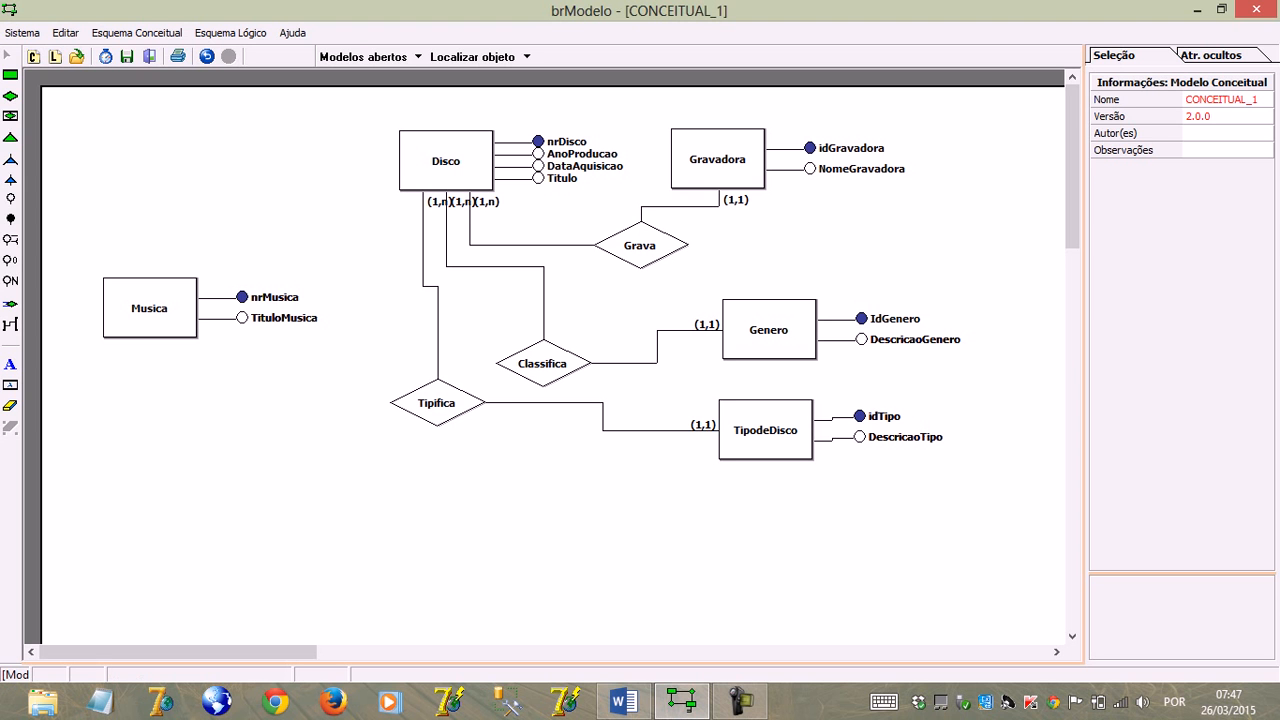
# Step: Move Musica with its attributes to the free area below Tipifica, and add an entity named "Artista" to its left
pyautogui.moveTo(69, 222); pyautogui.dragTo(316, 374)
pyautogui.moveTo(150, 308); pyautogui.dragTo(363, 553)
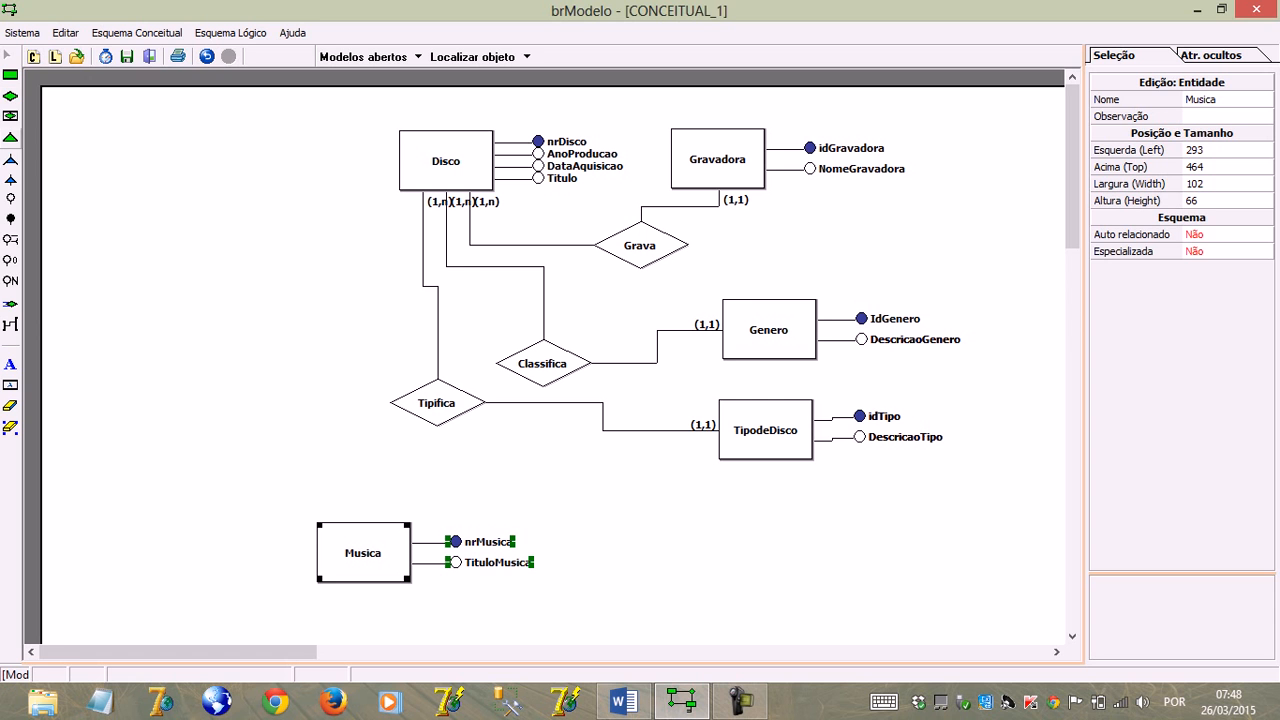
pyautogui.click(67, 471)
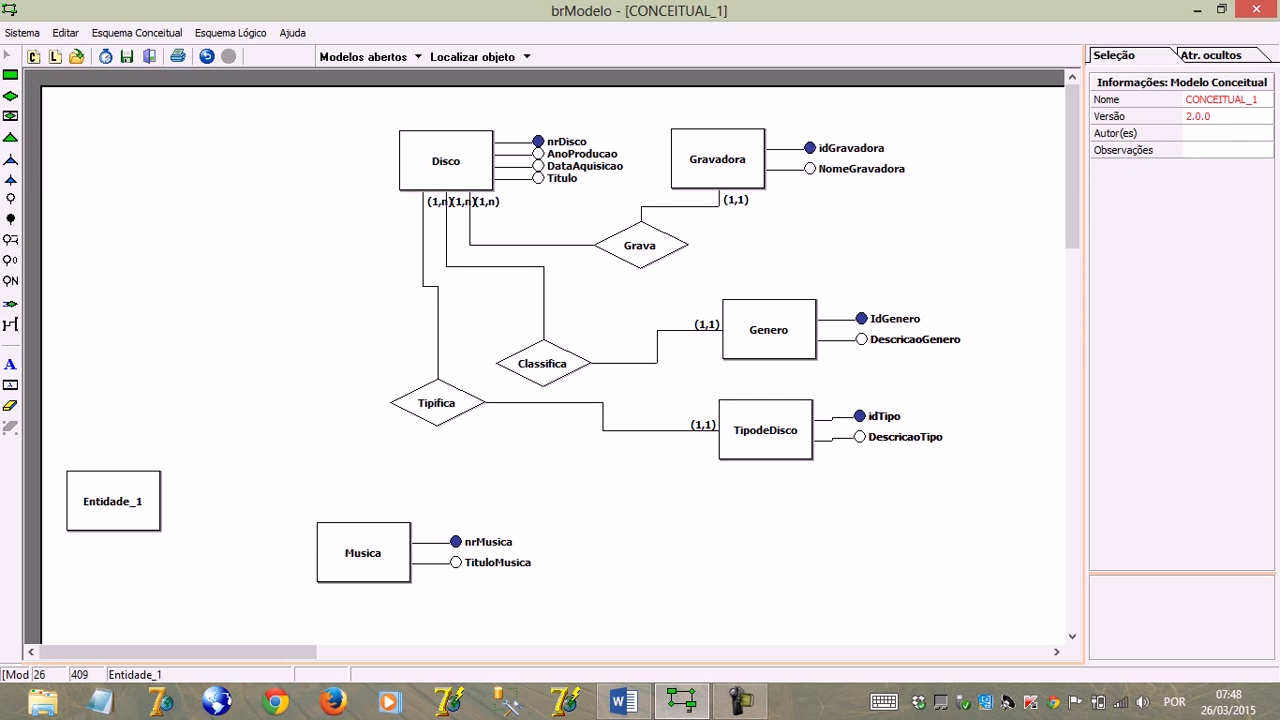
pyautogui.click(113, 501)
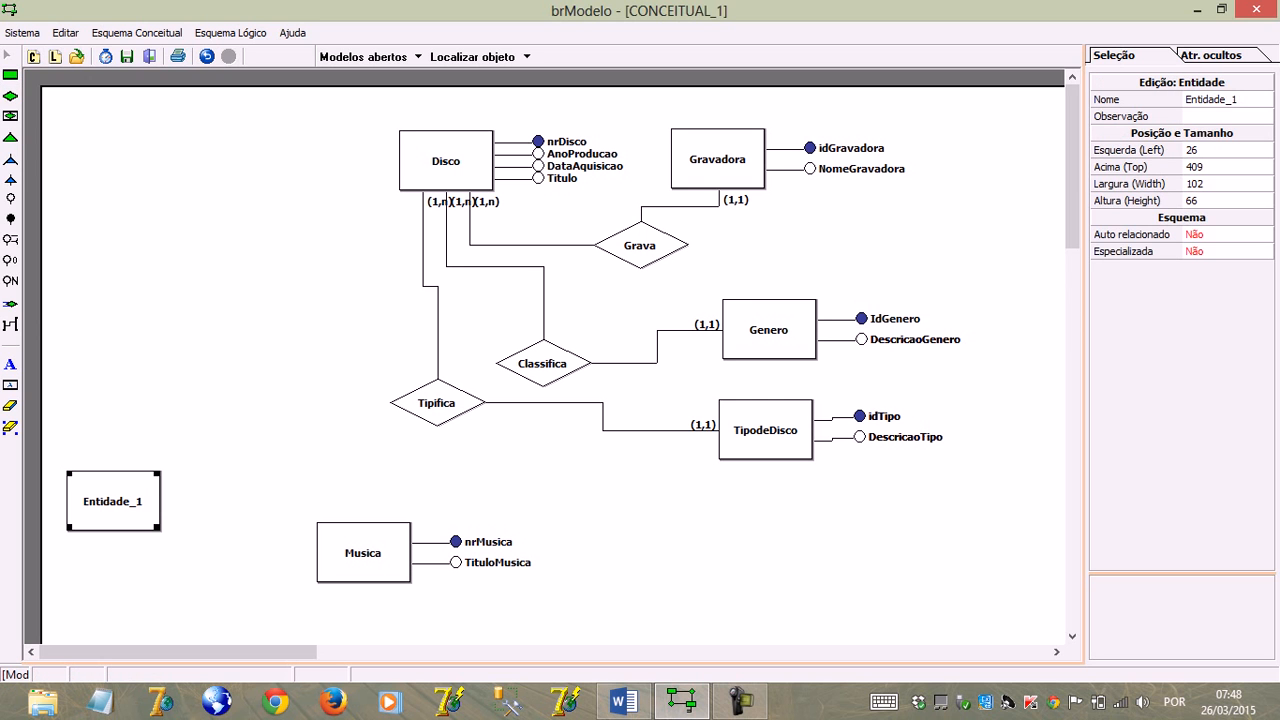
pyautogui.write('A')
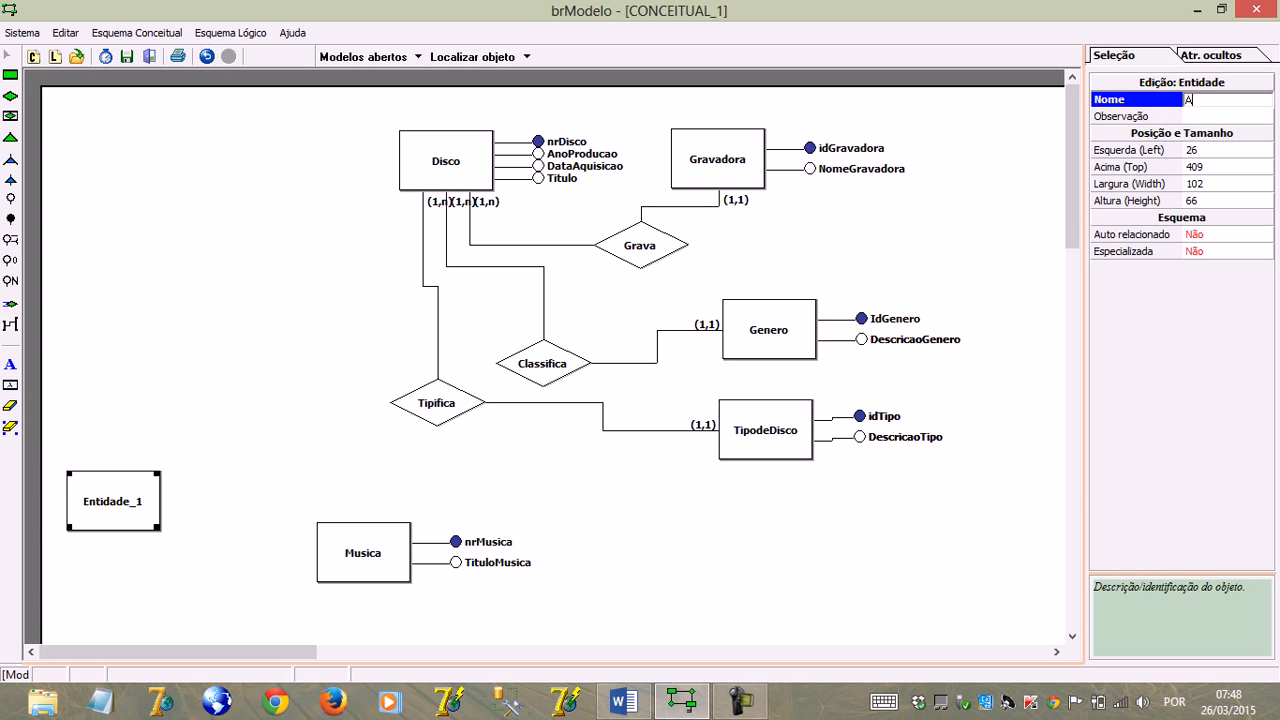
pyautogui.write('rtista')
pyautogui.press('Return')
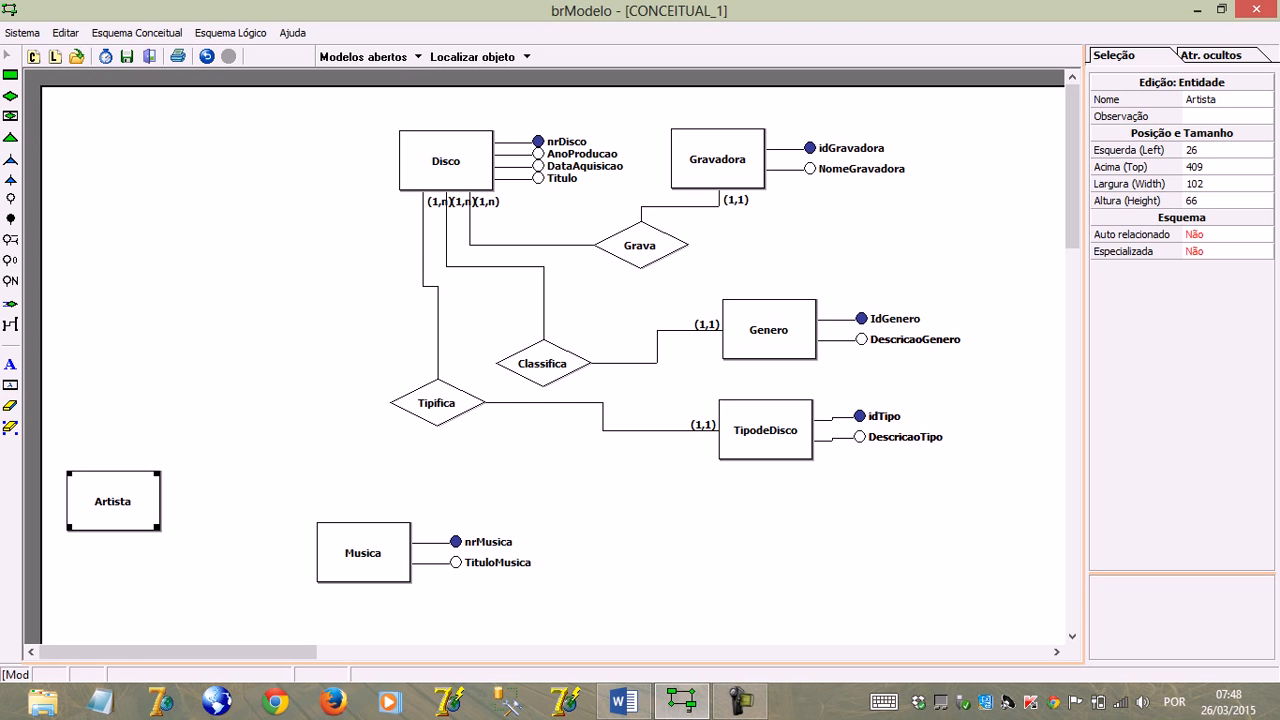
# Step: Give the Artista entity a plain attribute and an identifier attribute, and name the identifier "idArtista"
pyautogui.click(70, 485)
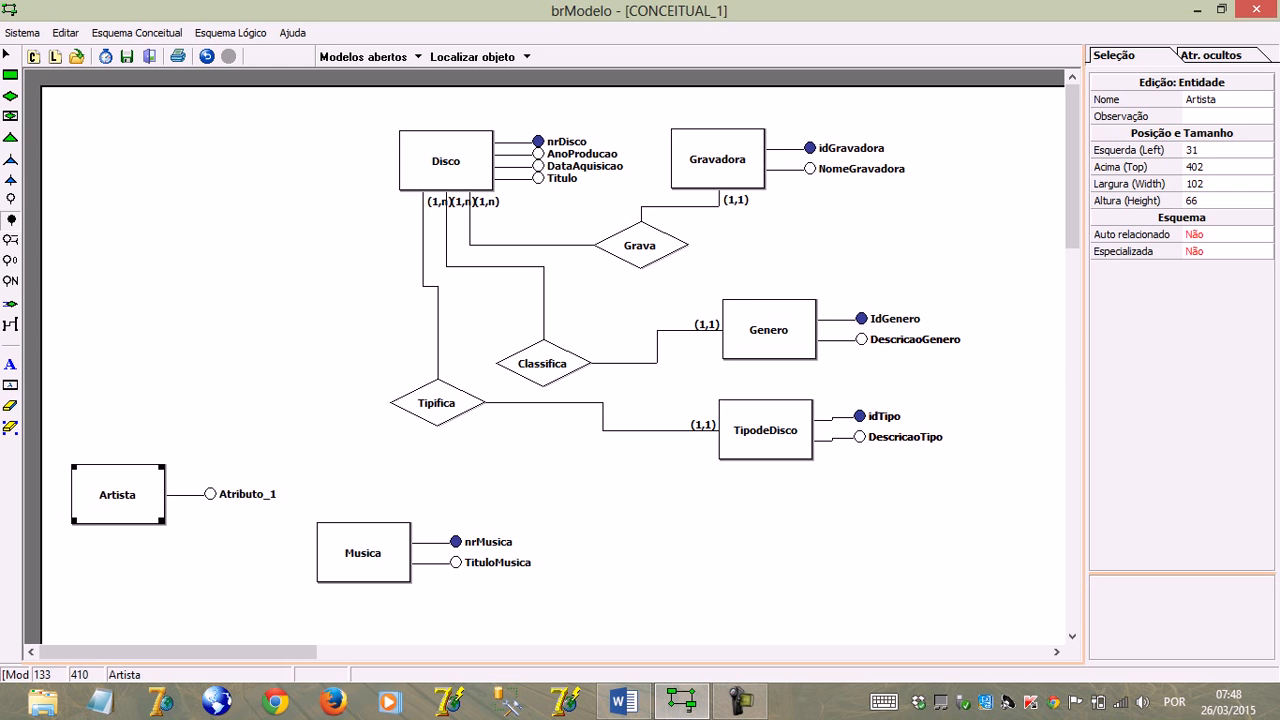
pyautogui.click(160, 475)
pyautogui.click(246, 505)
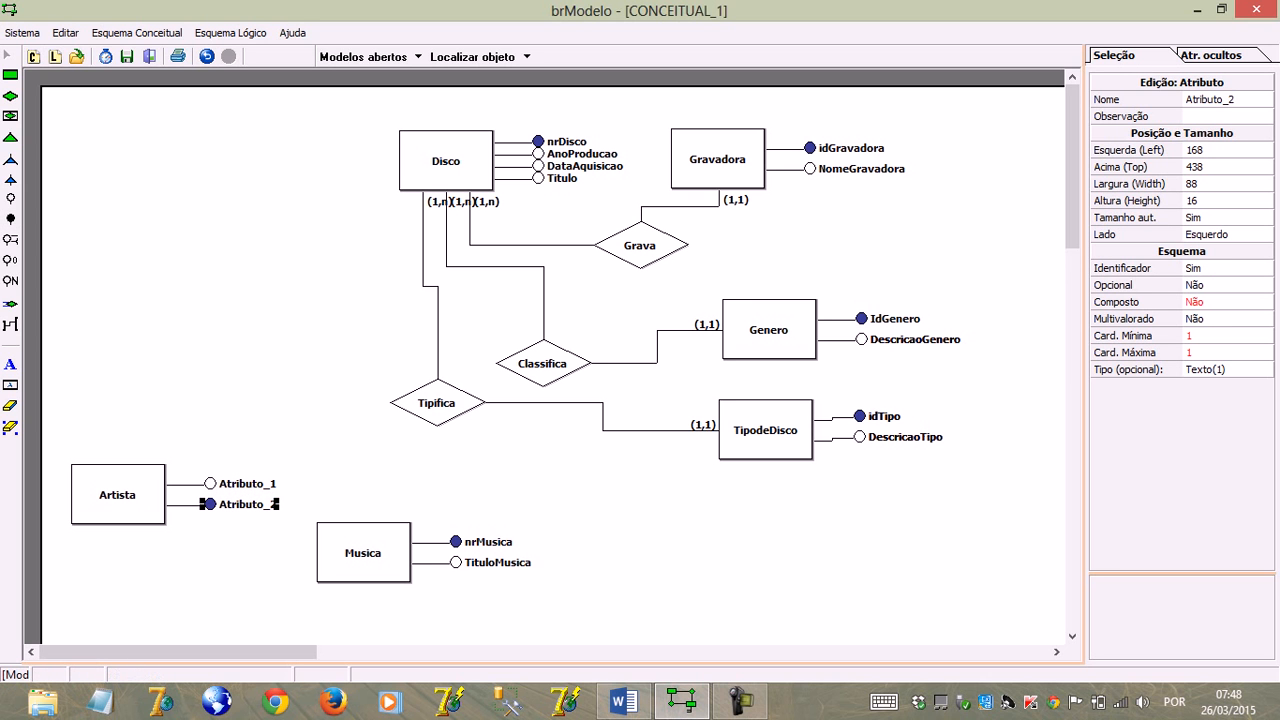
pyautogui.click(1210, 99)
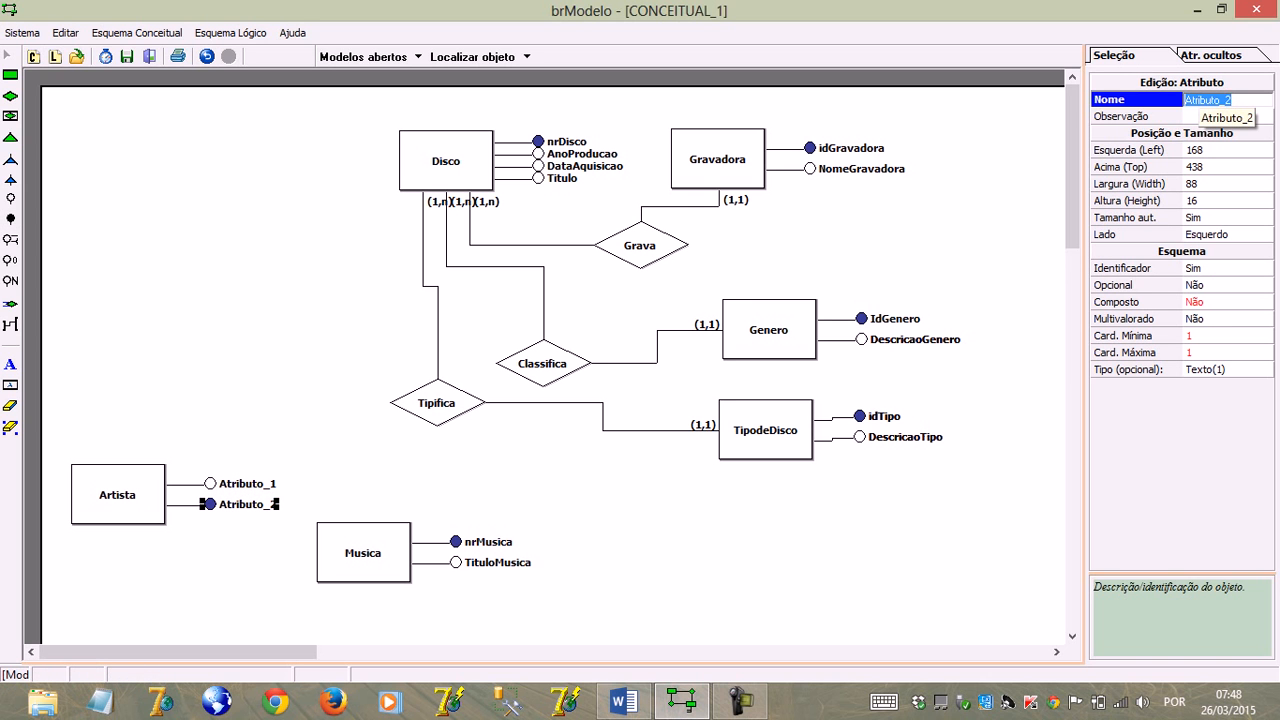
pyautogui.press('Delete')
pyautogui.write('idA')
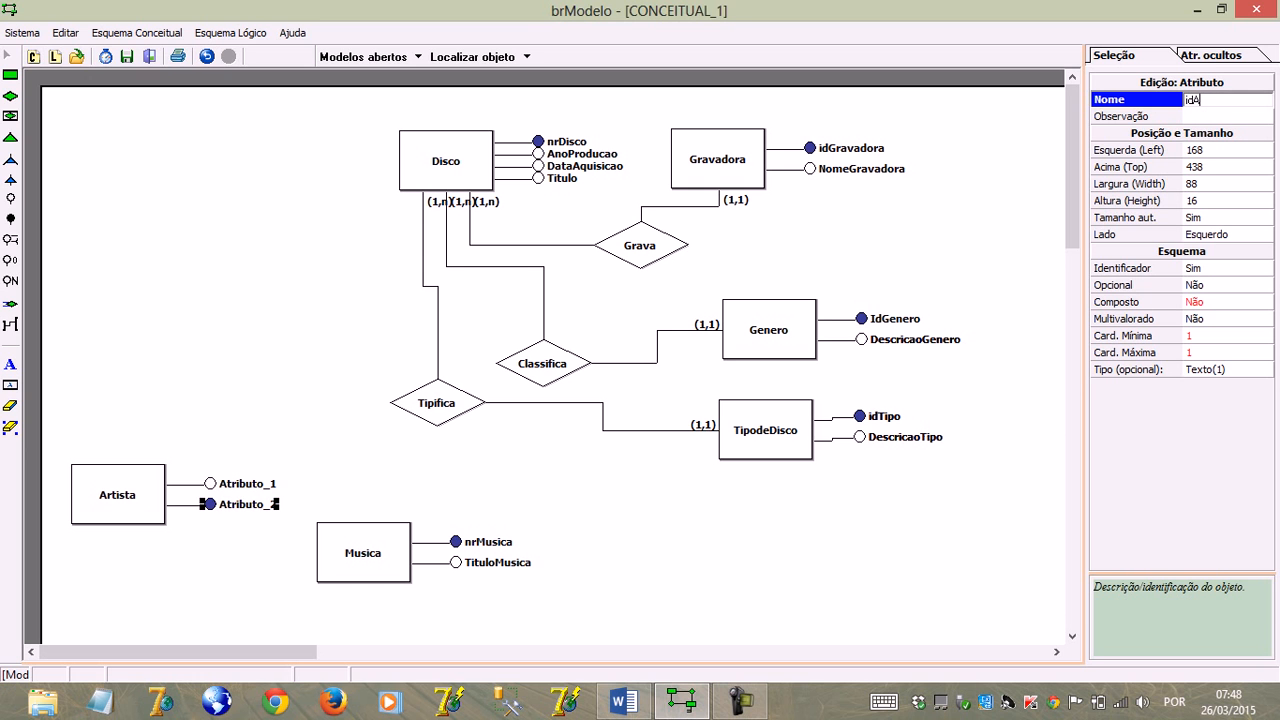
pyautogui.write('rtista')
pyautogui.press('Return')
# Step: Rename Artista's plain attribute as "NomeArtista"
pyautogui.click(245, 484)
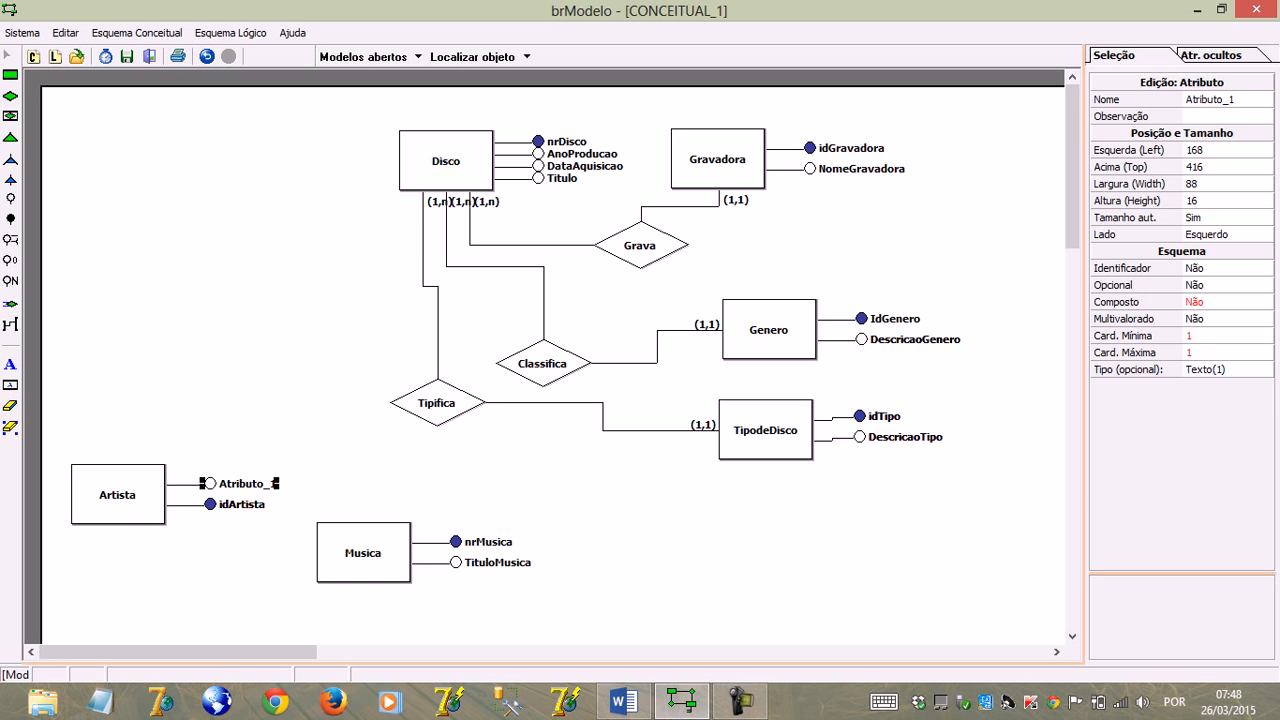
pyautogui.click(1226, 100)
pyautogui.write('Nome')
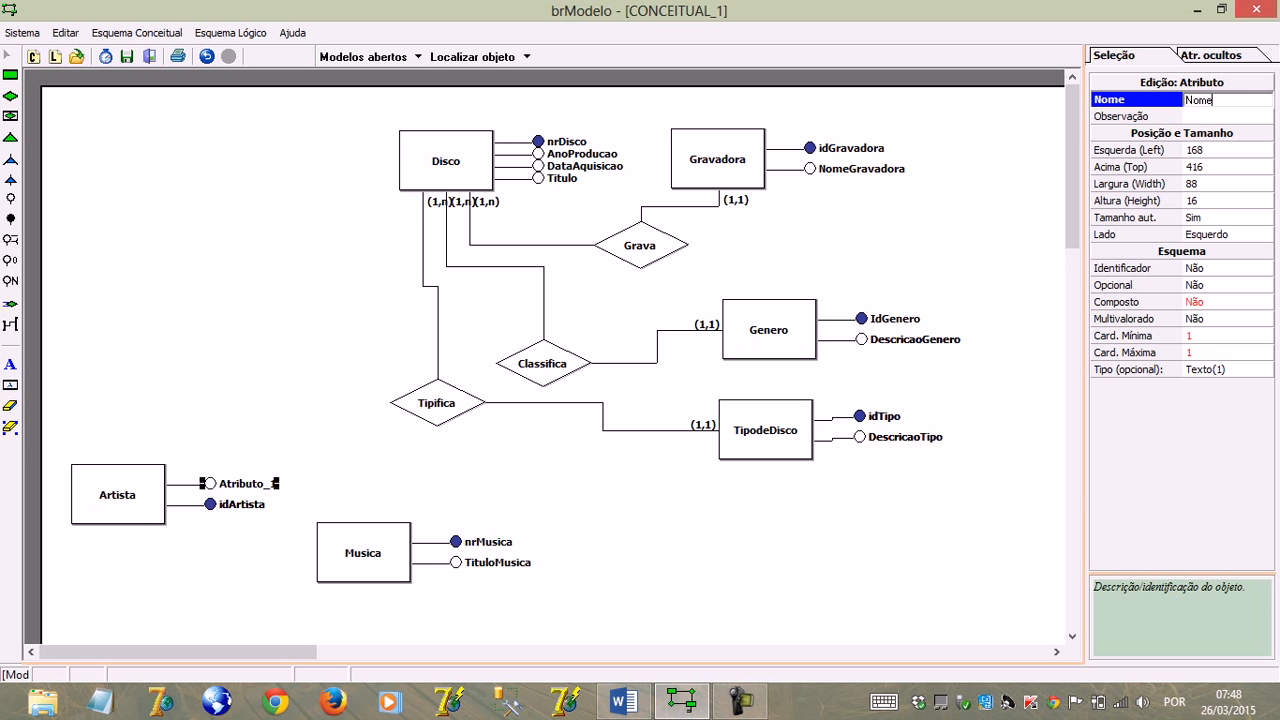
pyautogui.write('Artista')
pyautogui.press('Return')
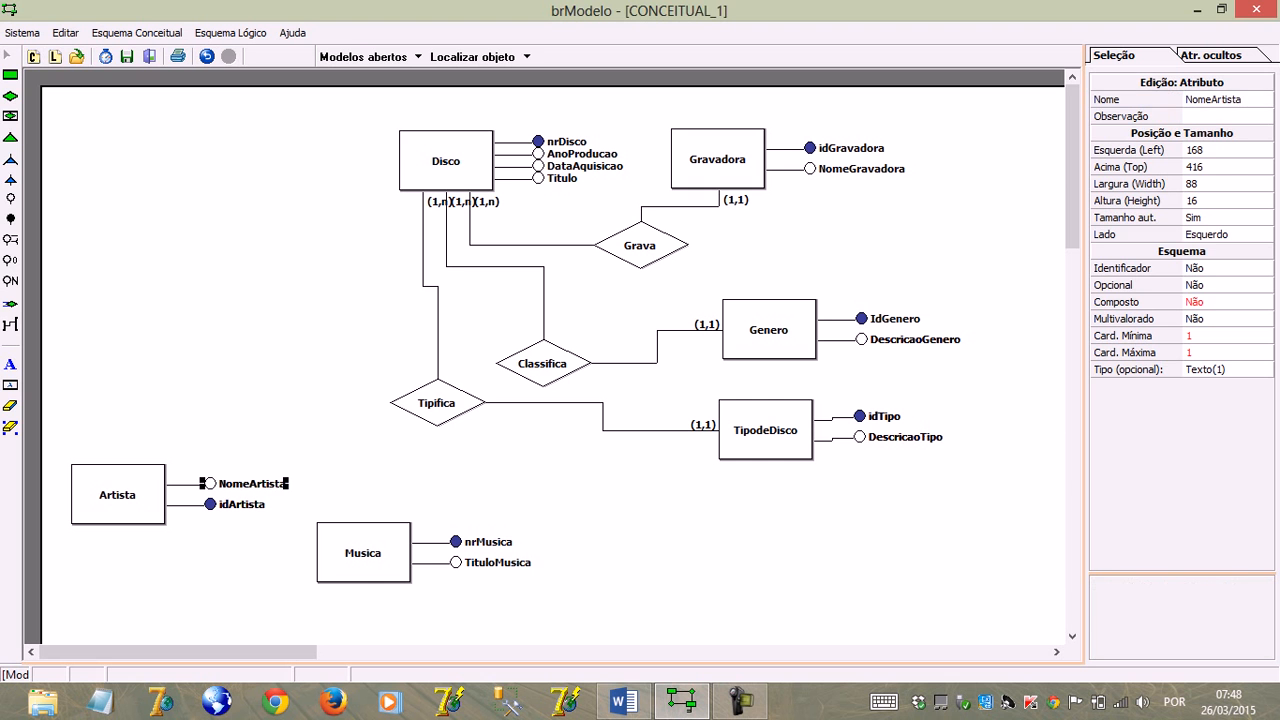
# Step: Switch to the Word document and examine how the requirements relate artists, songs, music tracks and discs
pyautogui.hotkey('alt', 'Tab')
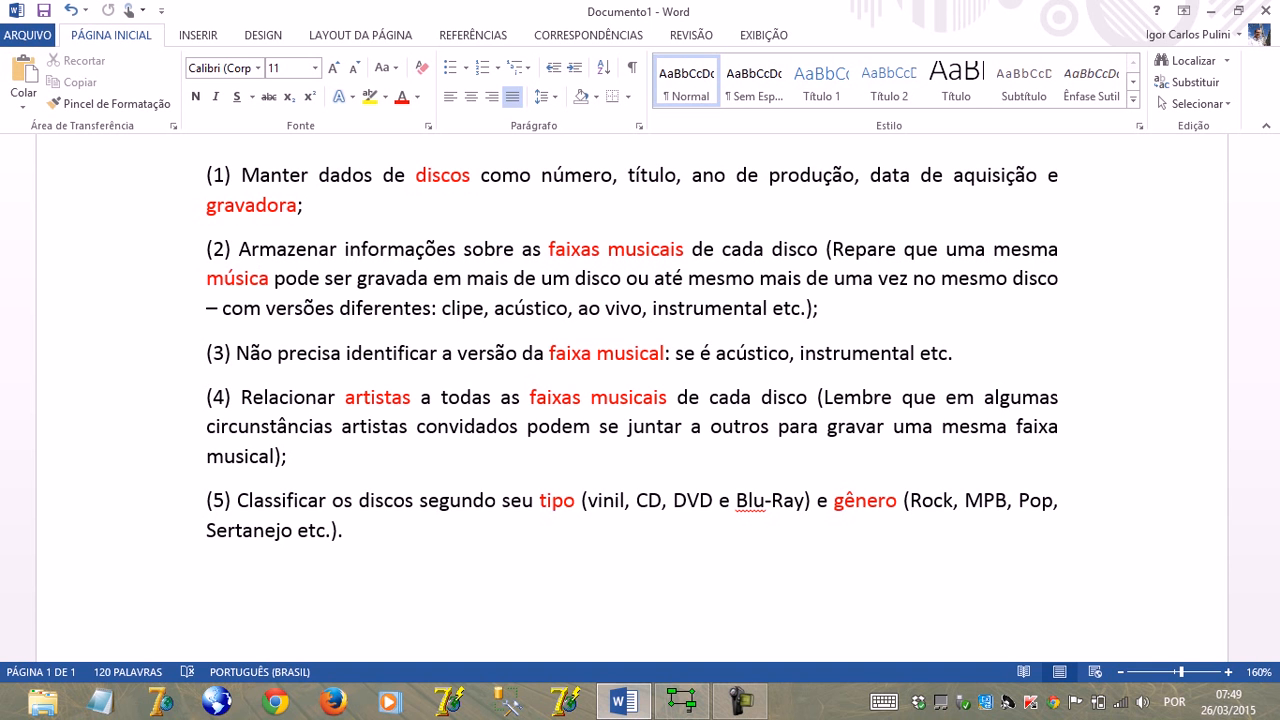
pyautogui.click(385, 397)
pyautogui.doubleClick(385, 397)
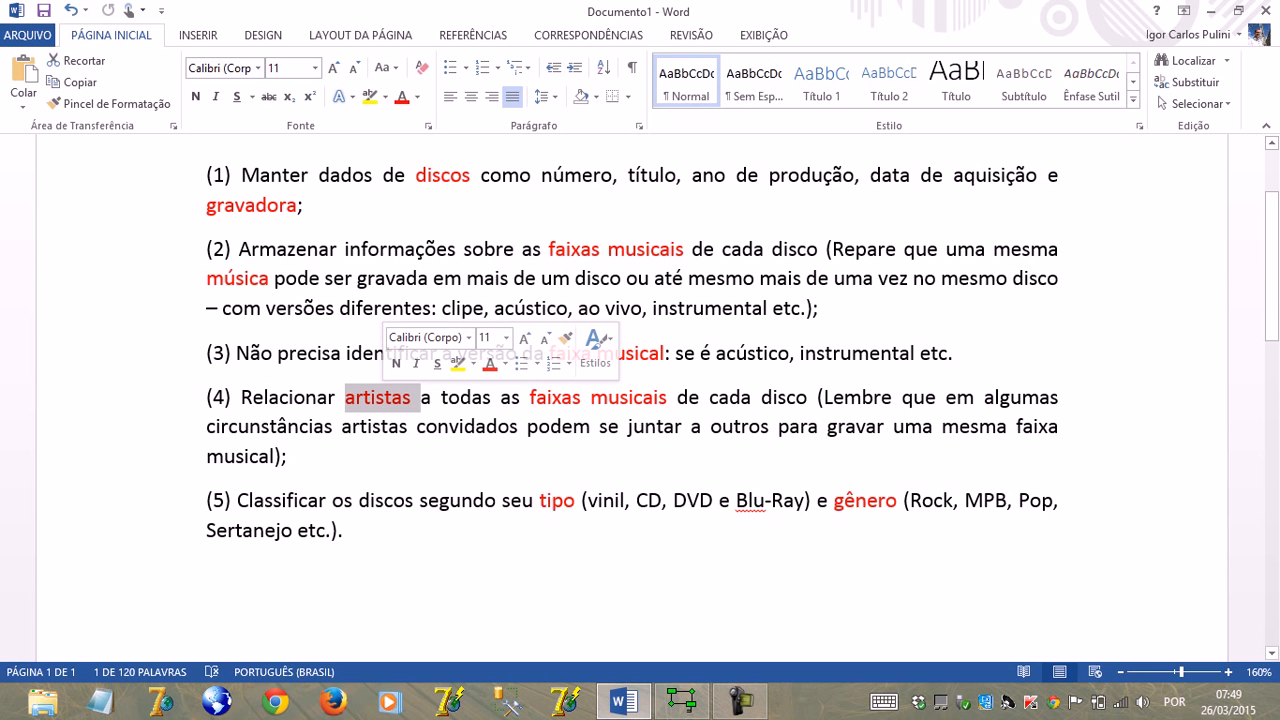
pyautogui.click(385, 397)
pyautogui.doubleClick(385, 397)
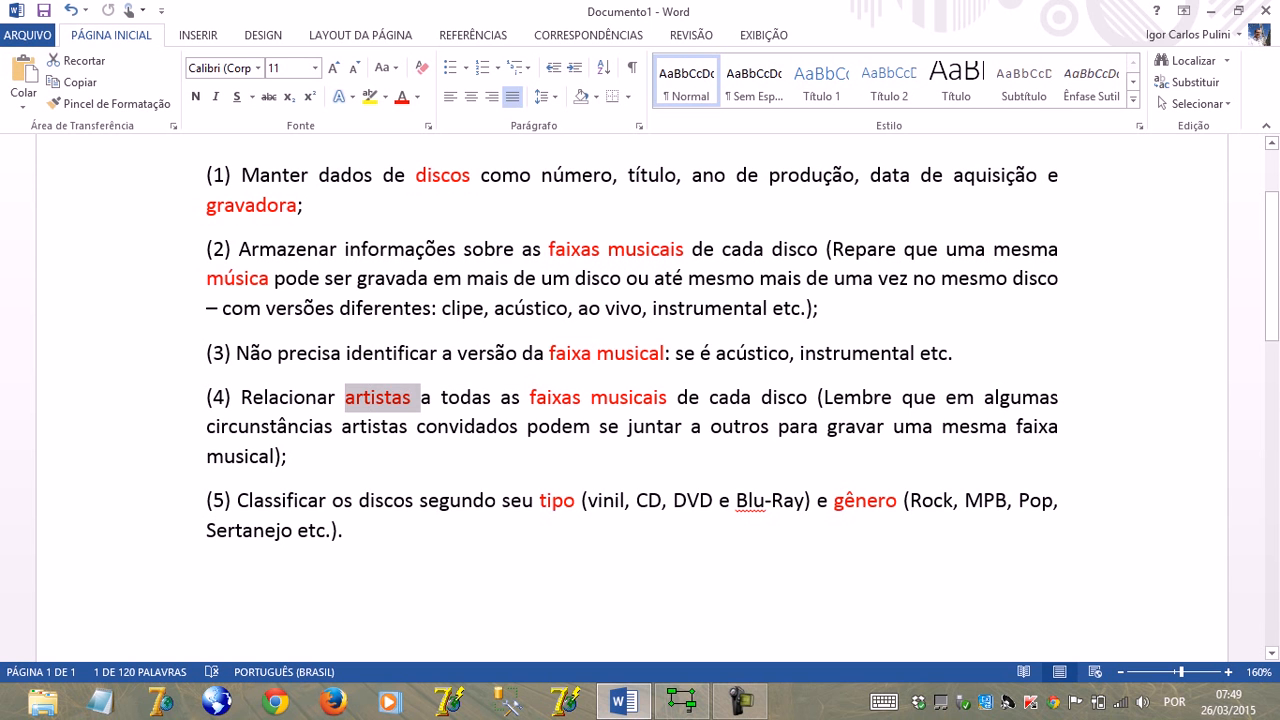
pyautogui.doubleClick(251, 278)
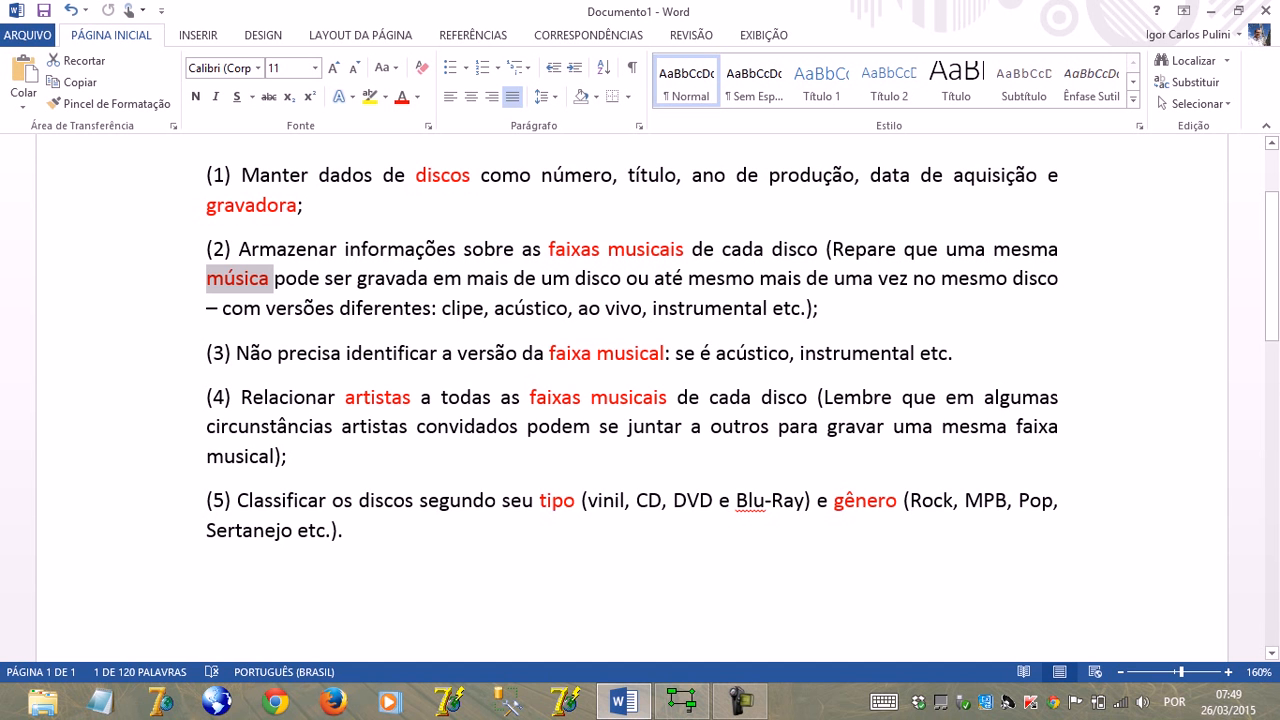
pyautogui.click(371, 397)
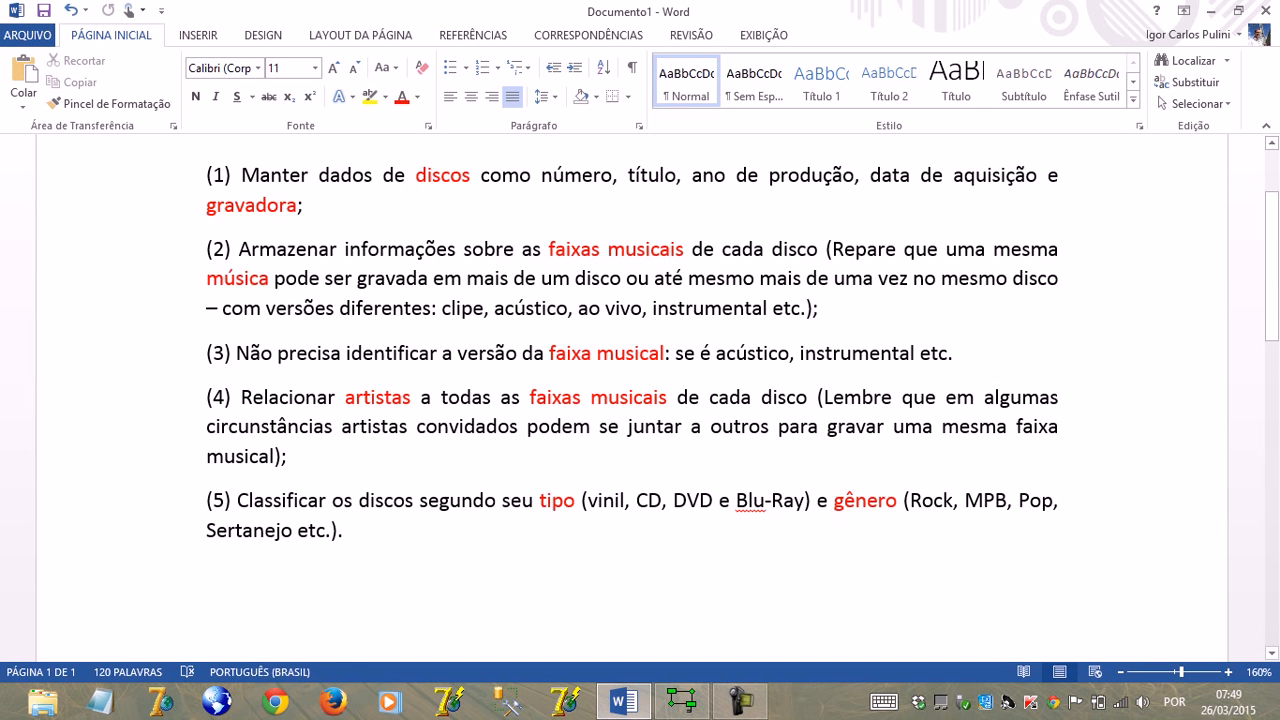
pyautogui.moveTo(548, 249); pyautogui.dragTo(690, 249)
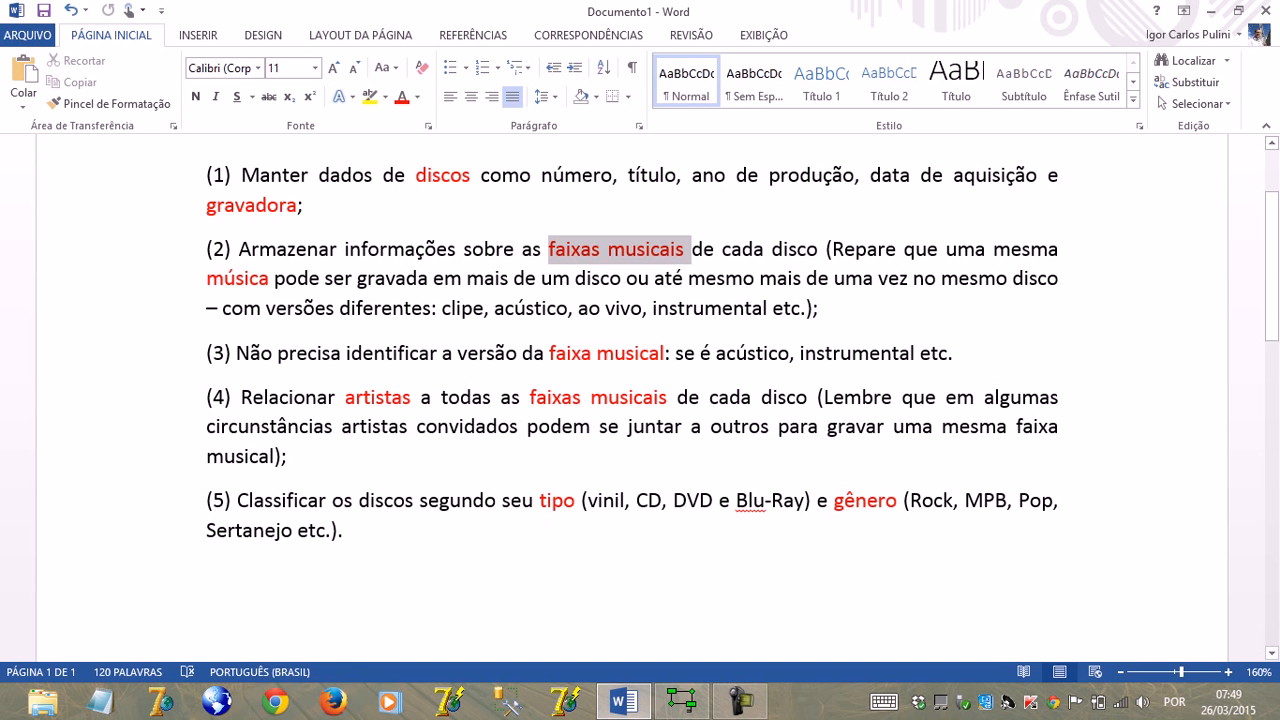
pyautogui.click(259, 278)
pyautogui.click(450, 175)
pyautogui.click(392, 397)
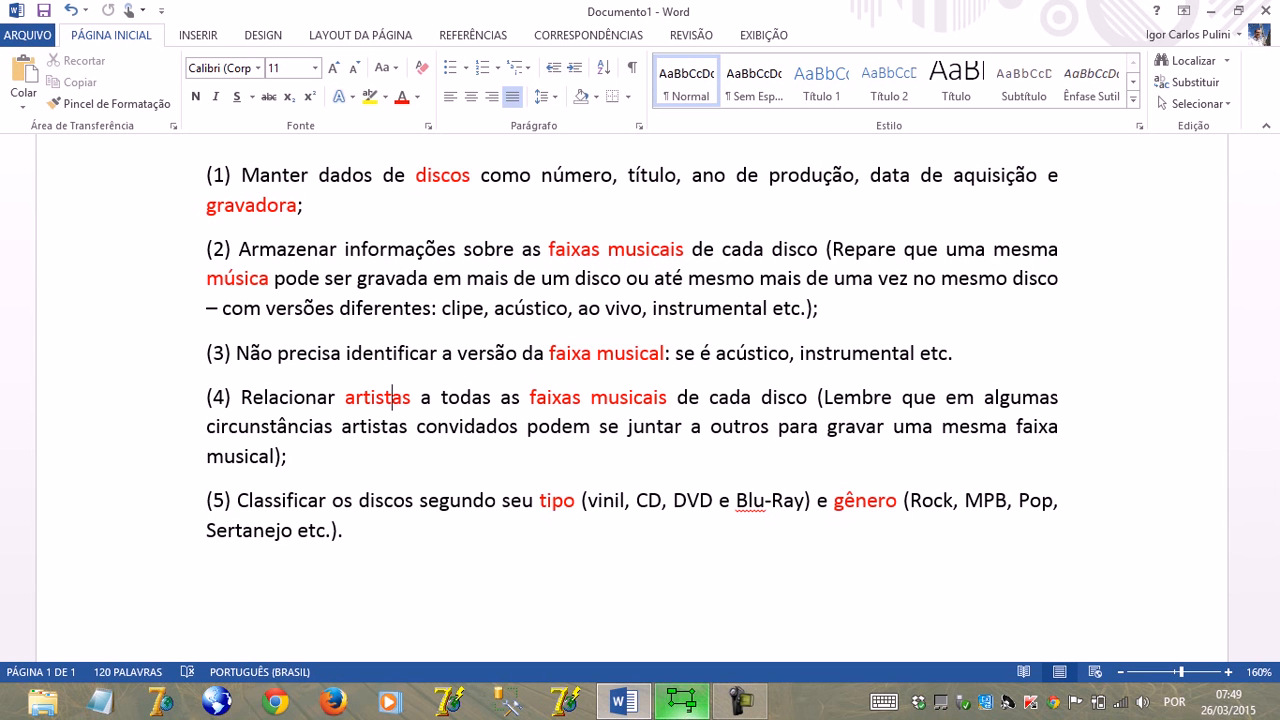
# Step: Switch back to brModelo and add a relationship named "FaixaMusica" in the free area left of Disco
pyautogui.click(682, 702)
pyautogui.click(640, 560)
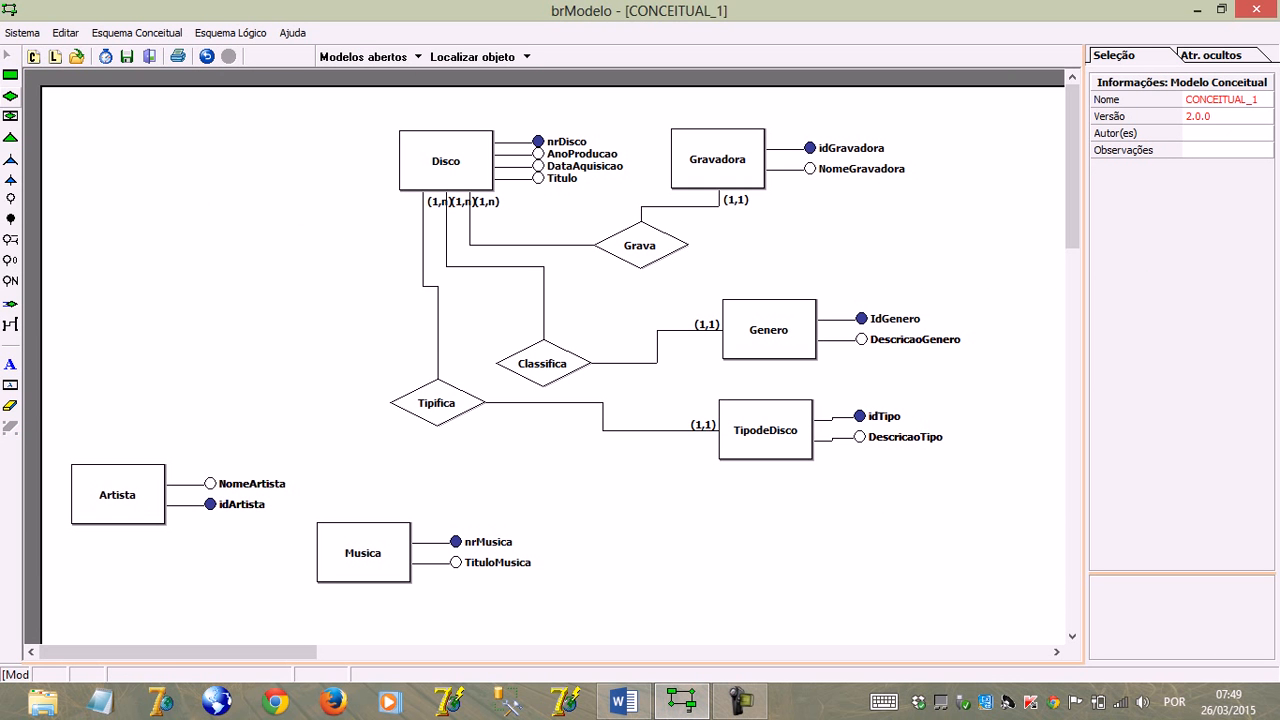
pyautogui.click(10, 115)
pyautogui.click(200, 277)
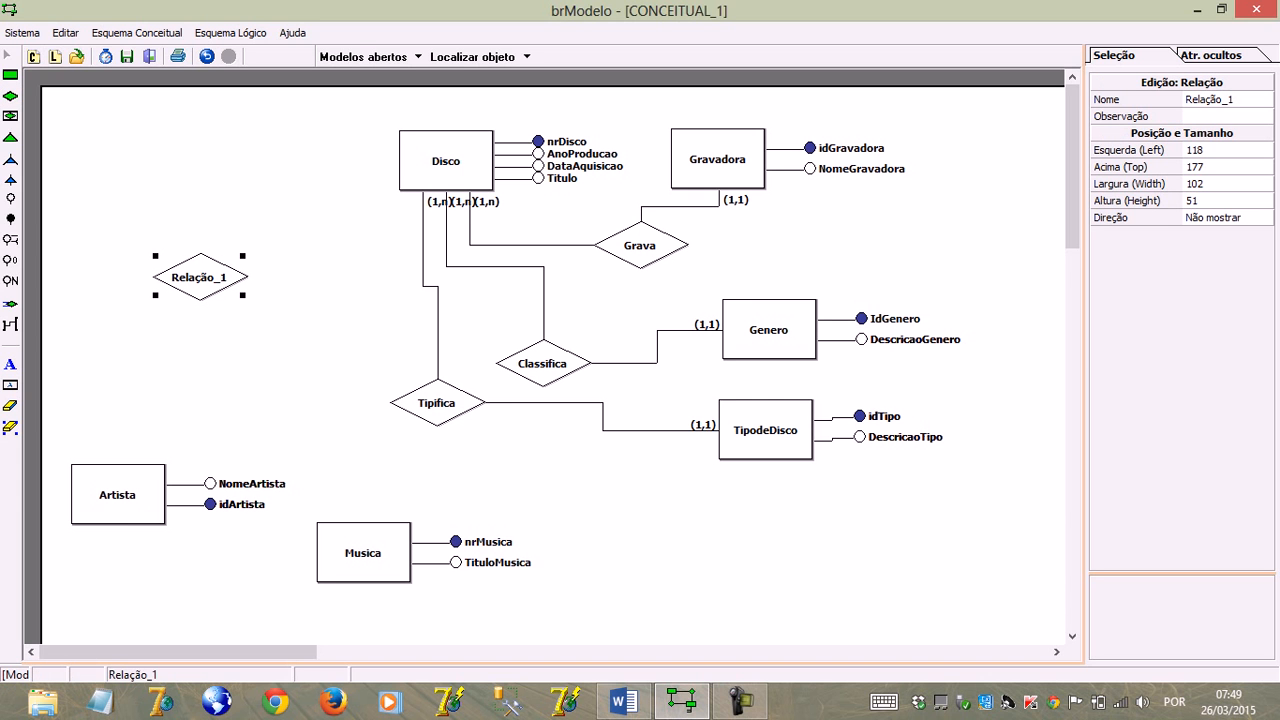
pyautogui.click(1210, 100)
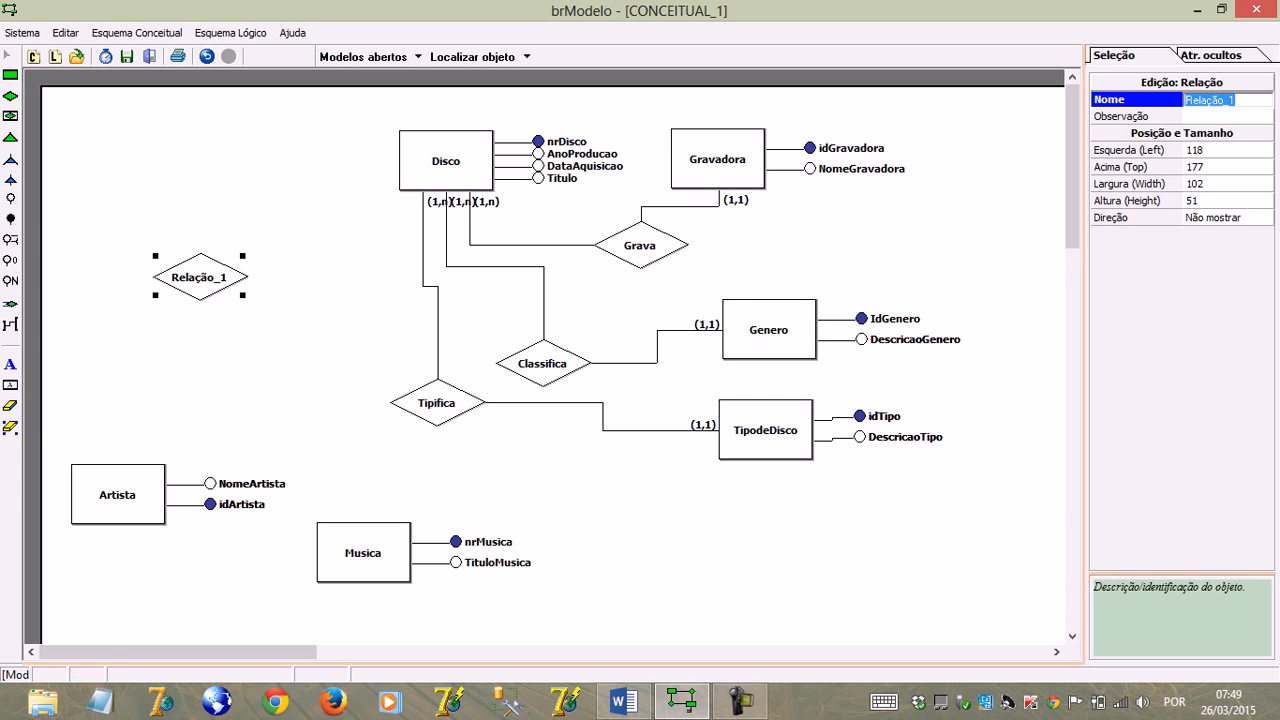
pyautogui.write('FaixaMusica')
pyautogui.press('Return')
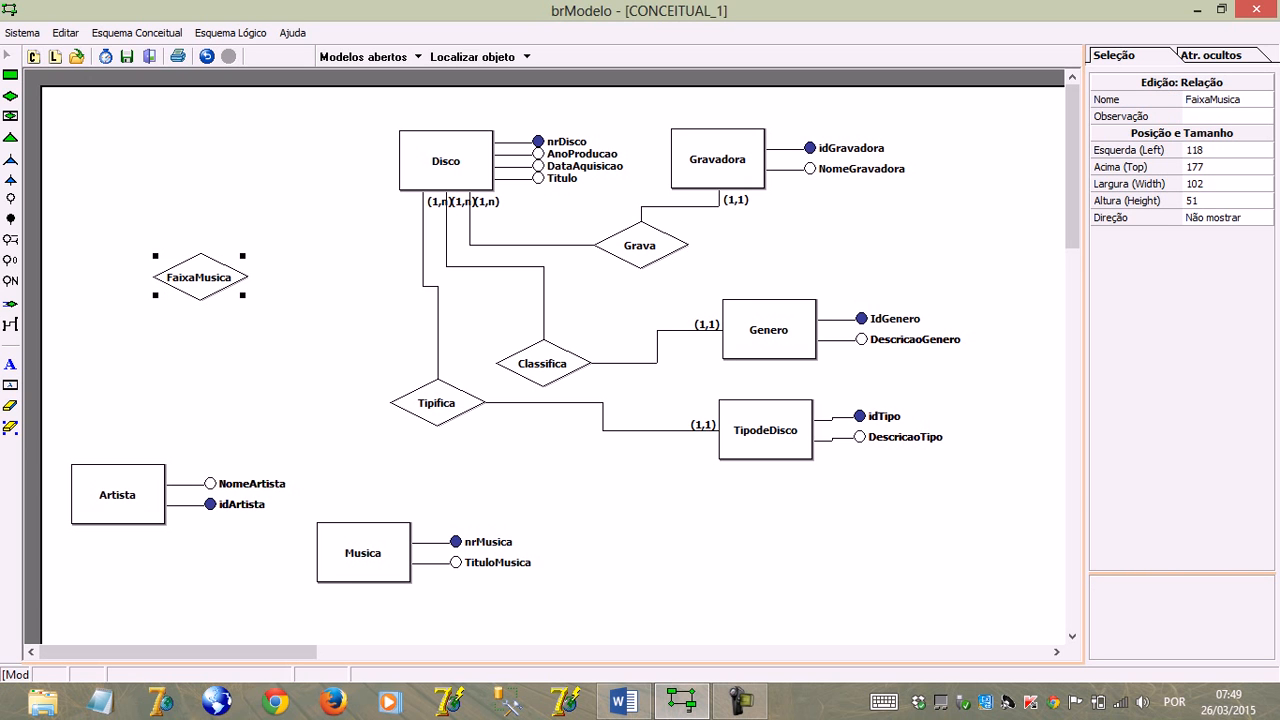
pyautogui.press('Escape')
pyautogui.moveTo(200, 277); pyautogui.dragTo(170, 268)
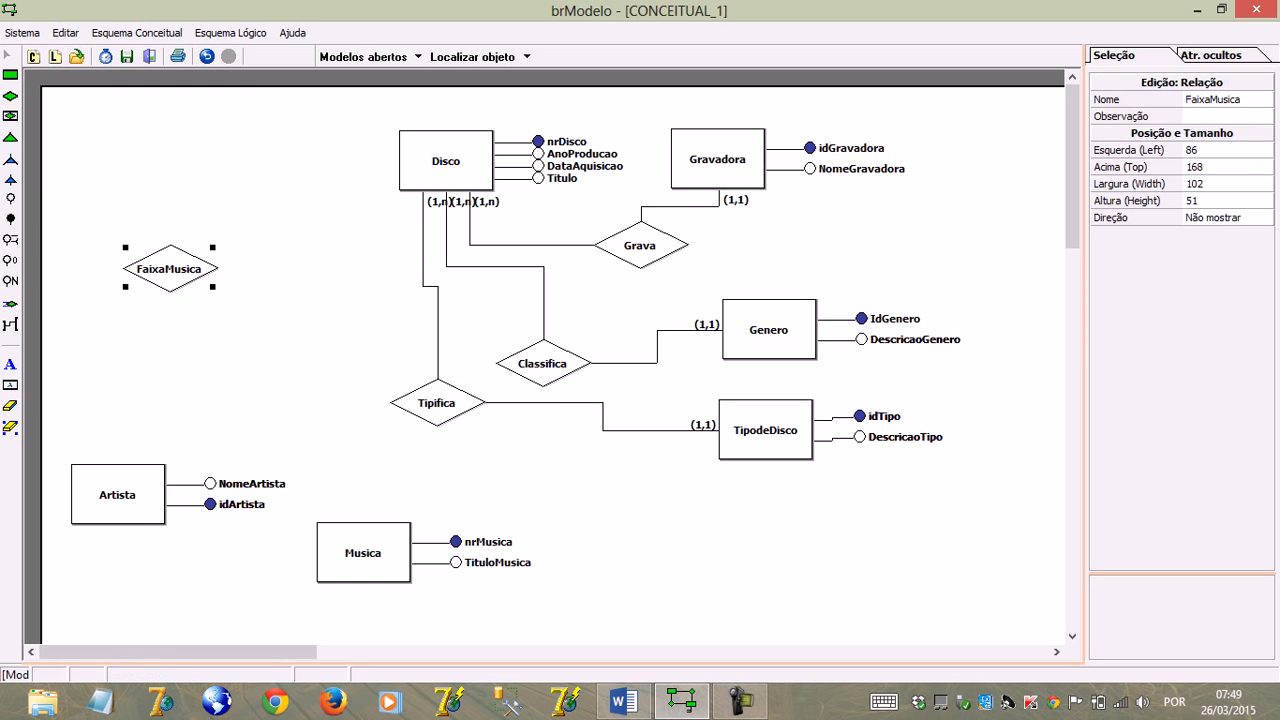
# Step: Connect the FaixaMusica relationship to Disco, and move its diamond up level with the Disco entity
pyautogui.click(10, 325)
pyautogui.click(170, 268)
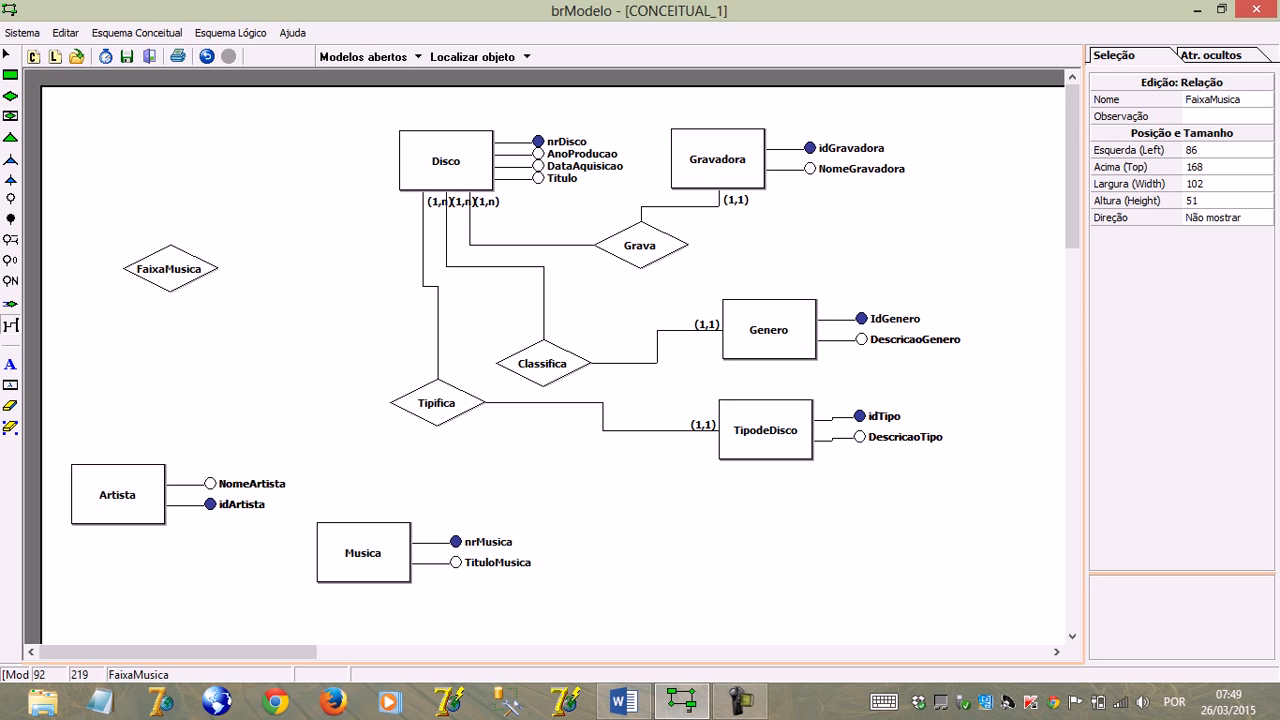
pyautogui.click(400, 182)
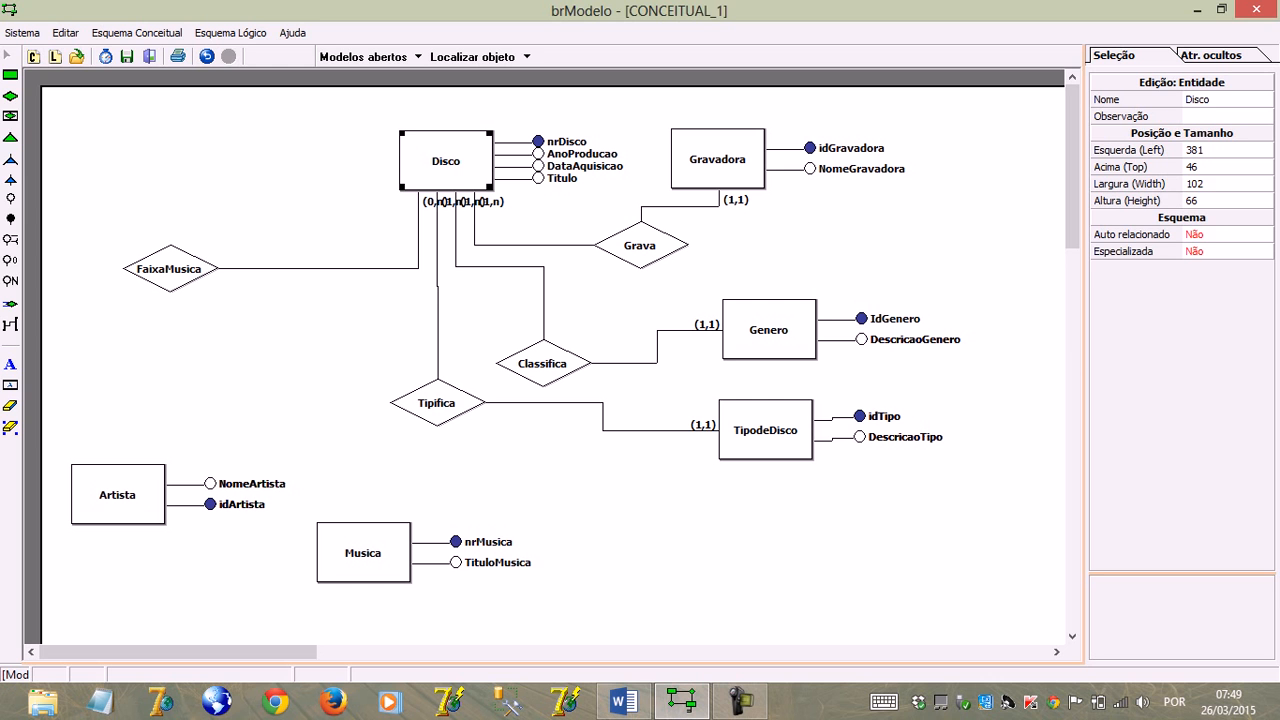
pyautogui.click(434, 201)
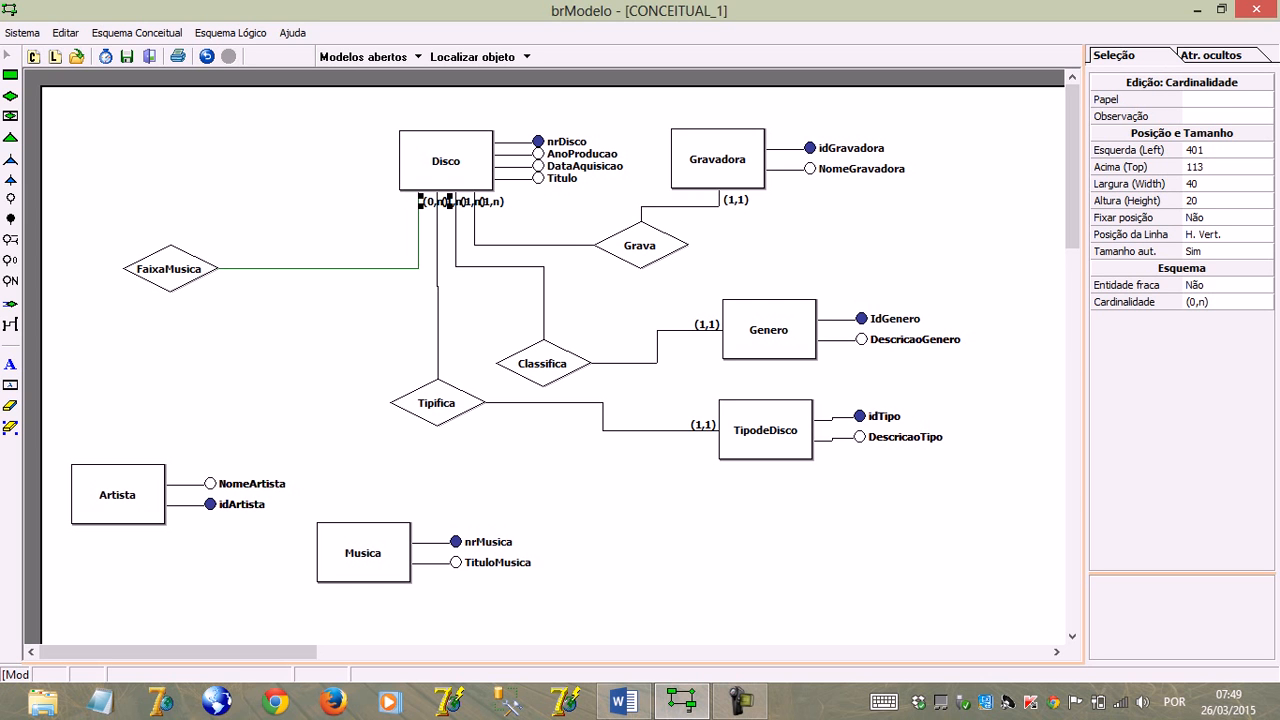
pyautogui.moveTo(170, 268); pyautogui.dragTo(185, 164)
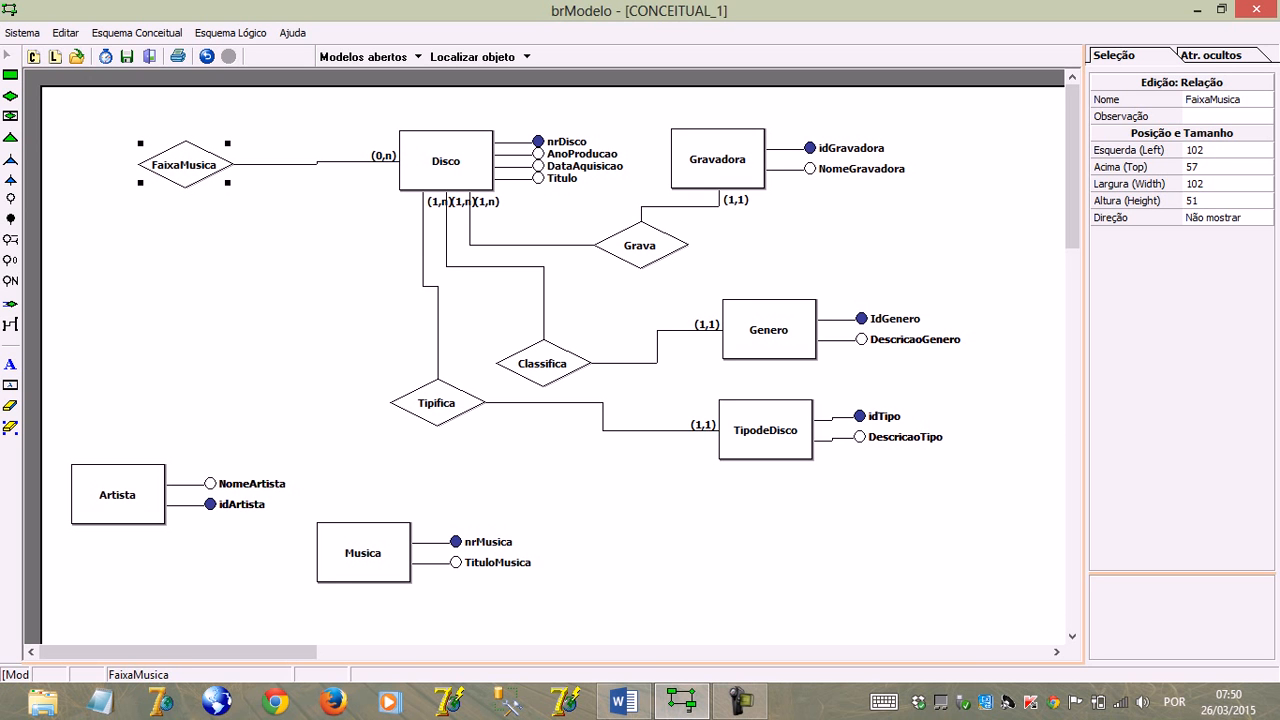
# Step: Set the cardinality on Disco's side of the FaixaMusica relationship to (1,n)
pyautogui.click(381, 156)
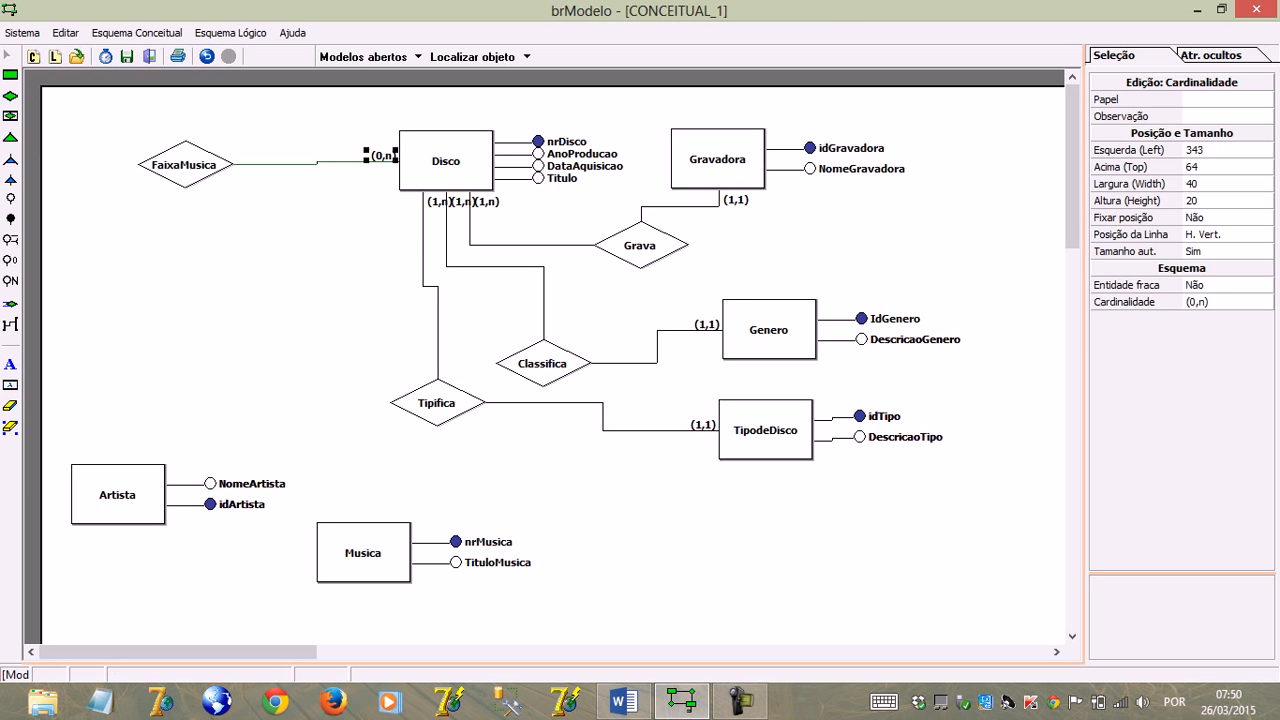
pyautogui.click(1220, 302)
pyautogui.click(1263, 303)
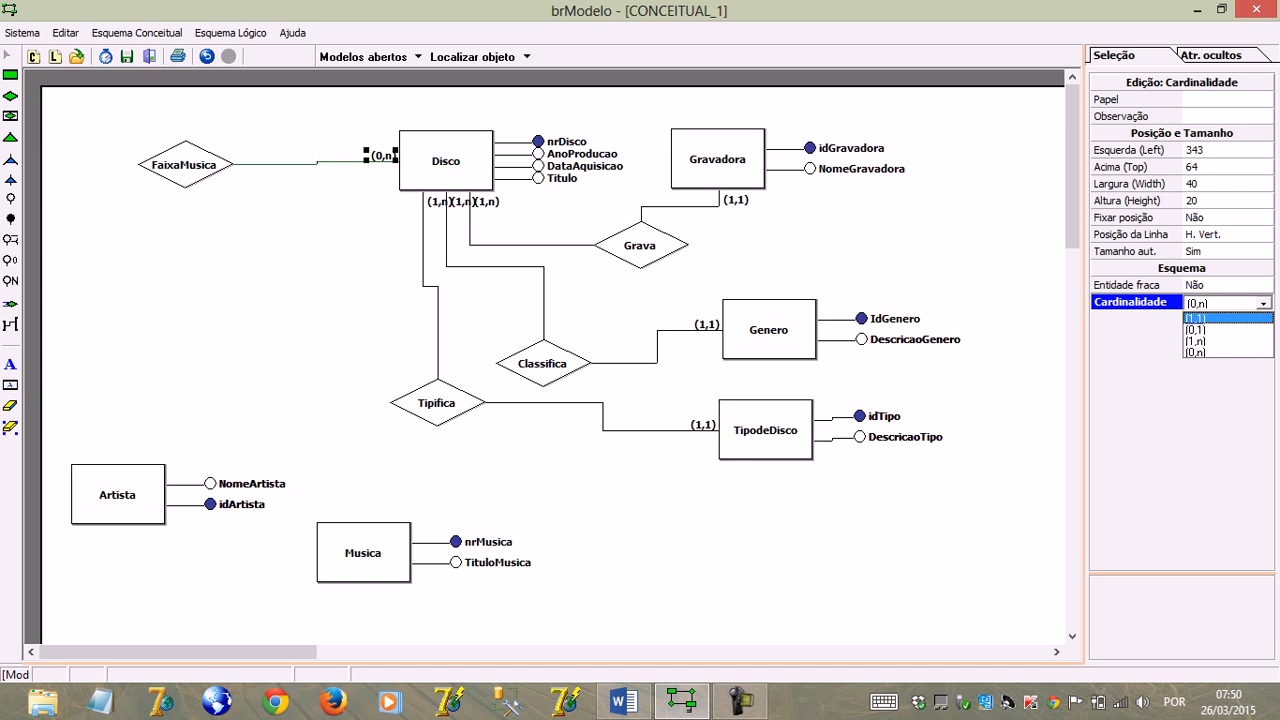
pyautogui.click(1228, 341)
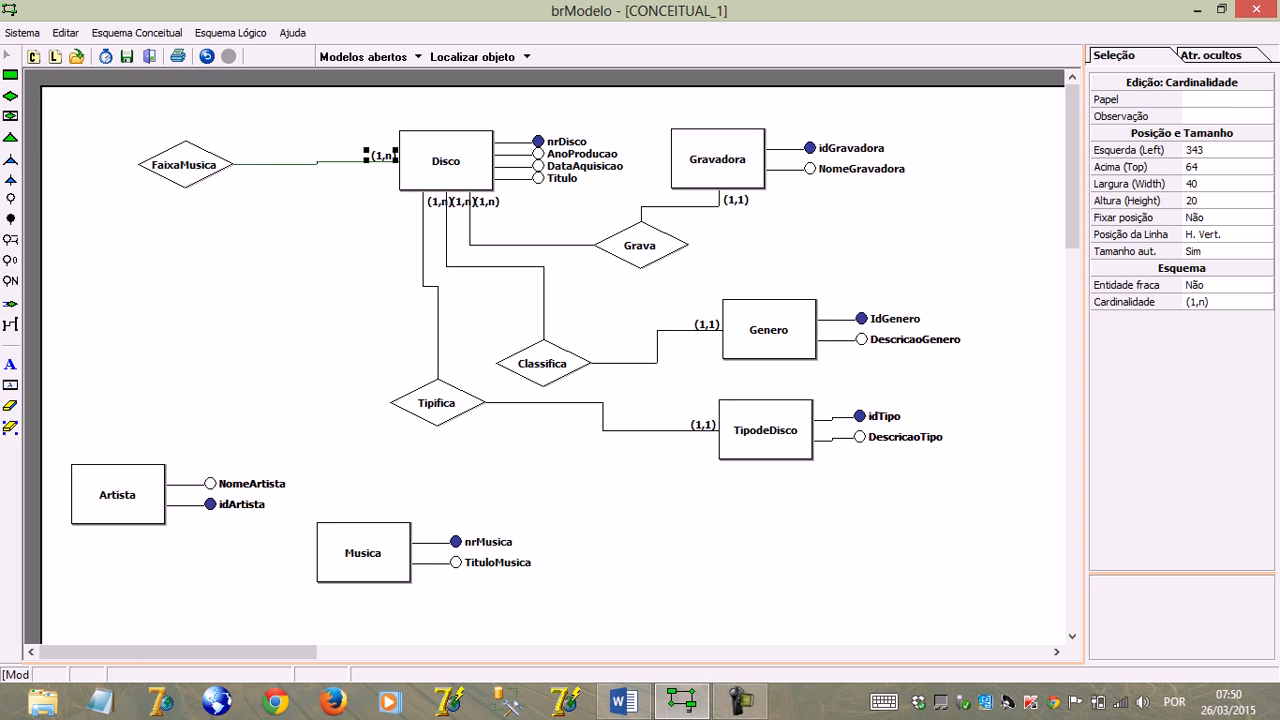
pyautogui.press('Escape')
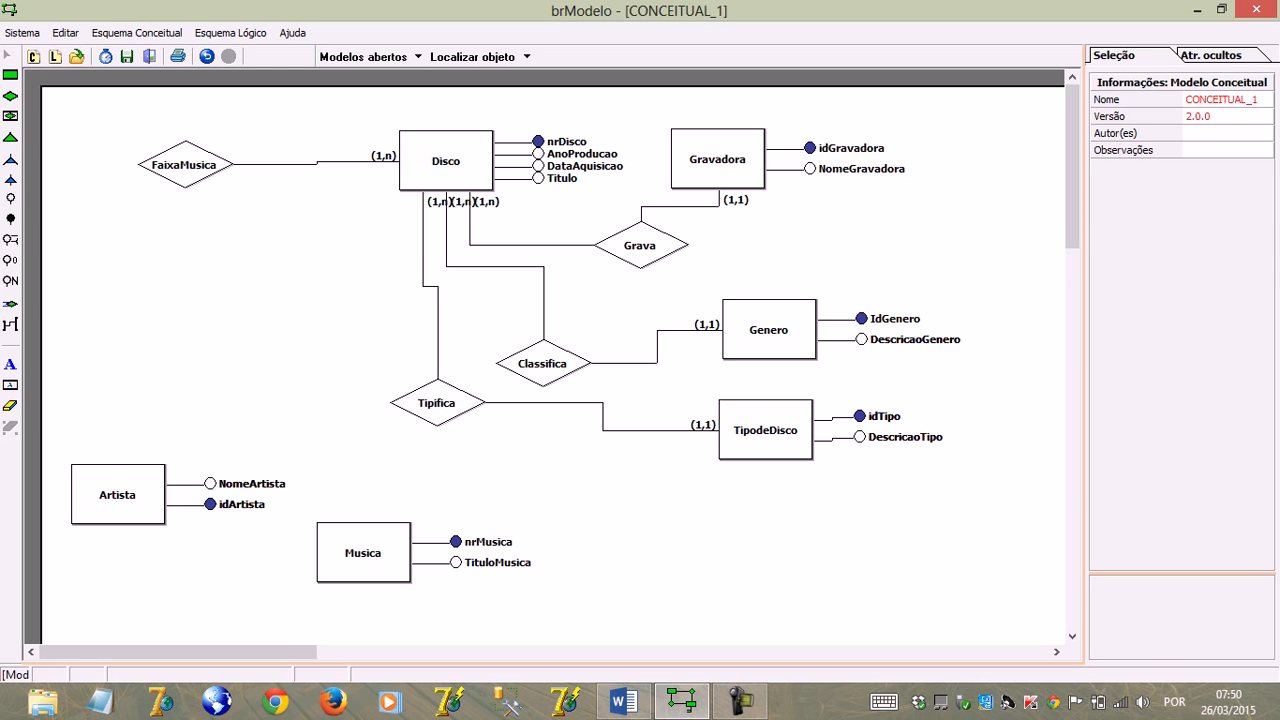
# Step: Connect the Artista entity to the FaixaMusica relationship and set the cardinality on Artista's side to (1,n)
pyautogui.click(10, 324)
pyautogui.click(117, 494)
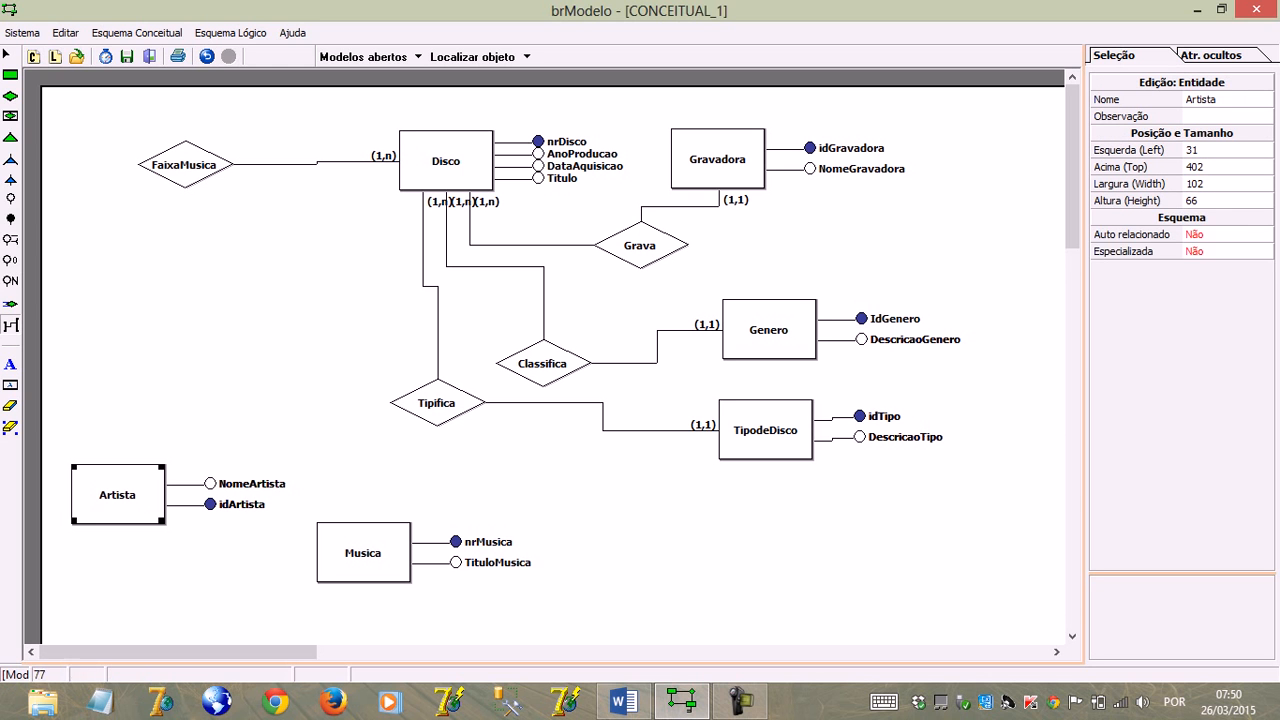
pyautogui.click(184, 164)
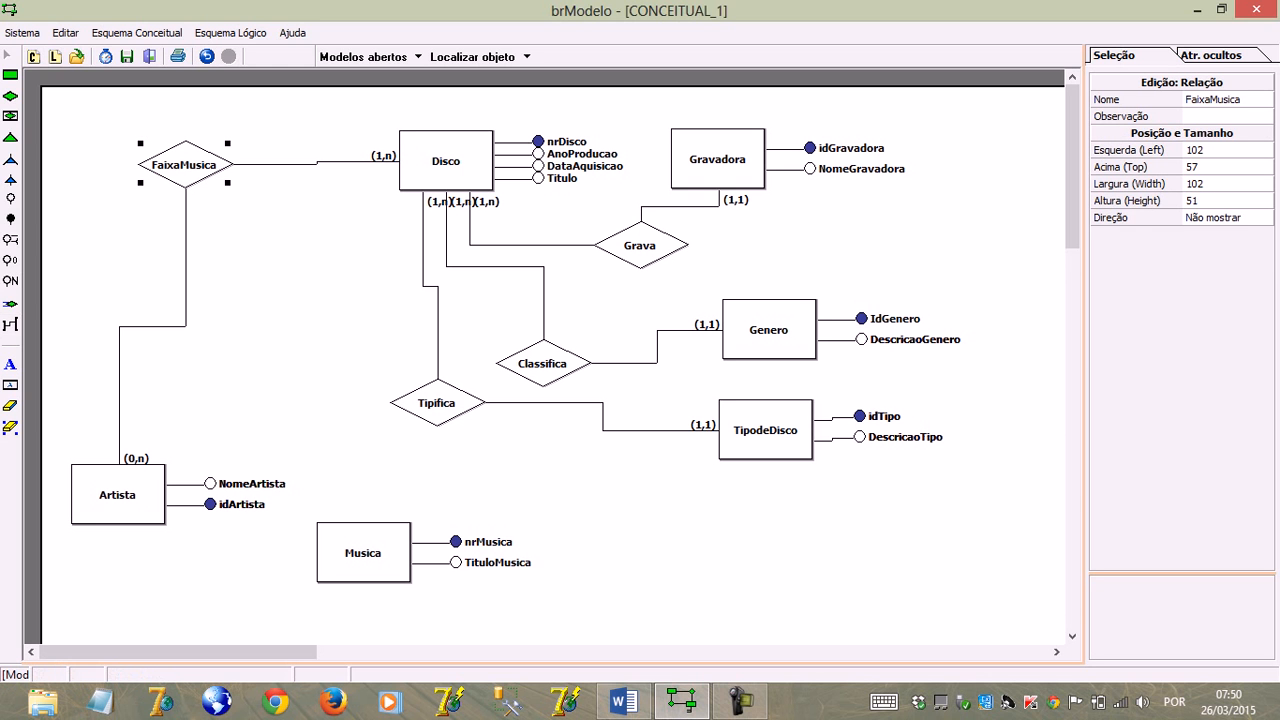
pyautogui.click(136, 458)
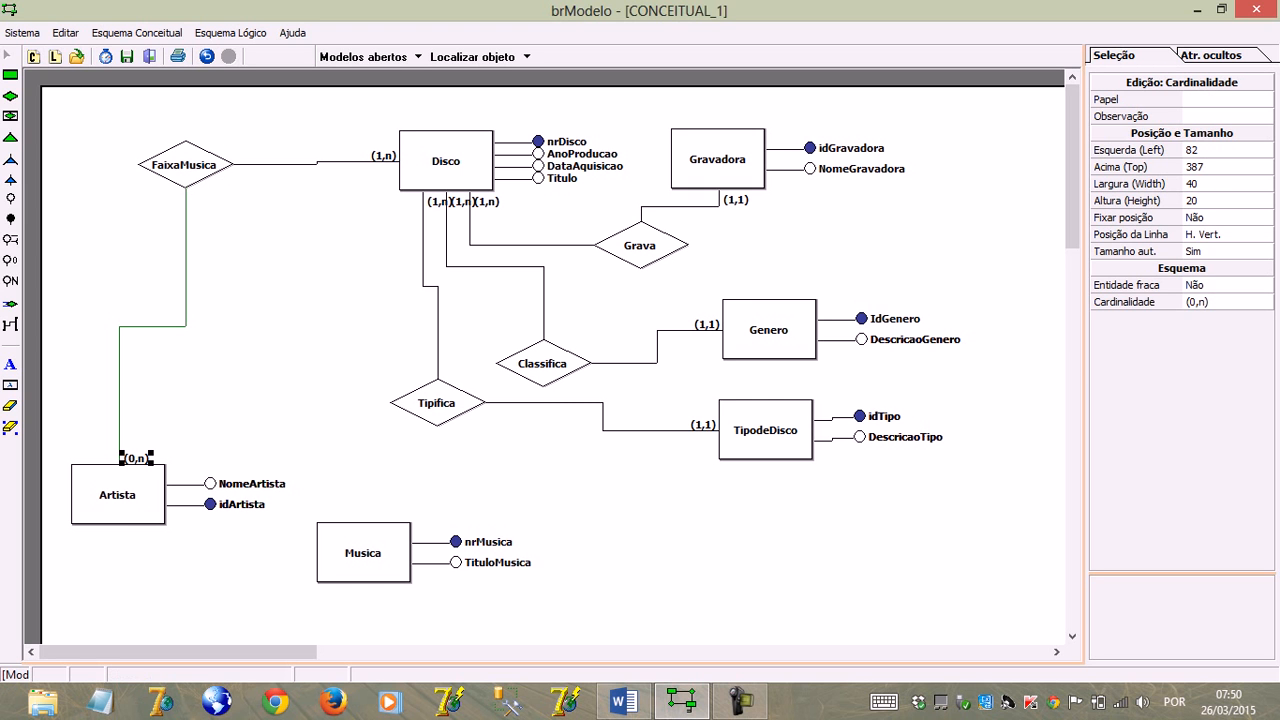
pyautogui.click(1220, 301)
pyautogui.click(1263, 302)
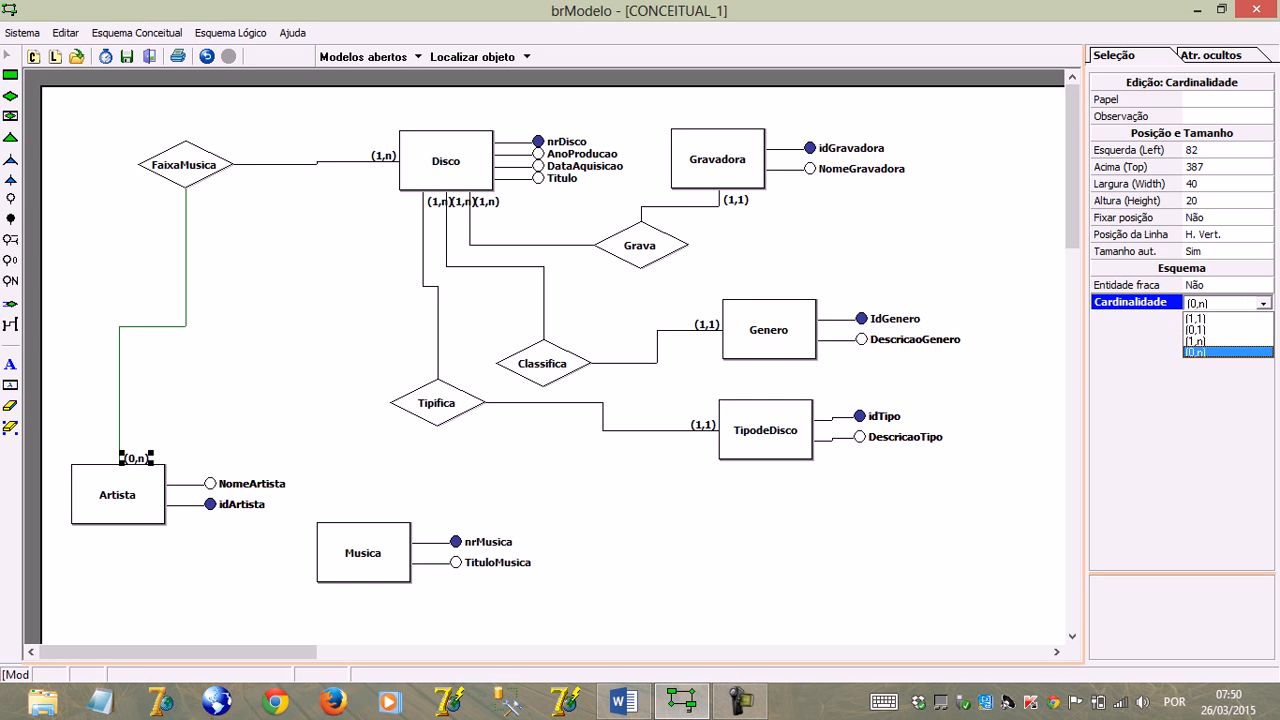
pyautogui.click(1200, 352)
pyautogui.click(620, 512)
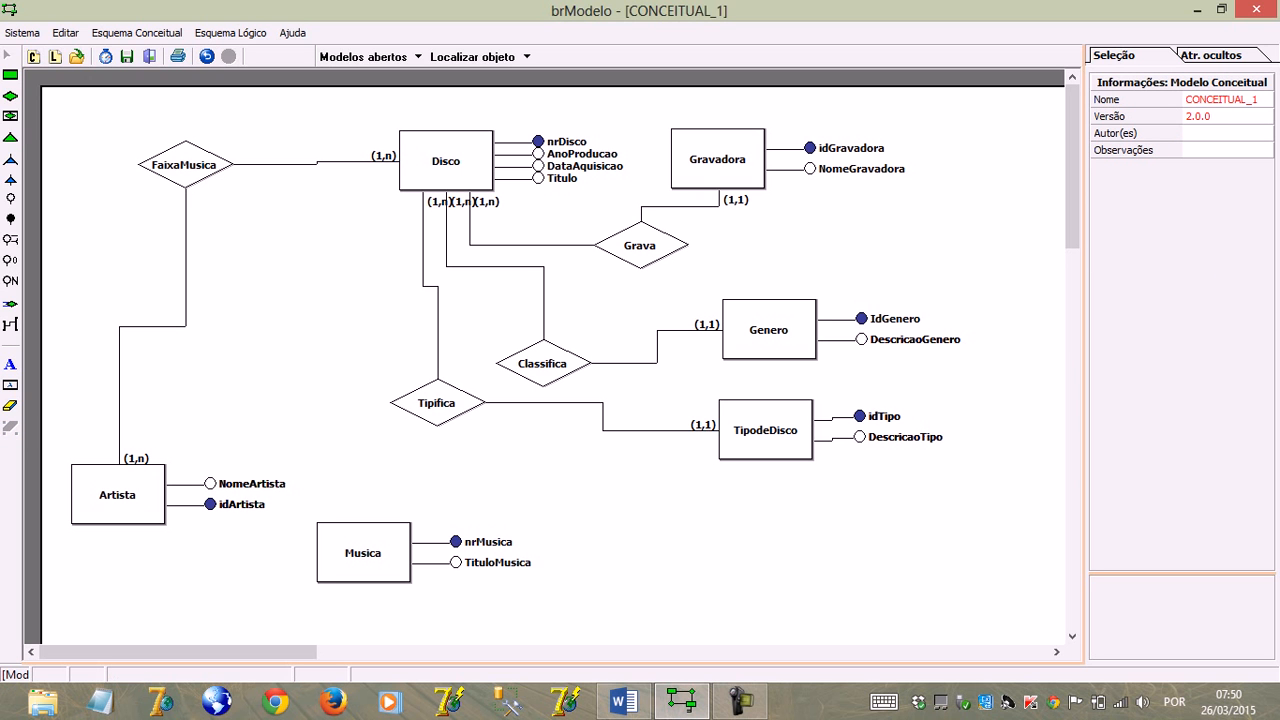
# Step: Connect Musica to FaixaMusica, and place Musica with its attributes beneath the diamond, shifting Artista slightly left
pyautogui.click(10, 325)
pyautogui.click(343, 545)
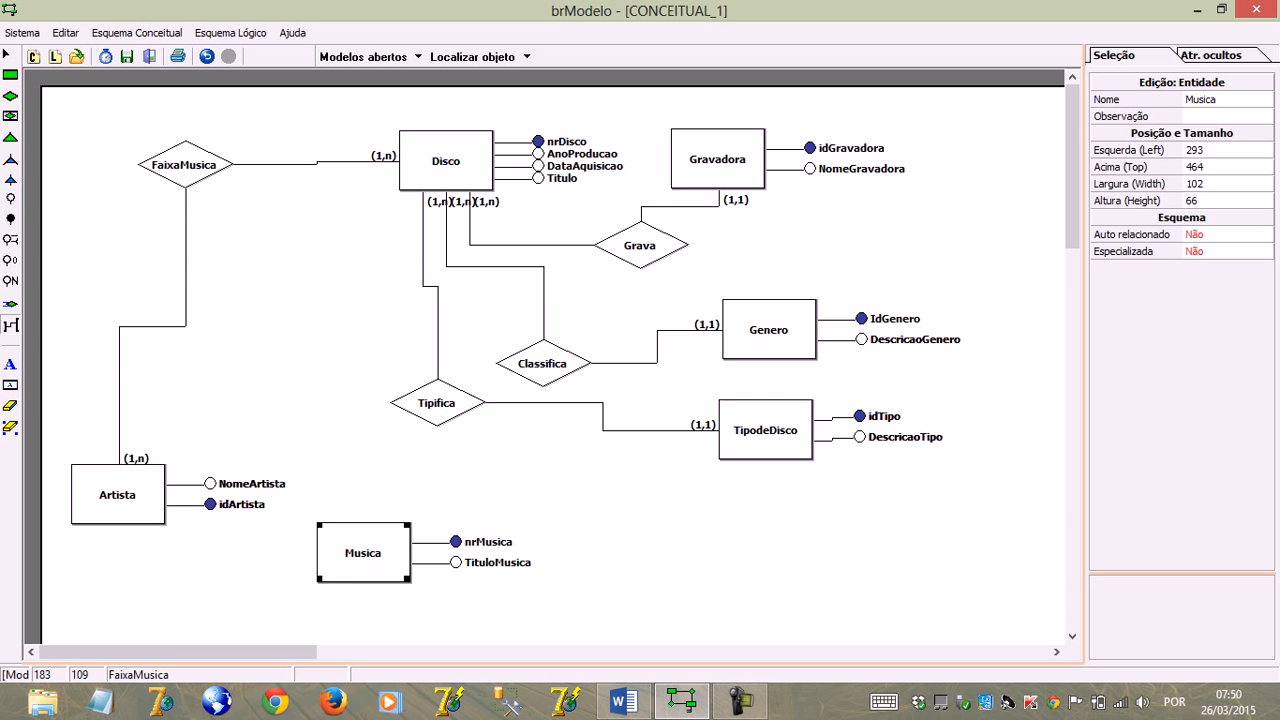
pyautogui.click(207, 167)
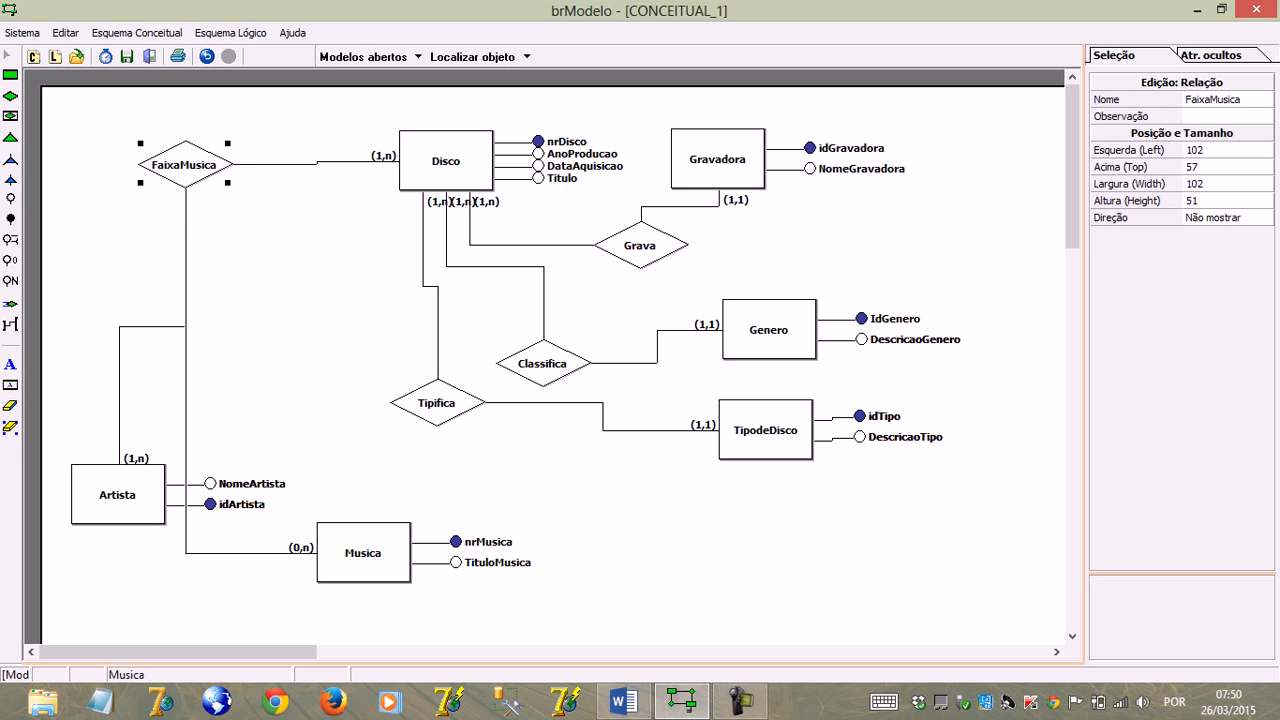
pyautogui.moveTo(306, 487); pyautogui.dragTo(554, 620)
pyautogui.moveTo(363, 553); pyautogui.dragTo(265, 301)
pyautogui.moveTo(117, 494); pyautogui.dragTo(102, 496)
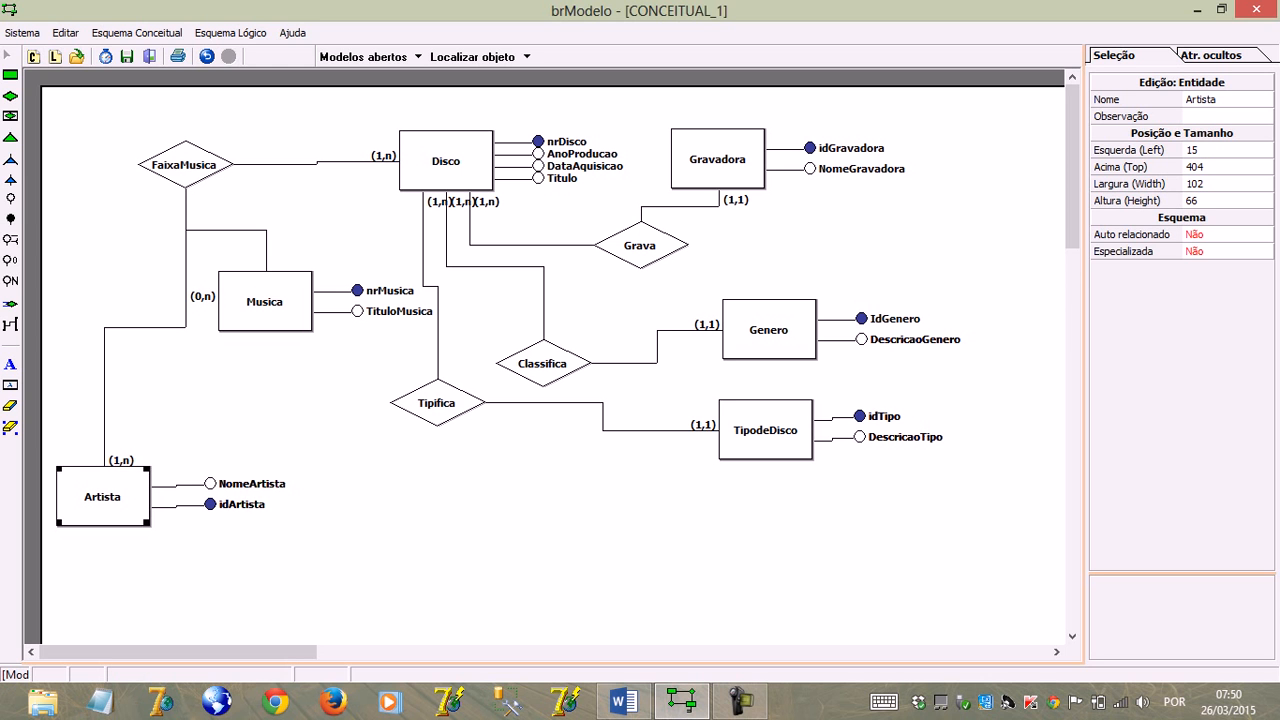
pyautogui.moveTo(265, 301); pyautogui.dragTo(264, 327)
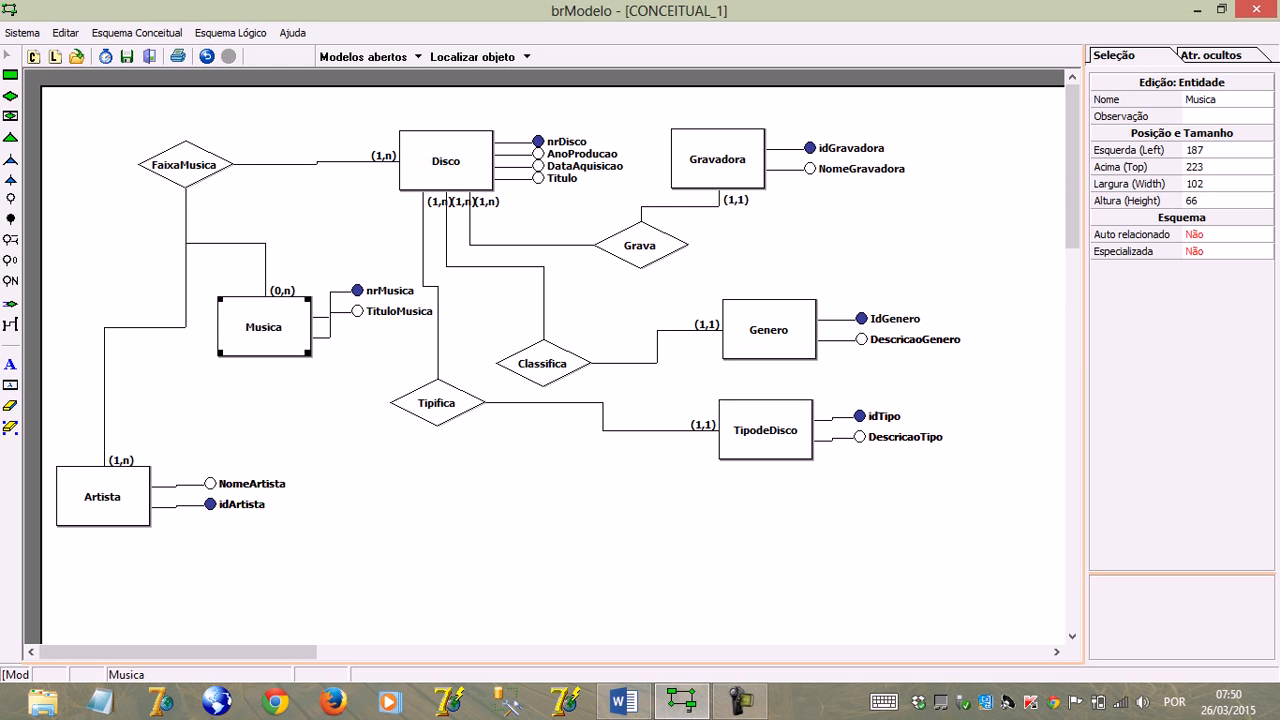
pyautogui.moveTo(355, 267); pyautogui.dragTo(388, 341)
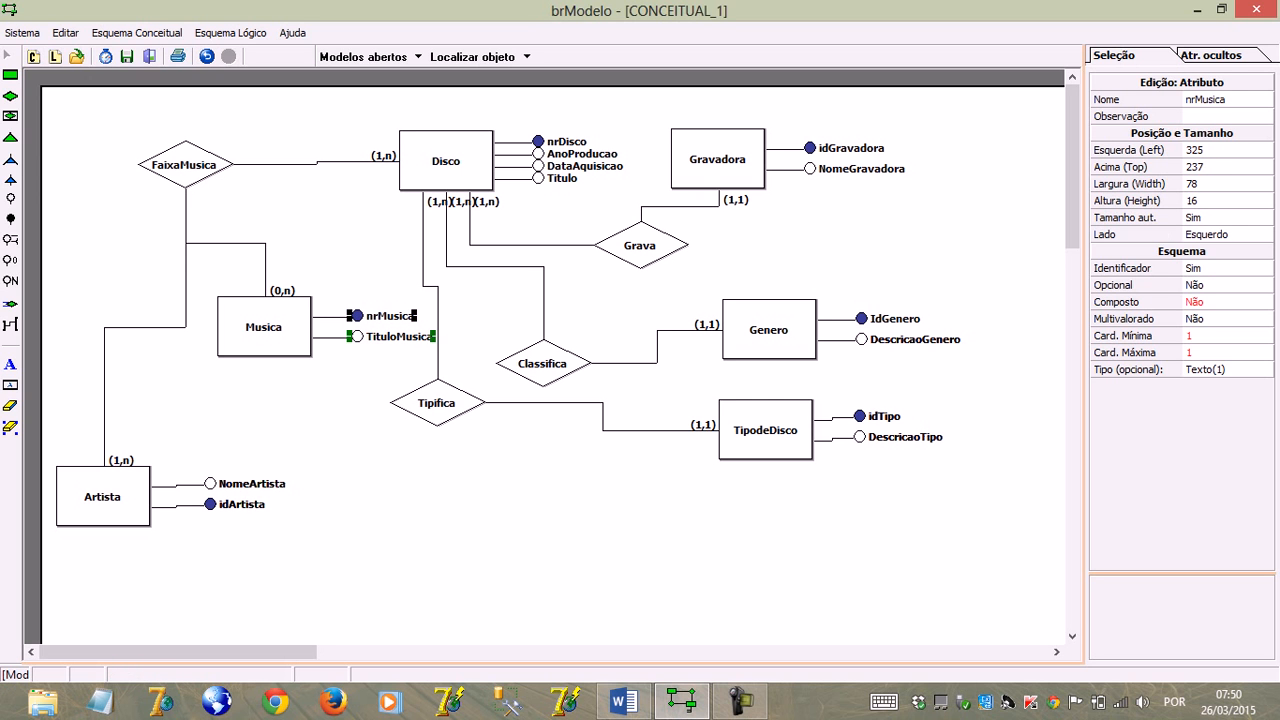
# Step: Set the cardinality on Musica's side of the FaixaMusica relationship to (1,n)
pyautogui.click(282, 290)
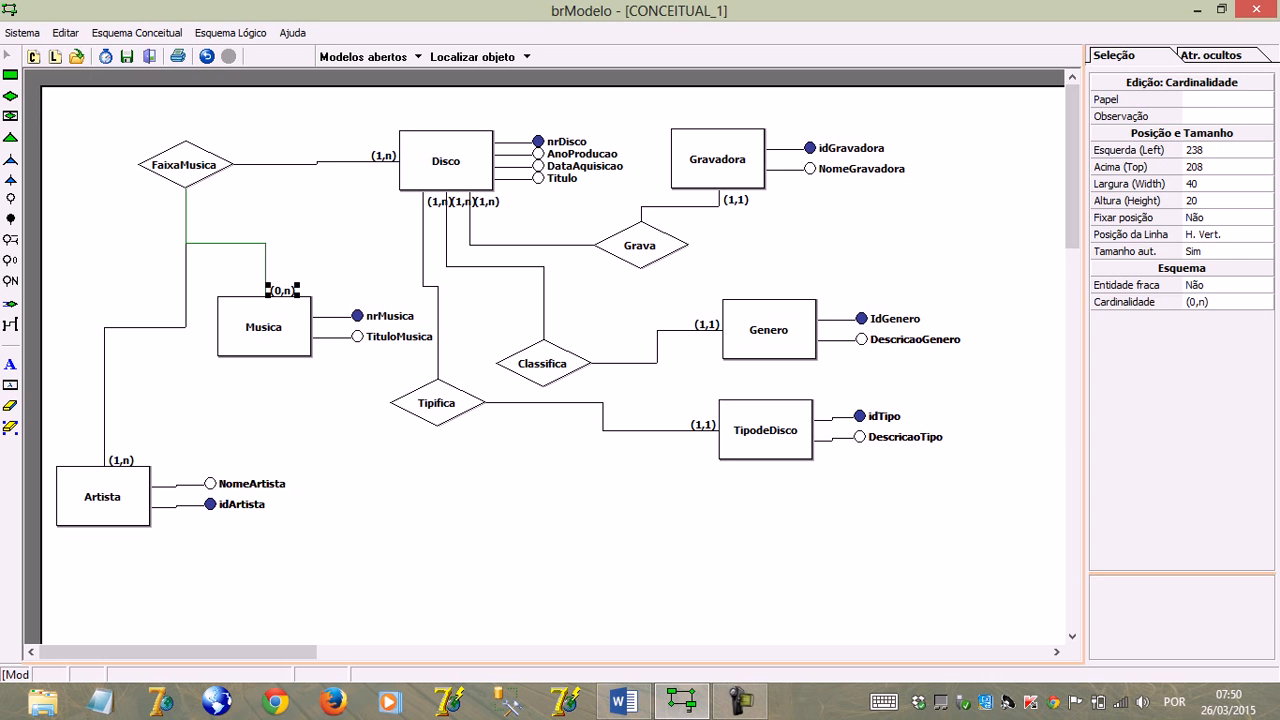
pyautogui.click(1228, 302)
pyautogui.click(1264, 303)
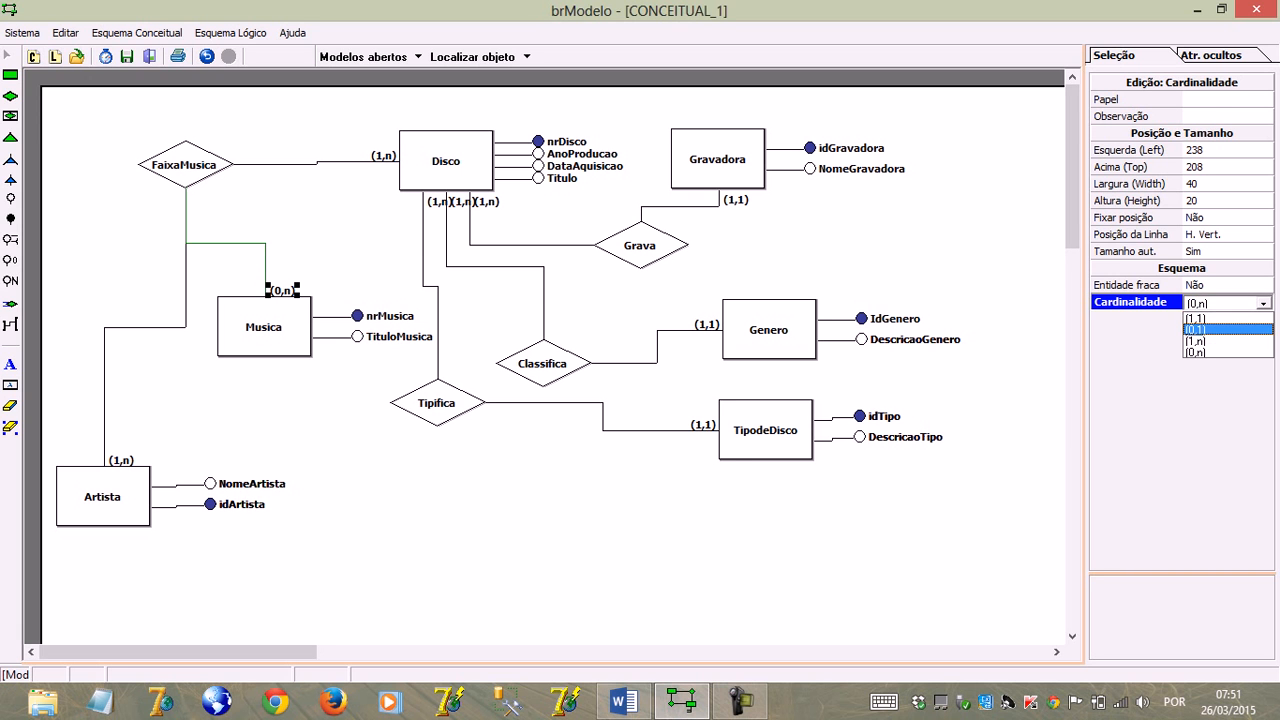
pyautogui.click(1228, 341)
pyautogui.press('Escape')
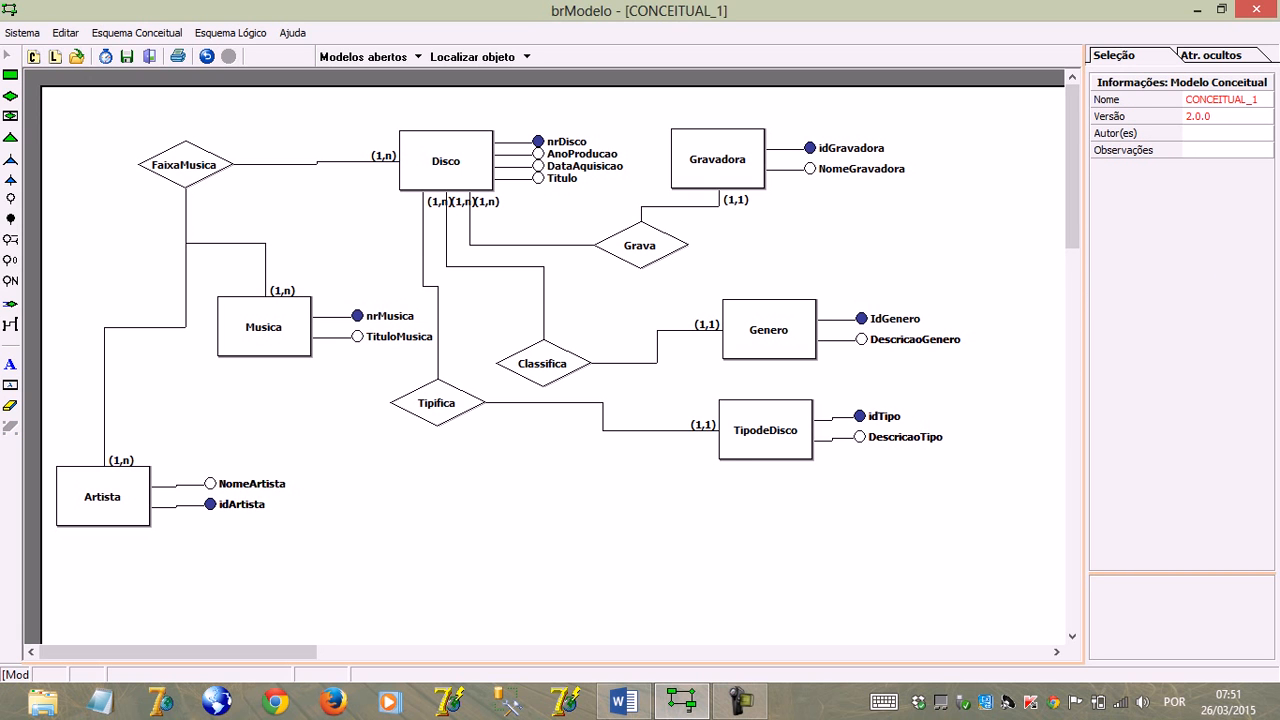
# Step: Align the FaixaMusica diamond with Disco and add a plain attribute named "nrFaixa" above it
pyautogui.click(185, 165)
pyautogui.moveTo(185, 165); pyautogui.dragTo(160, 161)
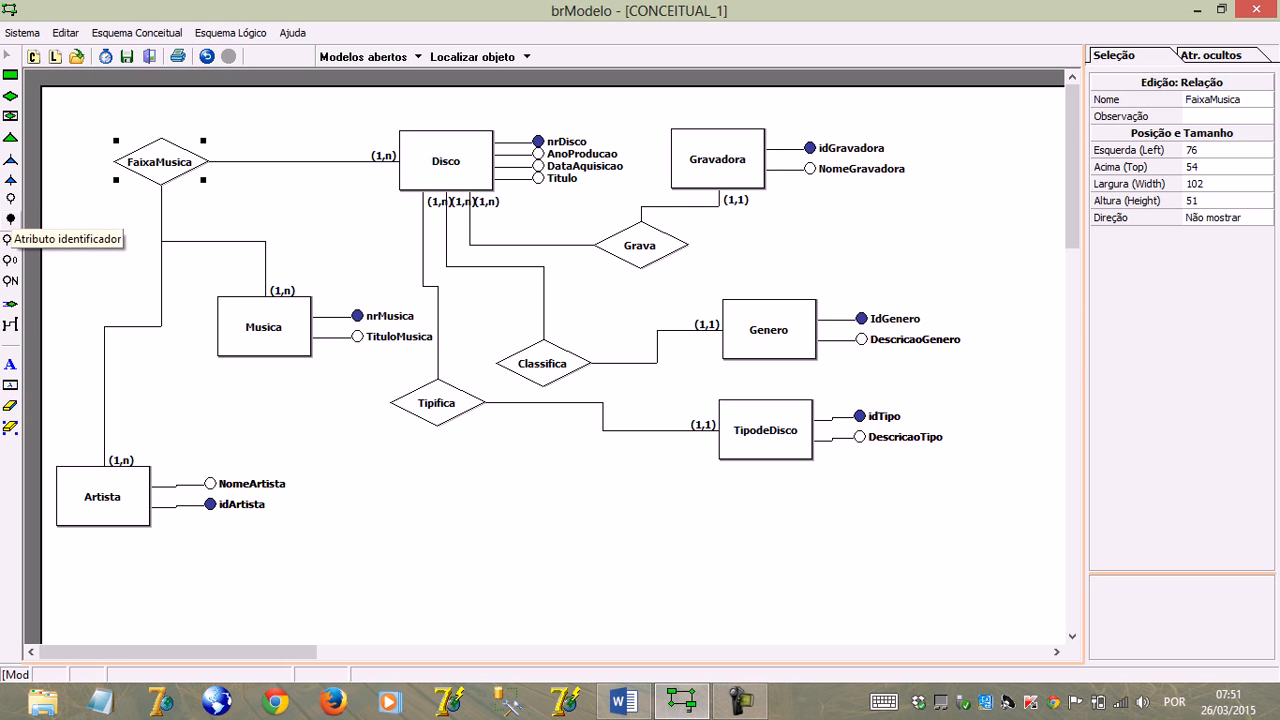
pyautogui.click(10, 198)
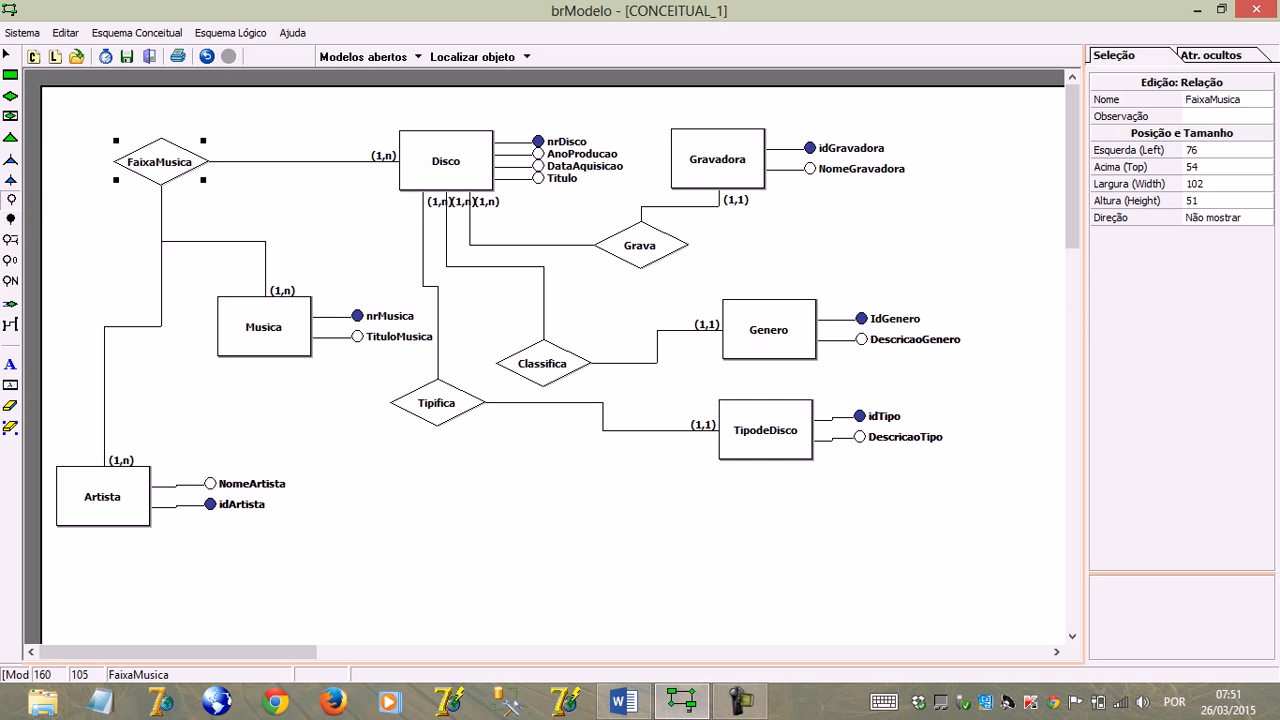
pyautogui.click(187, 181)
pyautogui.moveTo(266, 160); pyautogui.dragTo(209, 115)
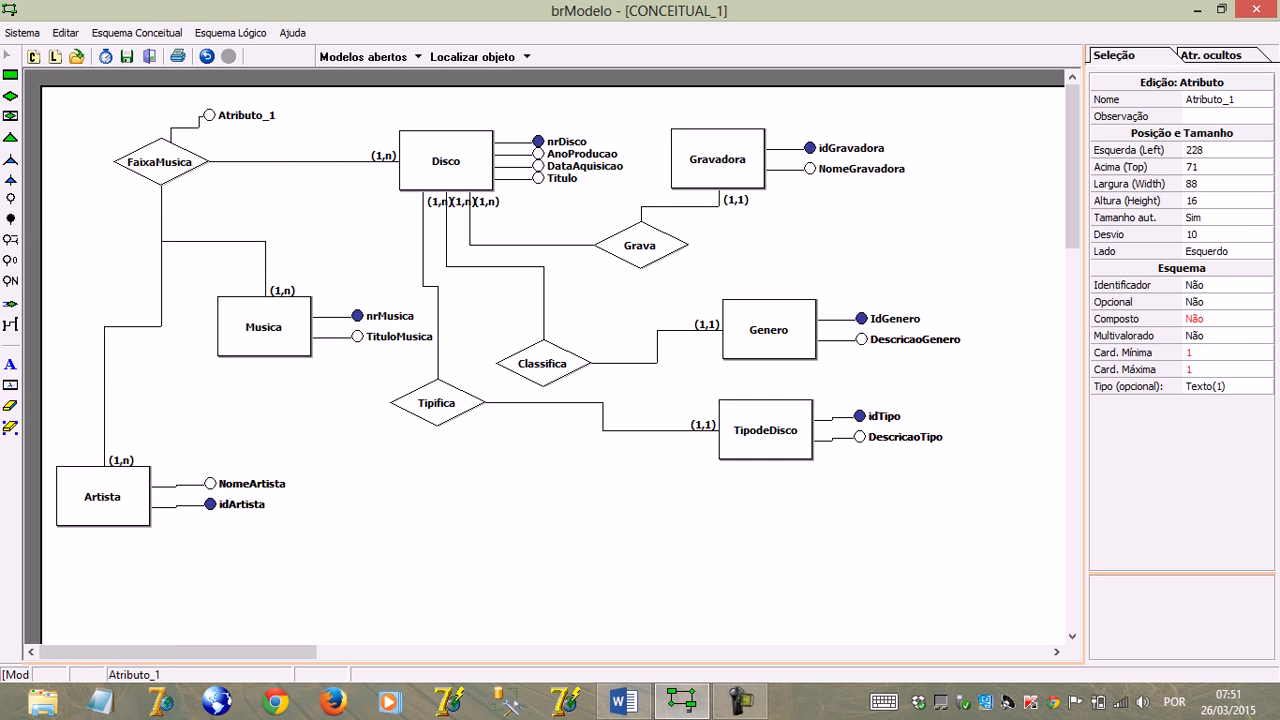
pyautogui.click(1226, 100)
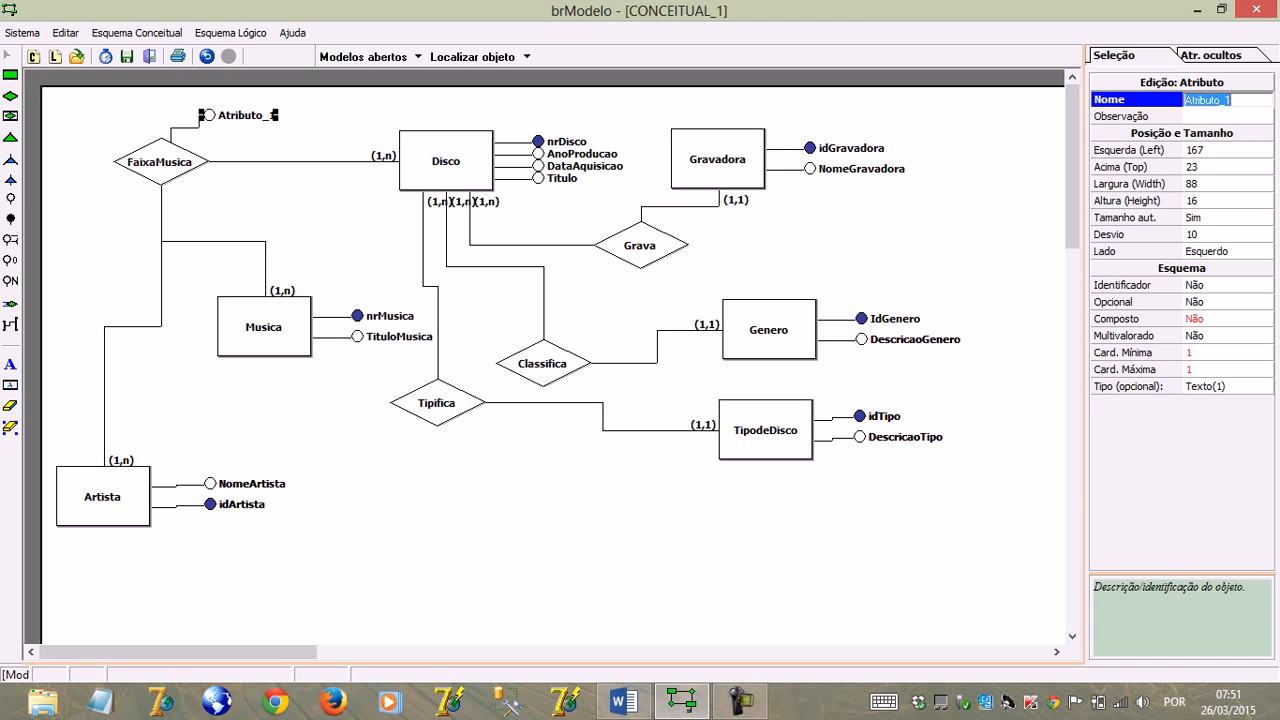
pyautogui.write('nrFaixa')
pyautogui.press('Return')
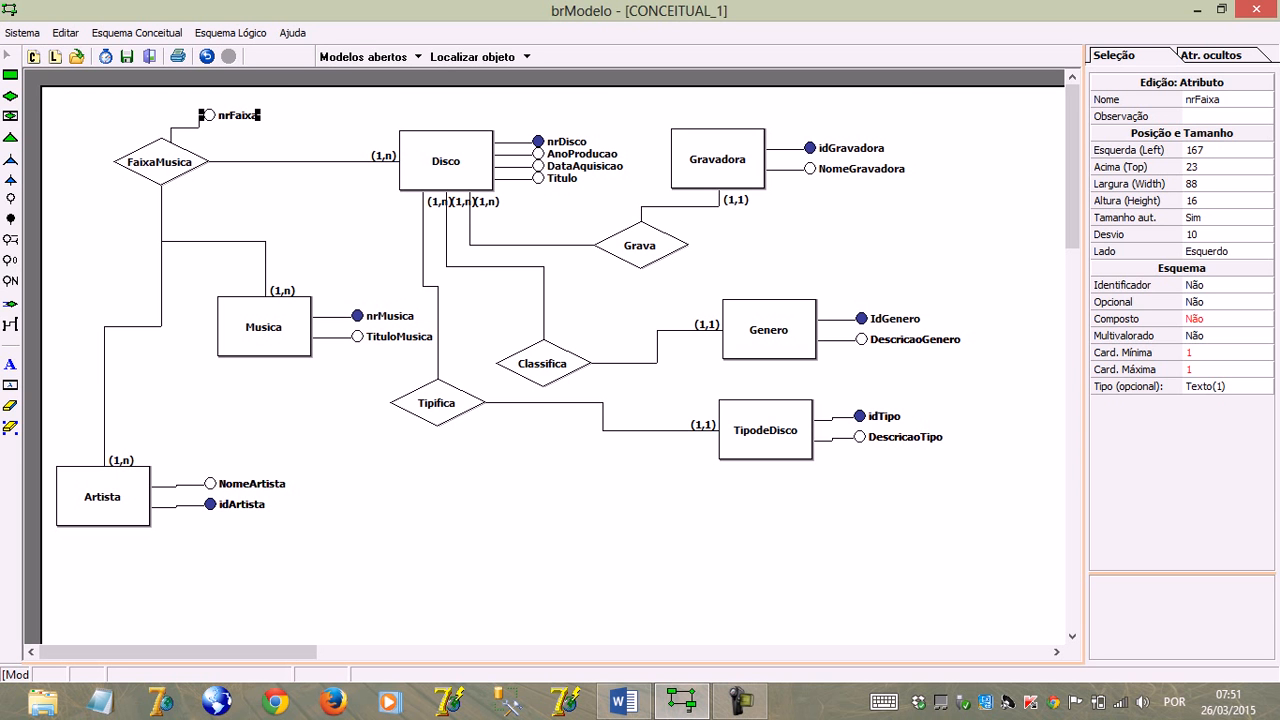
# Step: Check the requirements in the Word document, then return to brModelo and move FaixaMusica and its nrFaixa attribute closer to Disco
pyautogui.hotkey('alt', 'Tab')
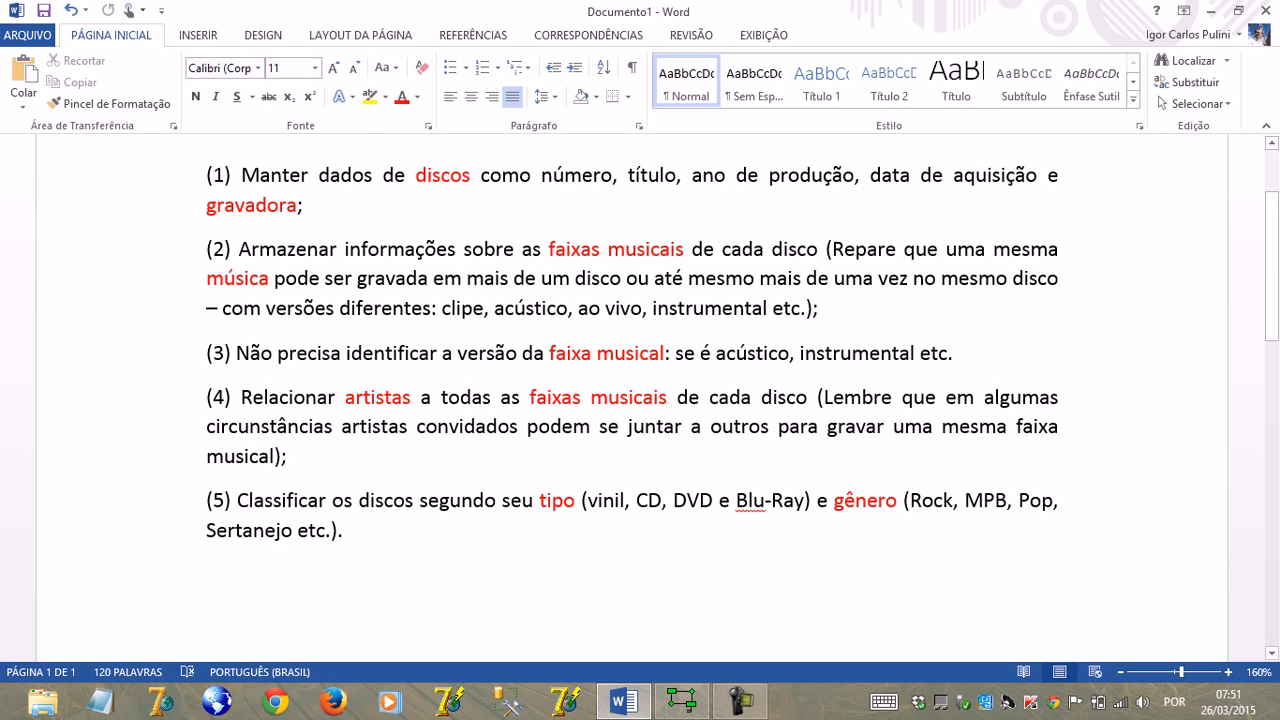
pyautogui.hotkey('alt', 'Tab')
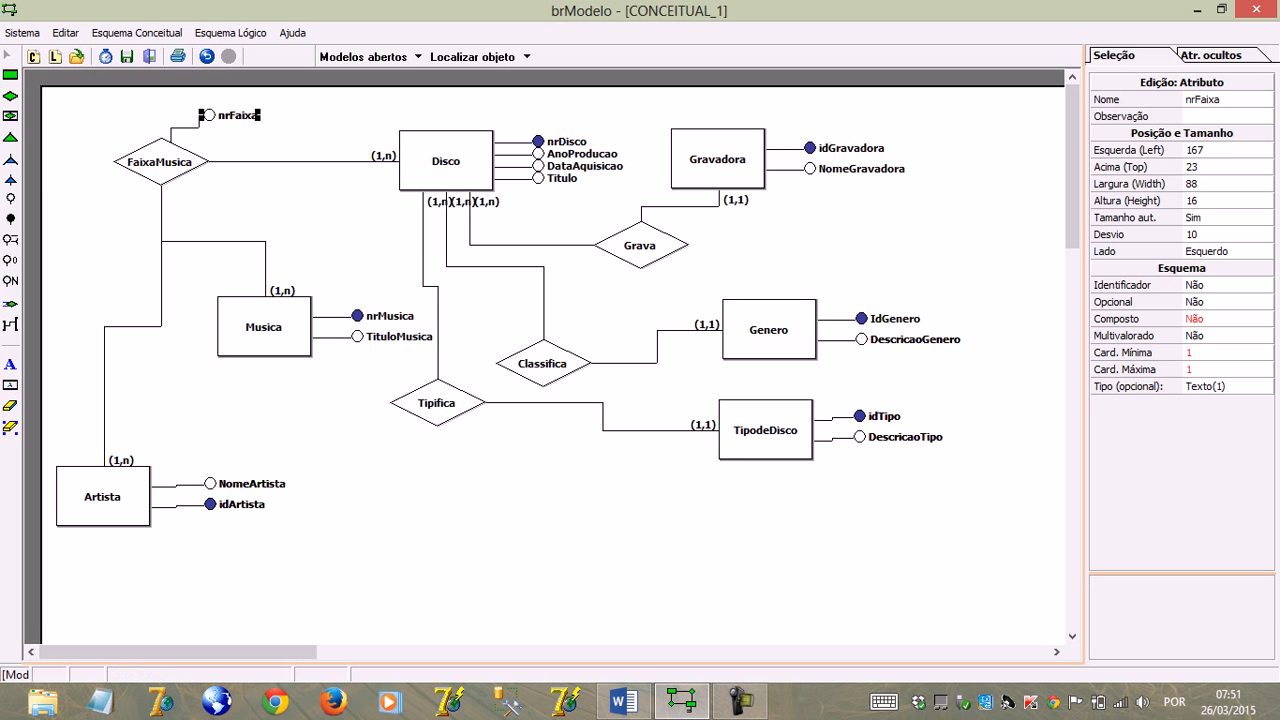
pyautogui.moveTo(160, 161); pyautogui.dragTo(204, 175)
pyautogui.moveTo(228, 115); pyautogui.dragTo(243, 120)
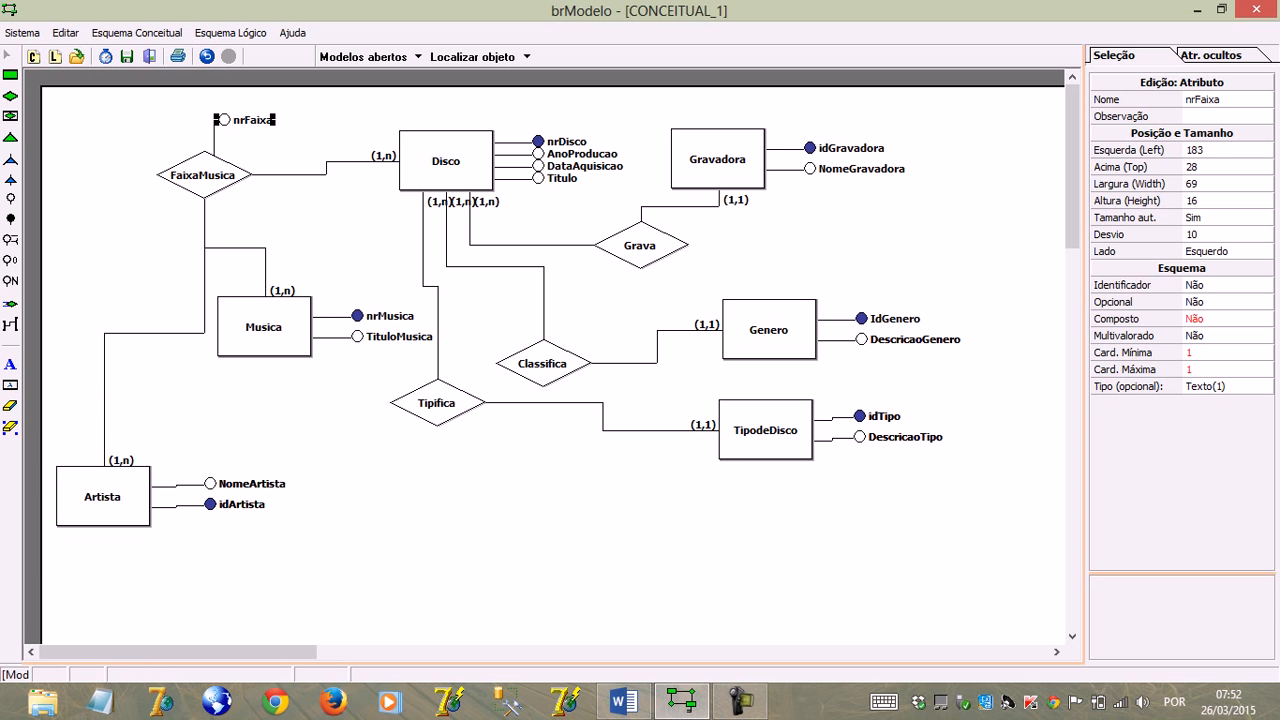
# Step: Generate the logical schema from the finished conceptual model
pyautogui.press('Escape')
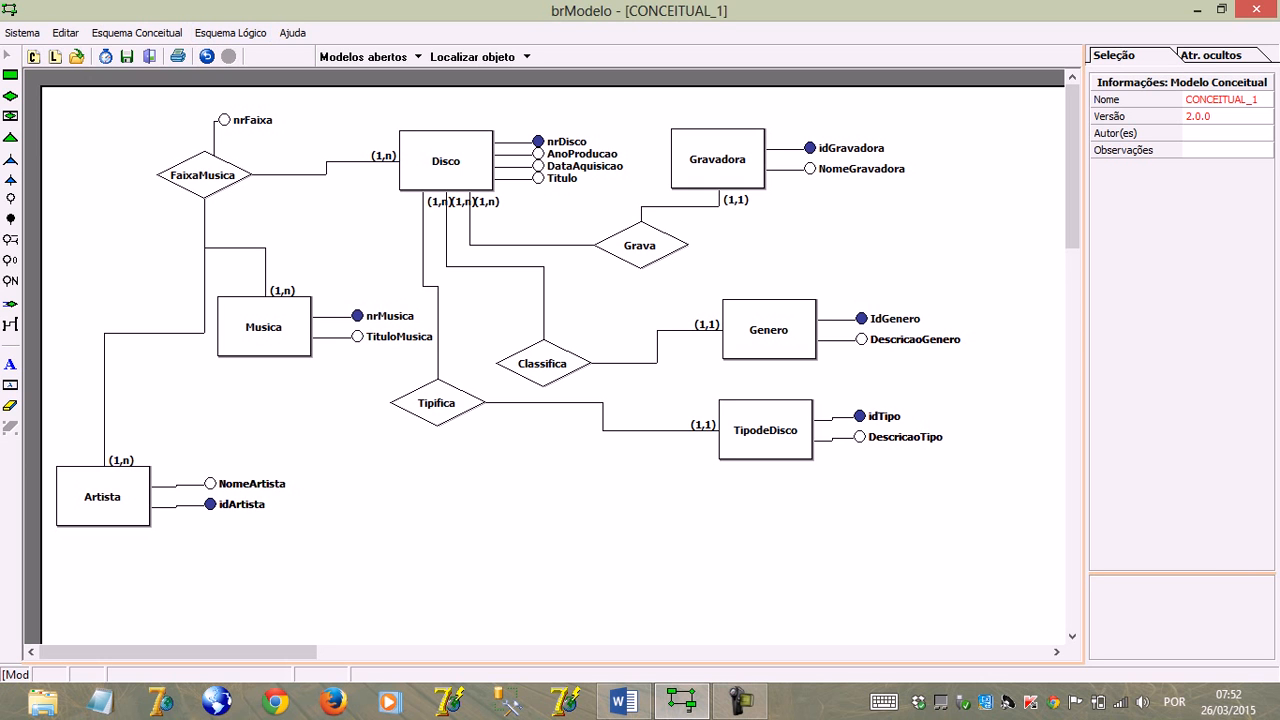
pyautogui.rightClick(147, 229)
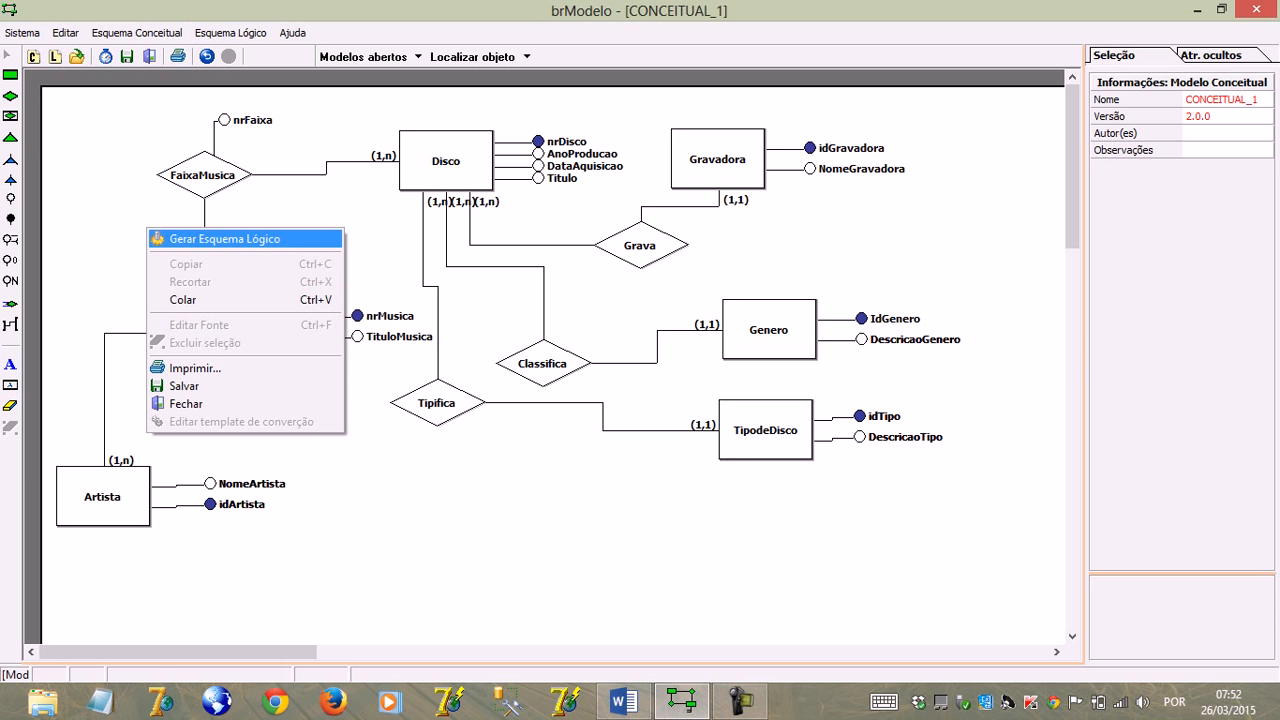
pyautogui.click(200, 238)
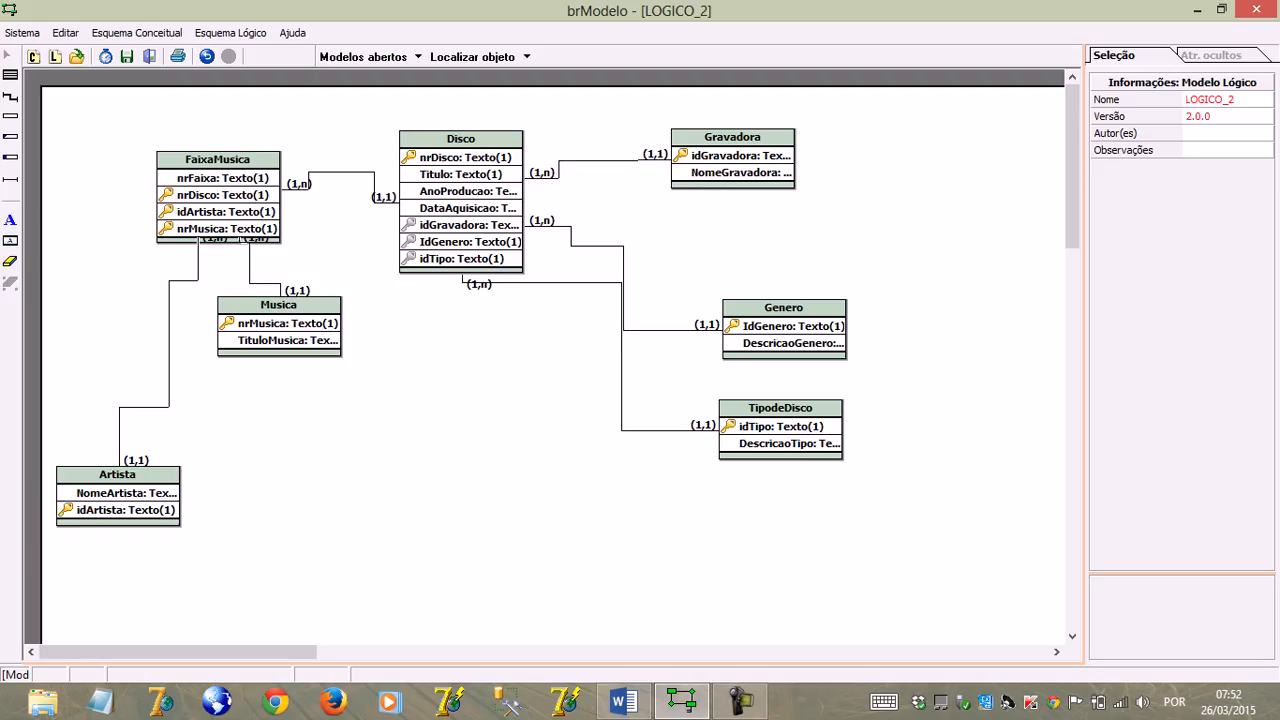
# Step: Start generating the physical schema from the logical model, keep the Texto(1) type mapping, and convert it to SQL
pyautogui.rightClick(420, 342)
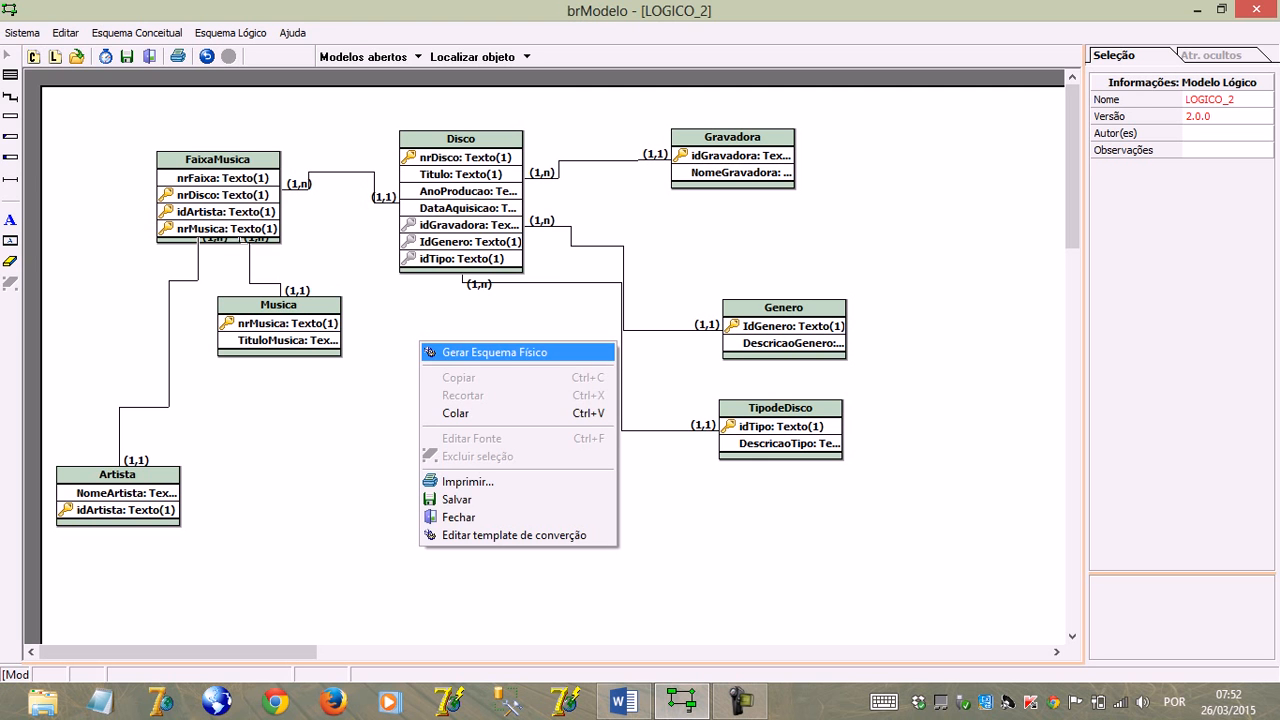
pyautogui.click(470, 352)
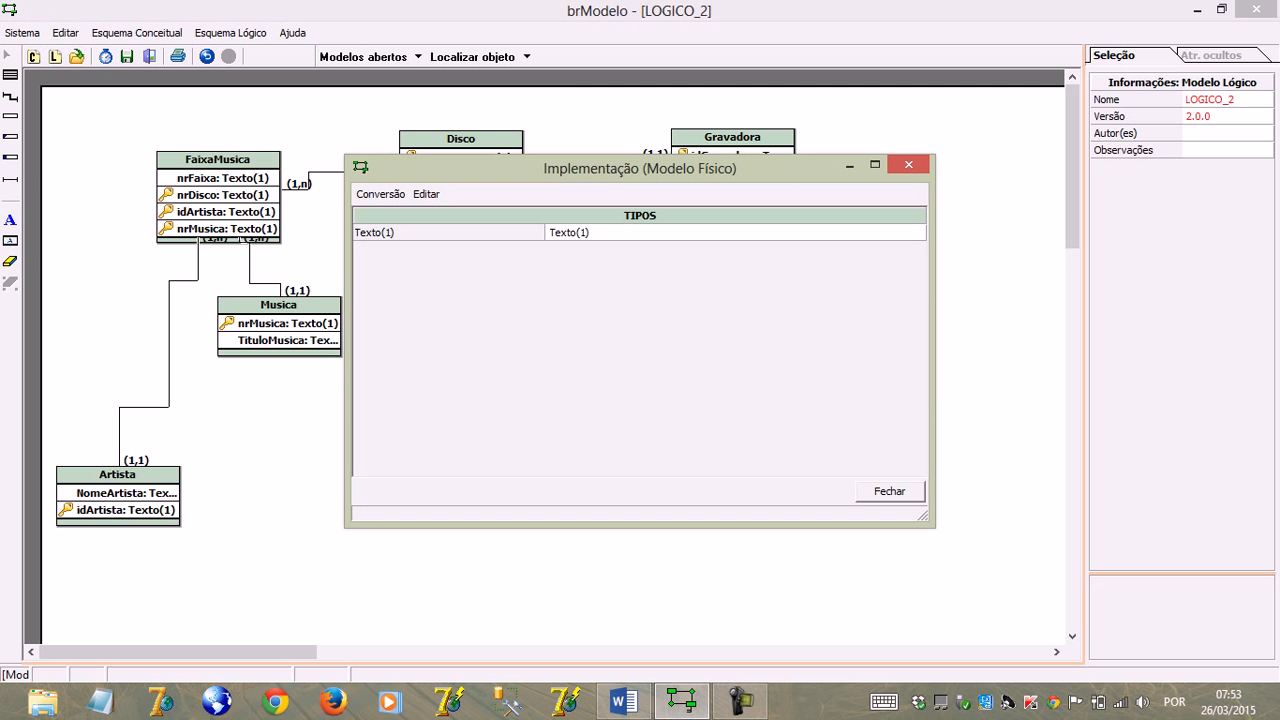
pyautogui.click(620, 232)
pyautogui.doubleClick(620, 232)
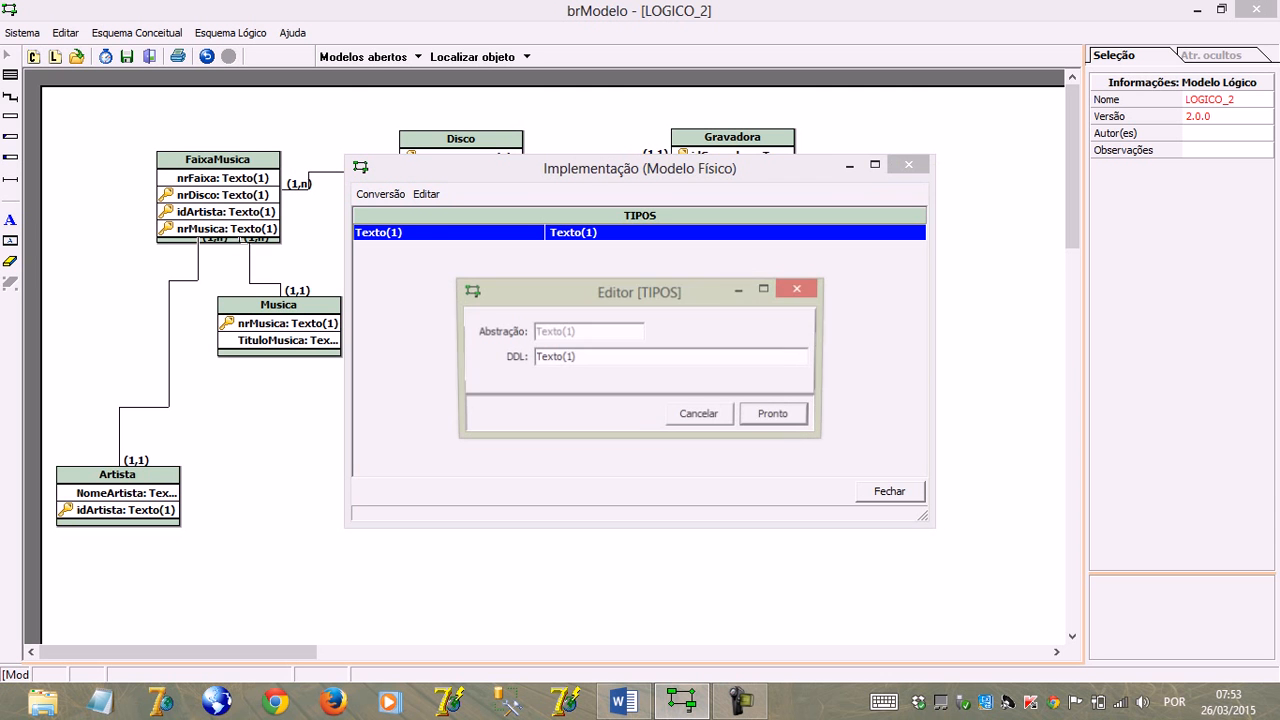
pyautogui.press('Return')
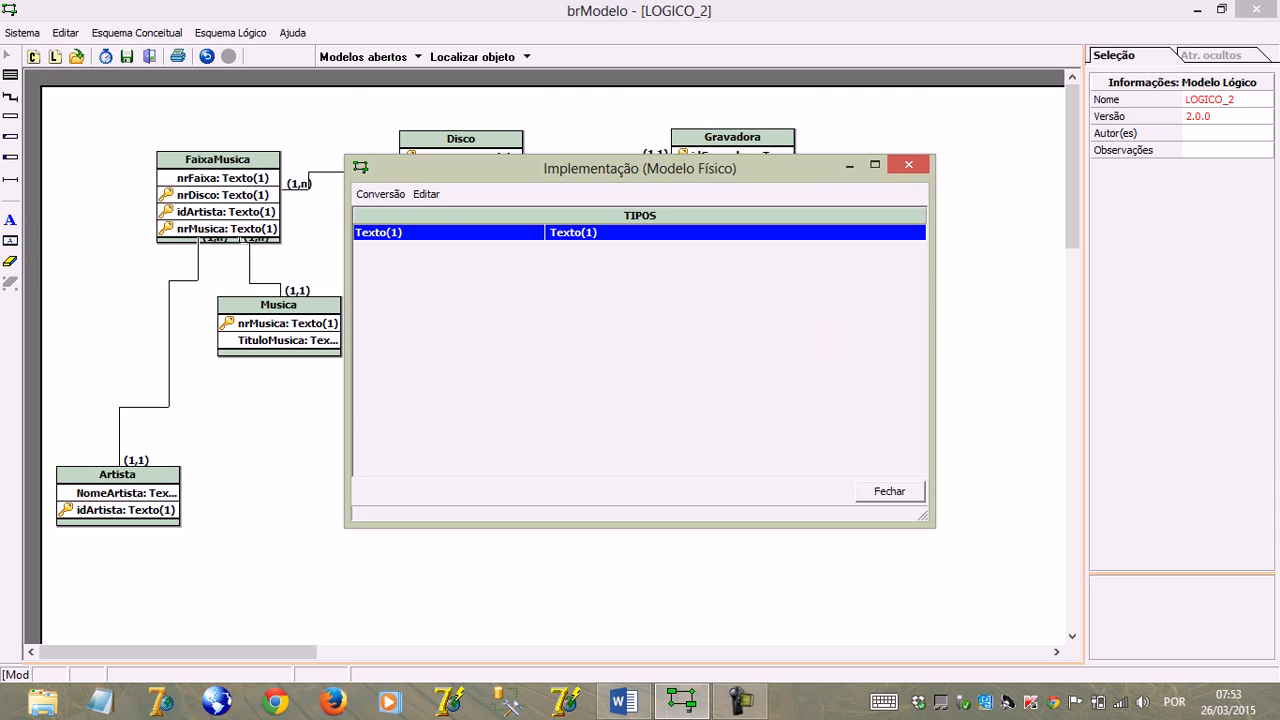
pyautogui.click(381, 194)
pyautogui.click(404, 215)
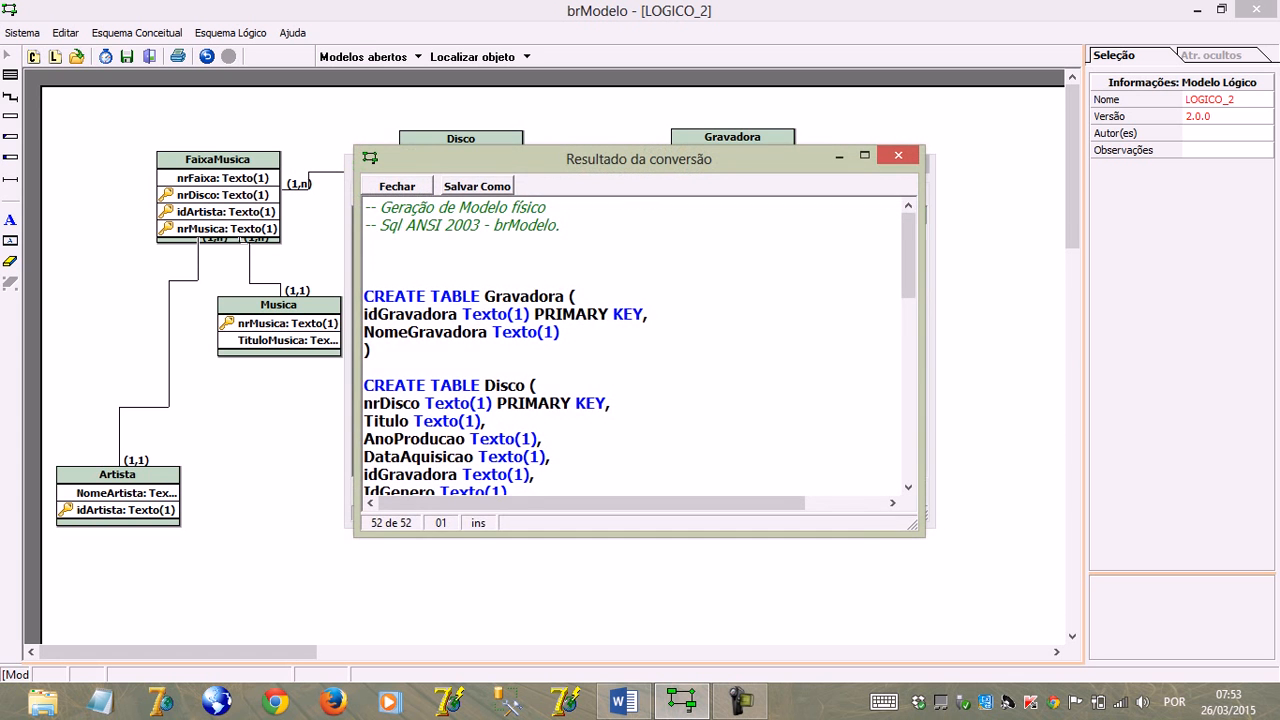
# Step: Read through the generated CREATE TABLE statements, then close the conversion result and the physical model window
pyautogui.click(577, 297)
pyautogui.scroll(-2, 632, 346)
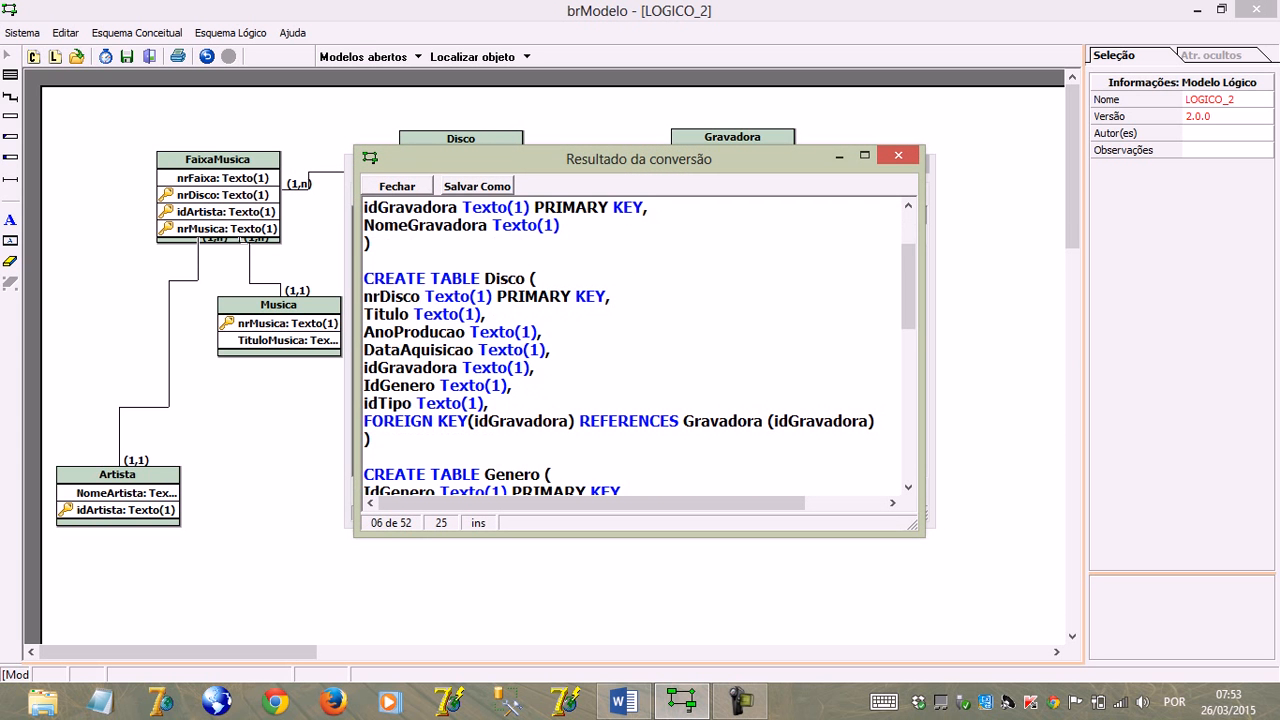
pyautogui.scroll(1, 639, 345)
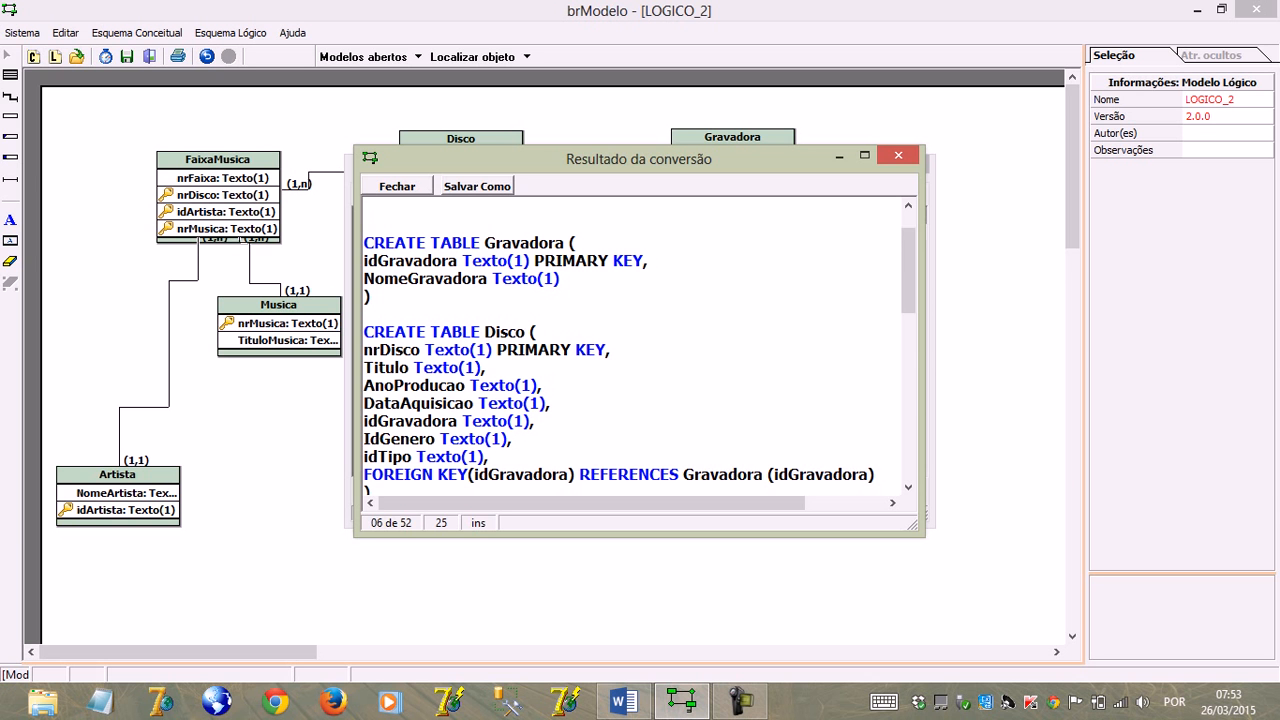
pyautogui.scroll(-5, 632, 346)
pyautogui.scroll(-1, 632, 346)
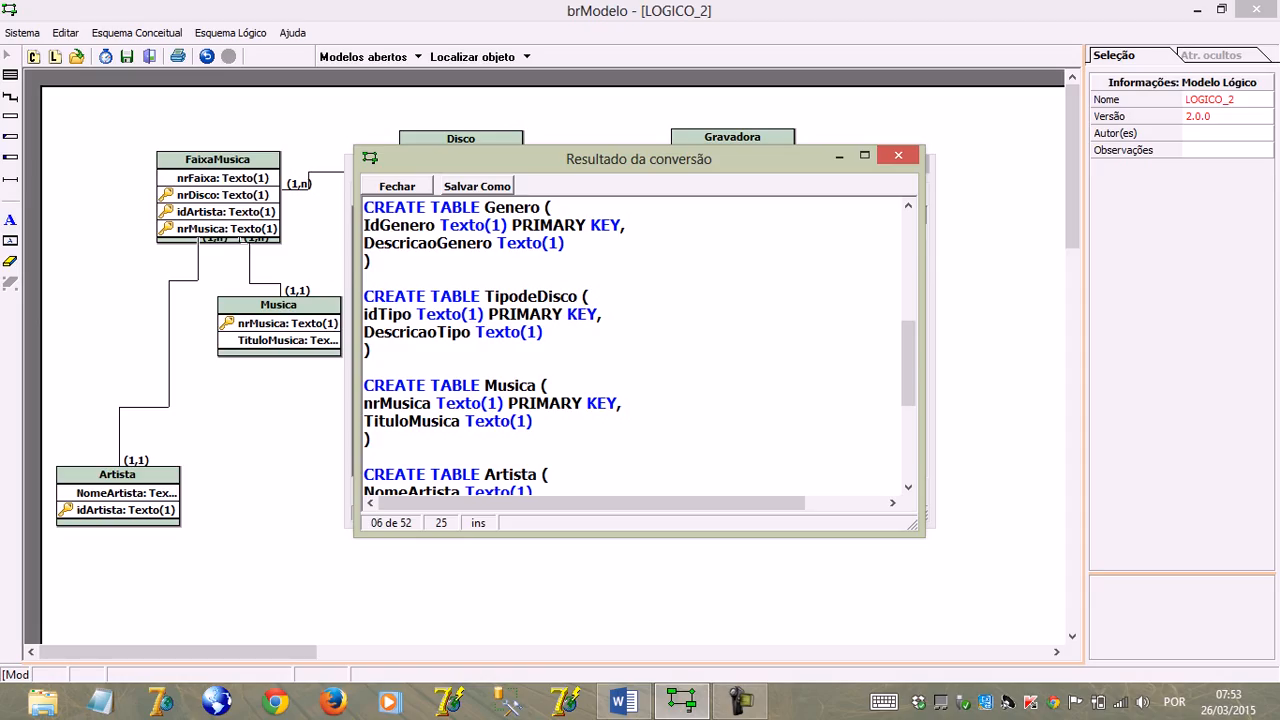
pyautogui.scroll(-2, 635, 350)
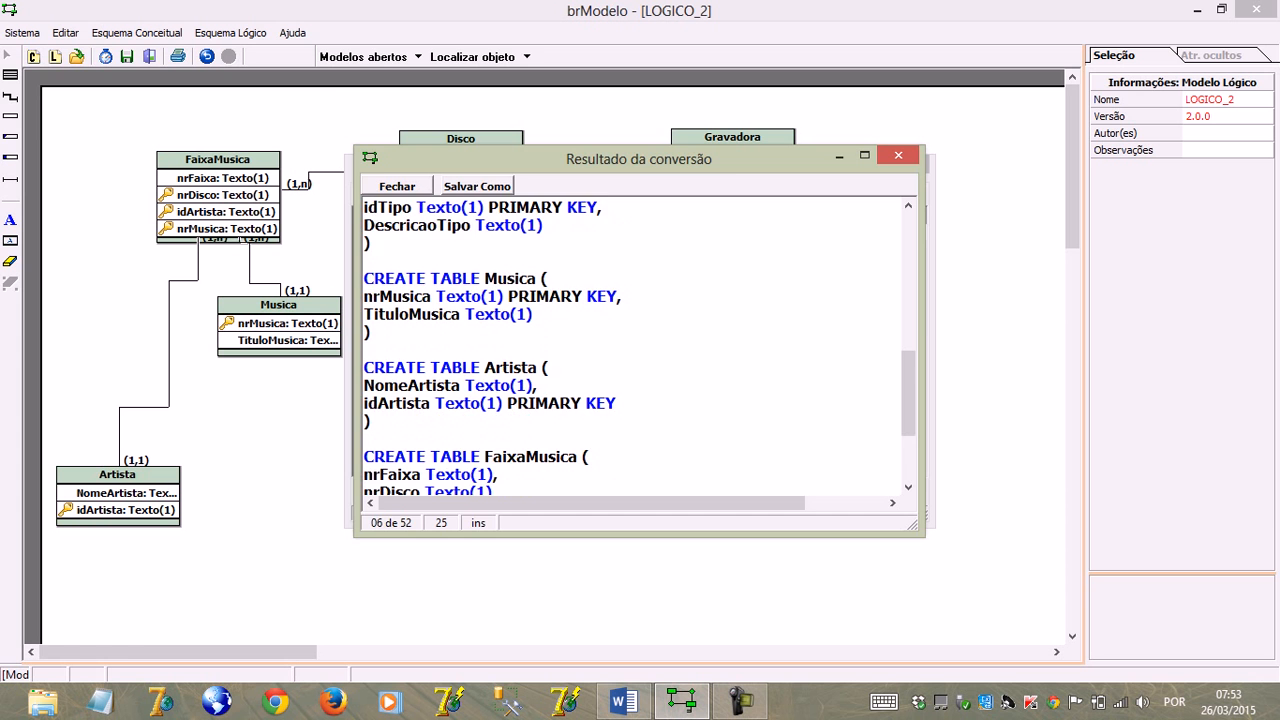
pyautogui.click(898, 155)
pyautogui.click(908, 164)
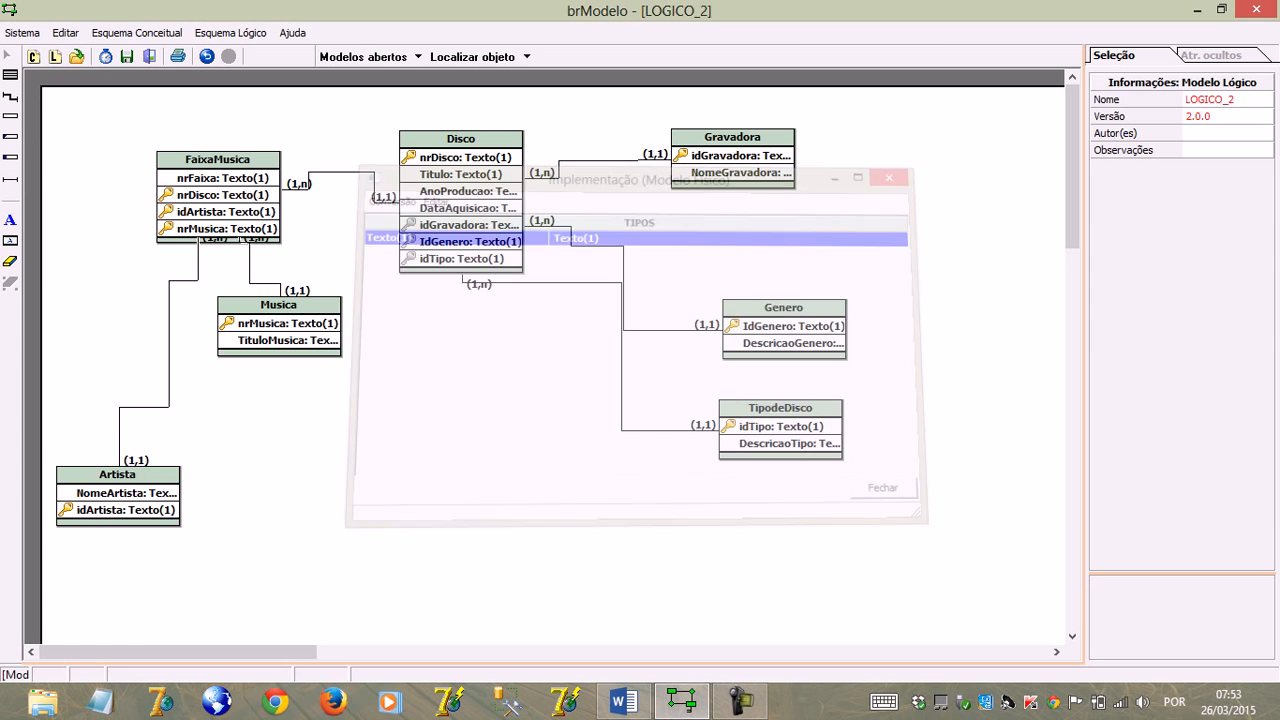
# Step: Move the Genero table up beneath Gravadora in the logical diagram
pyautogui.moveTo(783, 307); pyautogui.dragTo(840, 222)
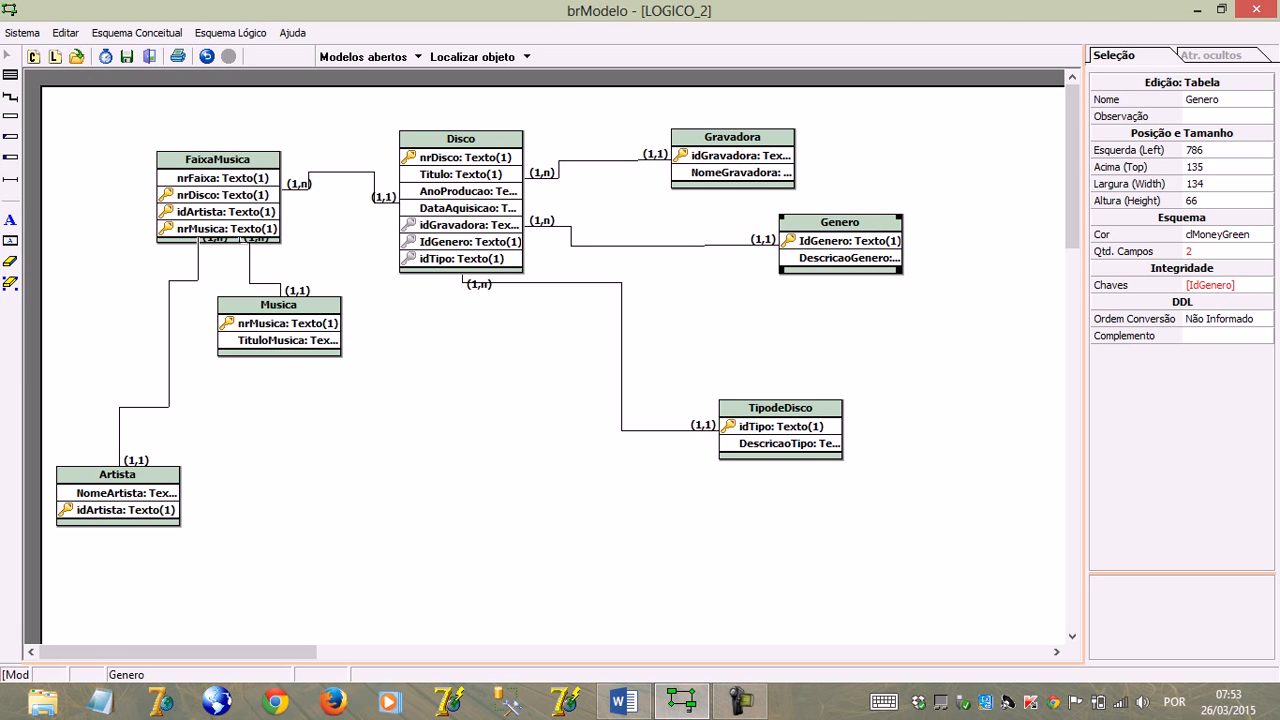